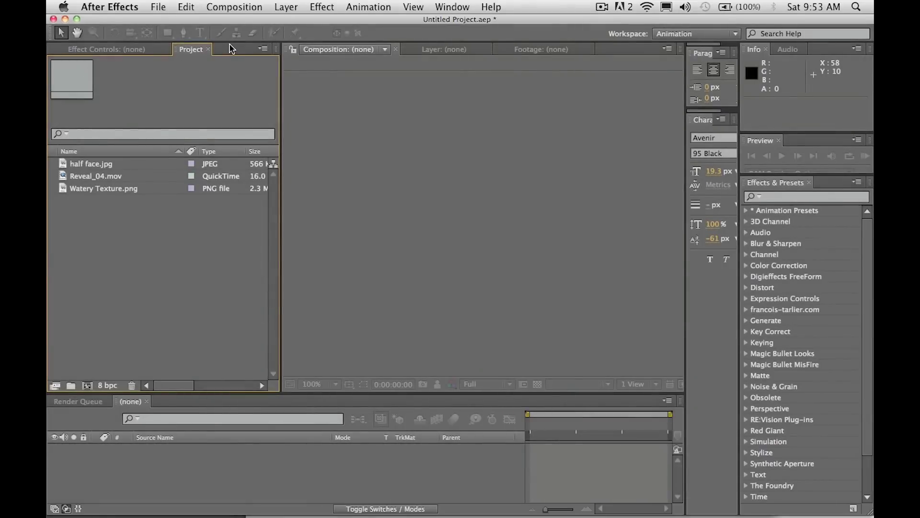
Create a new 640×360 composition, Comp 1, 5 seconds at 23.976 fps
left_click(232, 6)
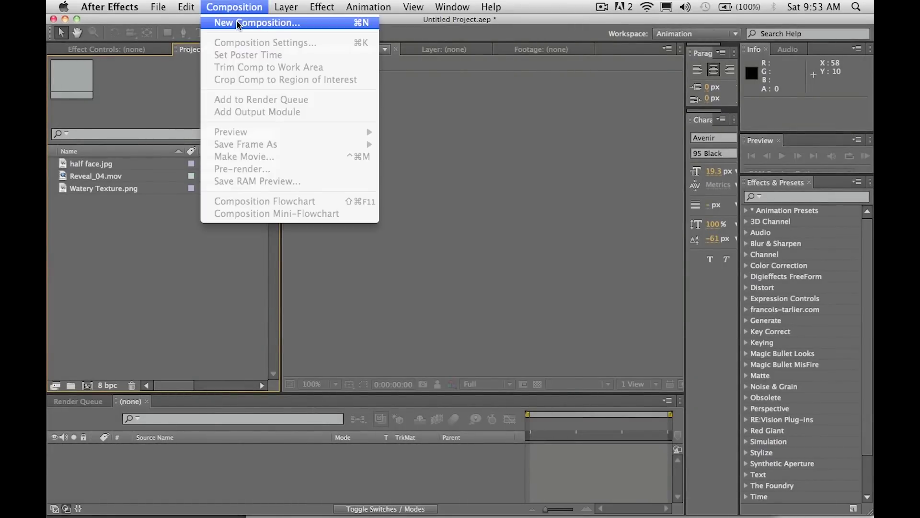
left_click(238, 23)
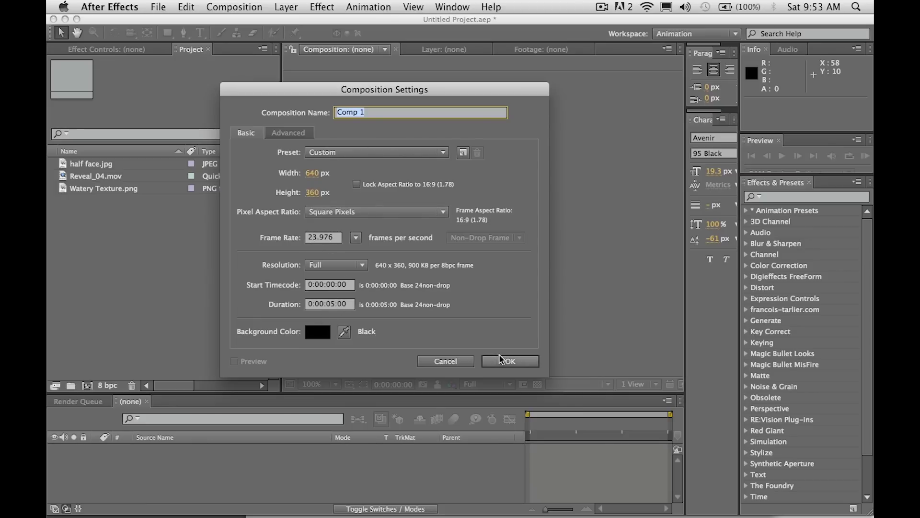
left_click(508, 362)
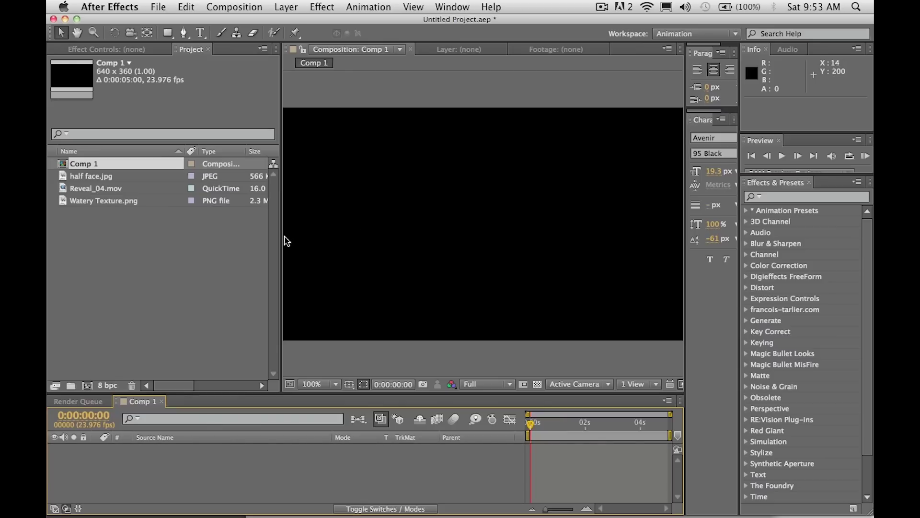
Enlarge the viewer and close the Paragraph and Character panels
left_click_drag(281, 237, 220, 238)
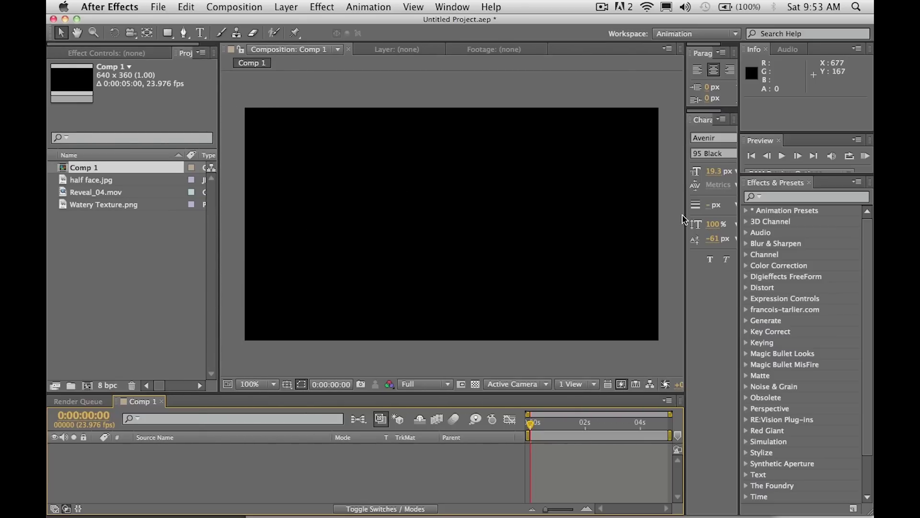
left_click_drag(685, 217, 579, 219)
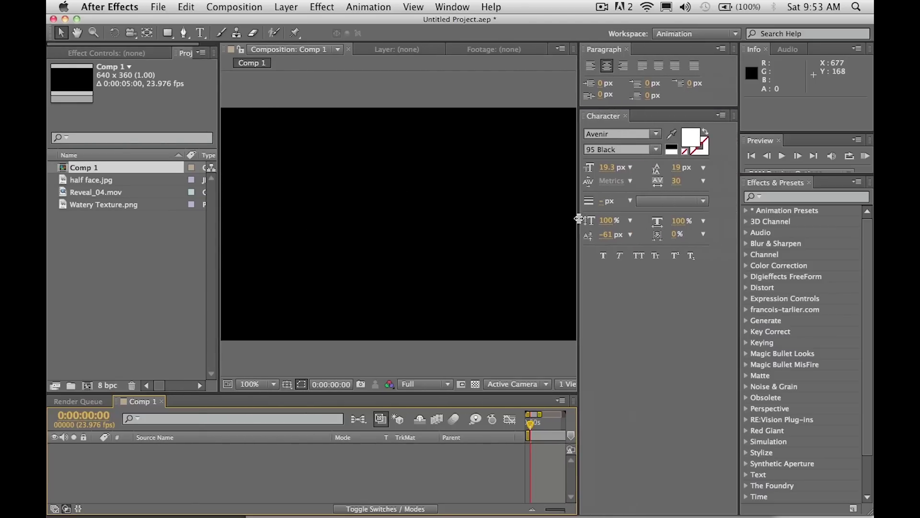
left_click(627, 49)
left_click(626, 50)
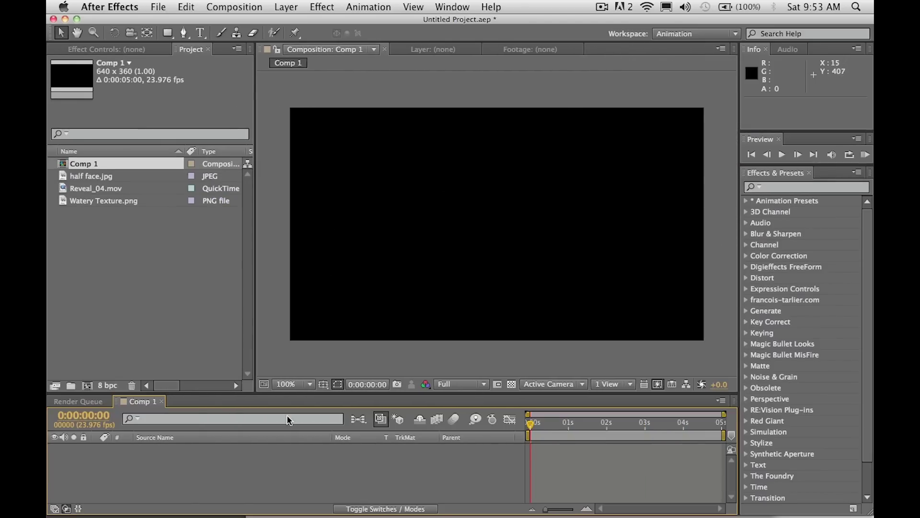
Add a full-frame red solid layer, Red Solid 1, to the composition
left_click(301, 6)
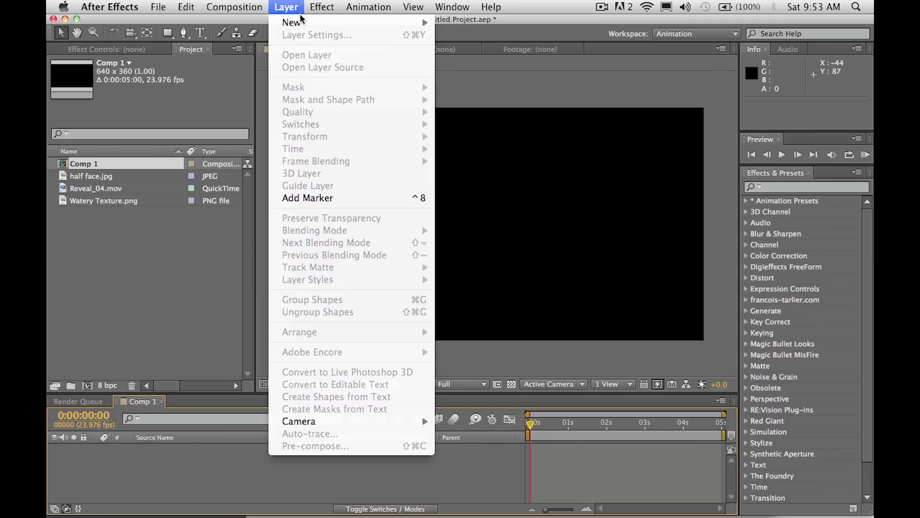
mouse_move(302, 22)
left_click(485, 37)
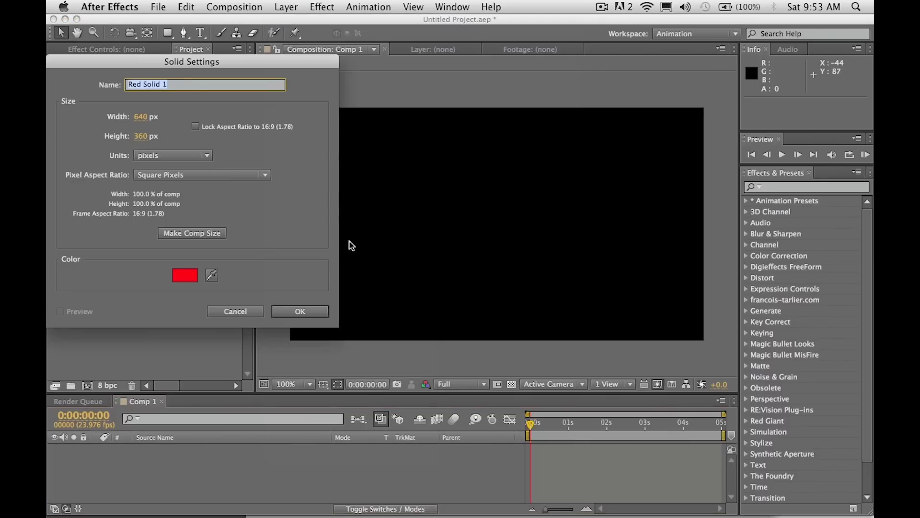
left_click(299, 309)
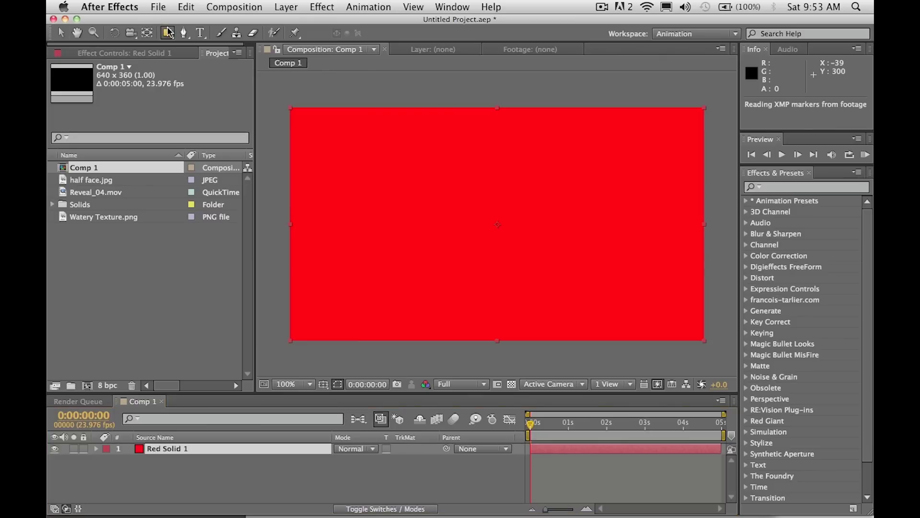
left_click_drag(167, 32, 205, 61)
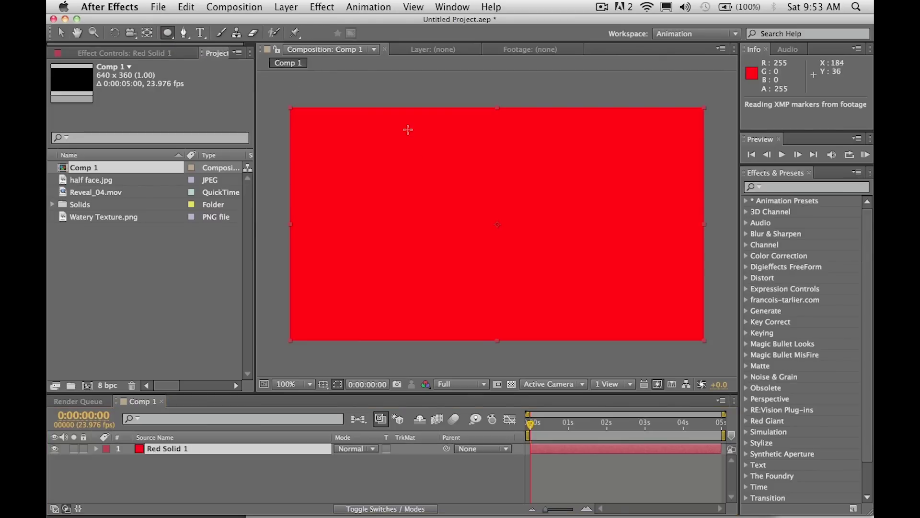
Draw a circular Mask 1 on Red Solid 1 and nudge it slightly up and left
left_click_drag(408, 129, 590, 331)
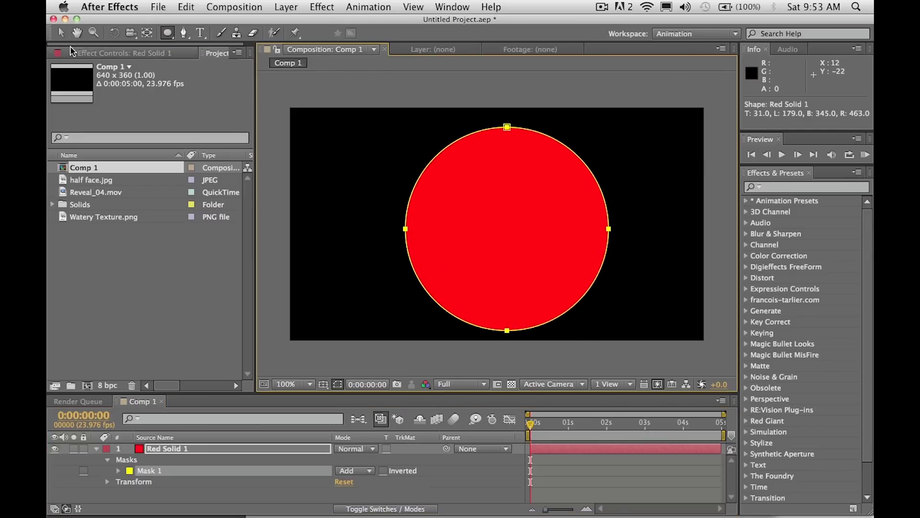
left_click(60, 32)
double_click(507, 128)
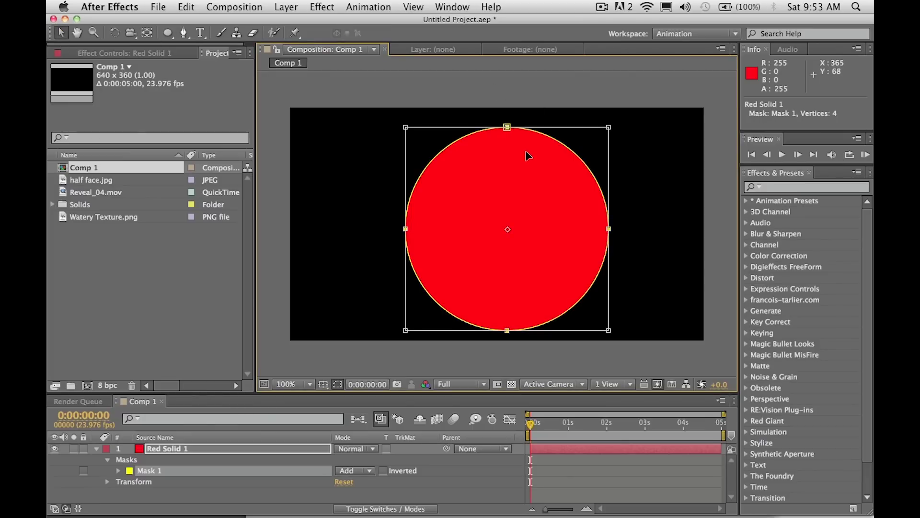
left_click_drag(527, 152, 513, 149)
key("Return")
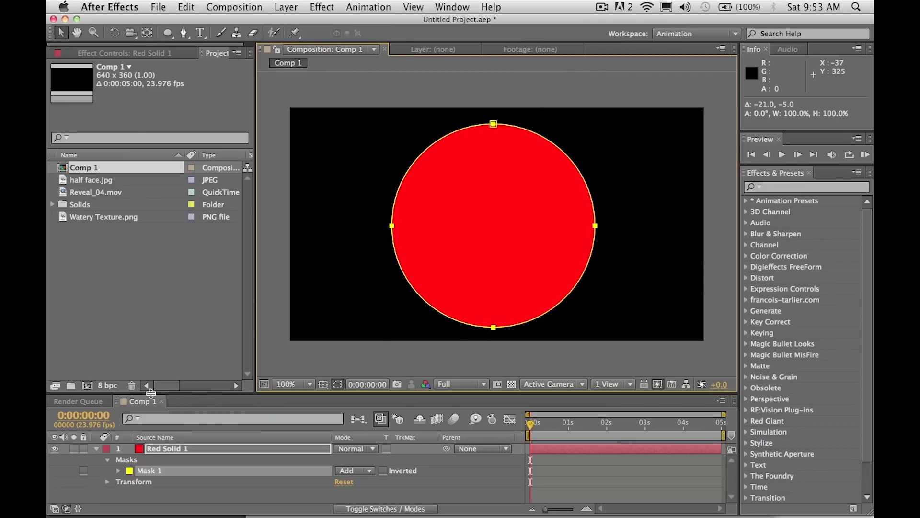
left_click_drag(150, 394, 151, 378)
left_click(155, 431)
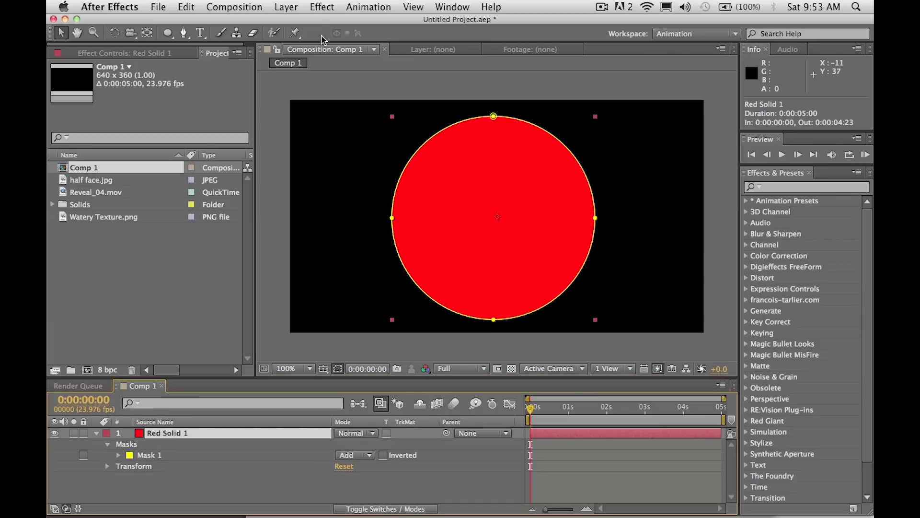
Apply a Stroke effect to Mask 1 with Paint Style set to On Transparent
left_click(316, 7)
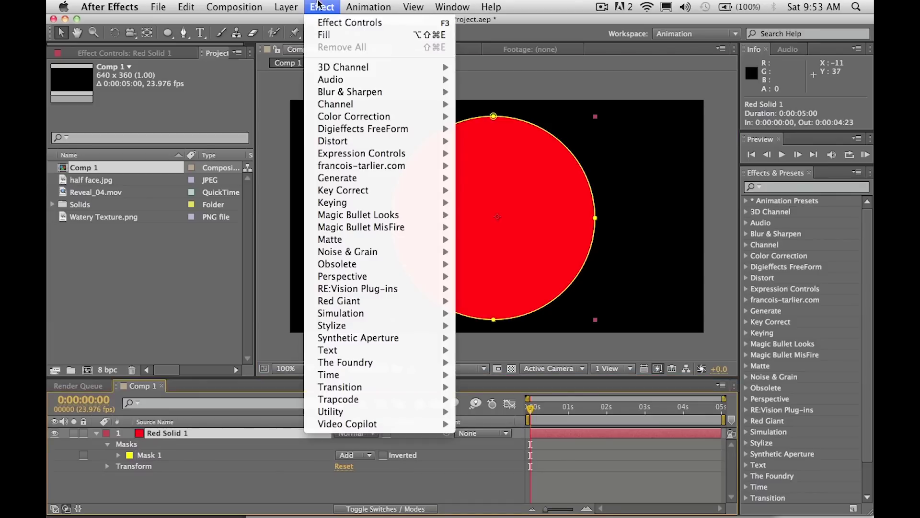
mouse_move(343, 178)
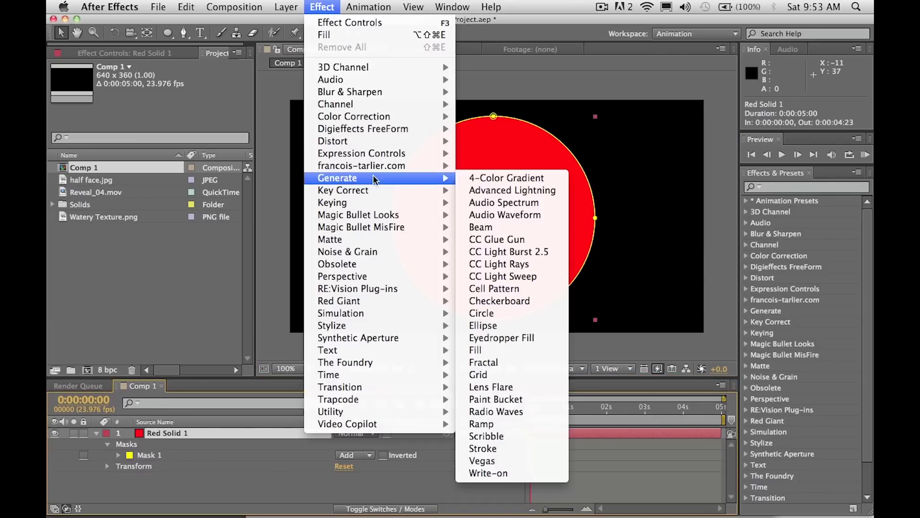
left_click(514, 446)
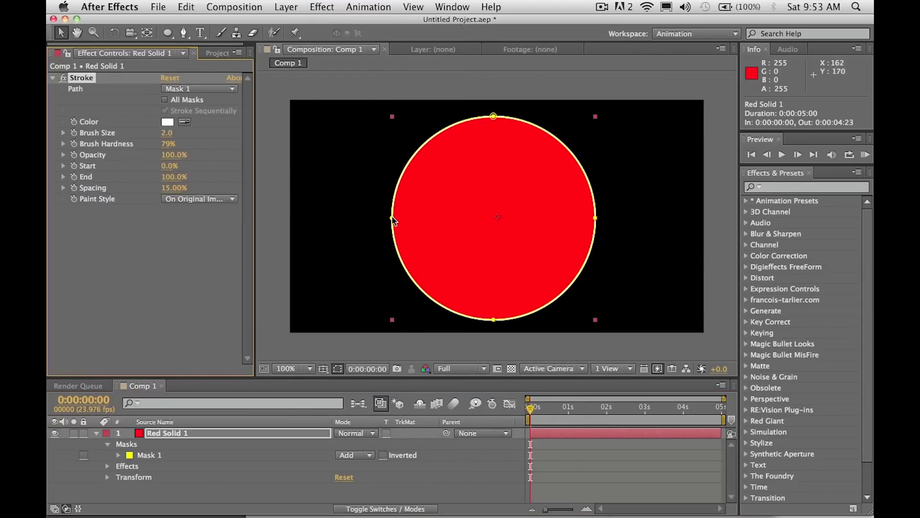
left_click_drag(256, 200, 272, 197)
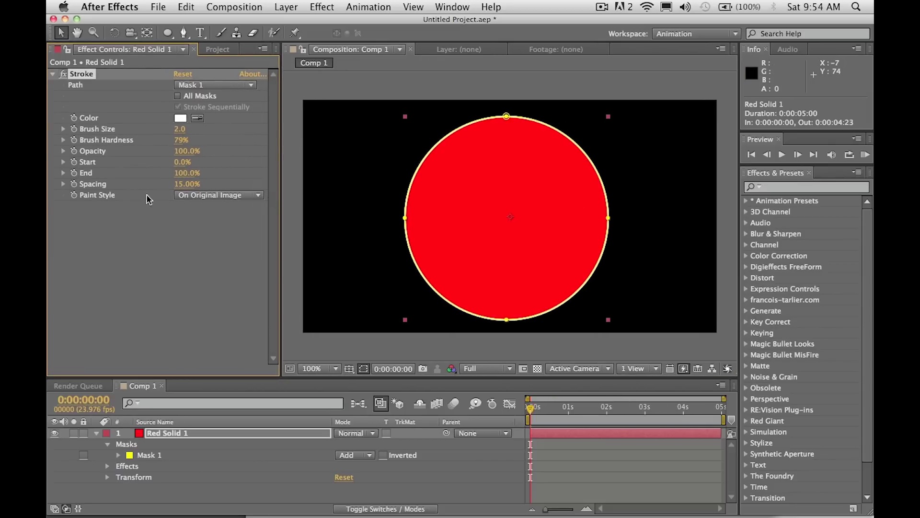
left_click(200, 199)
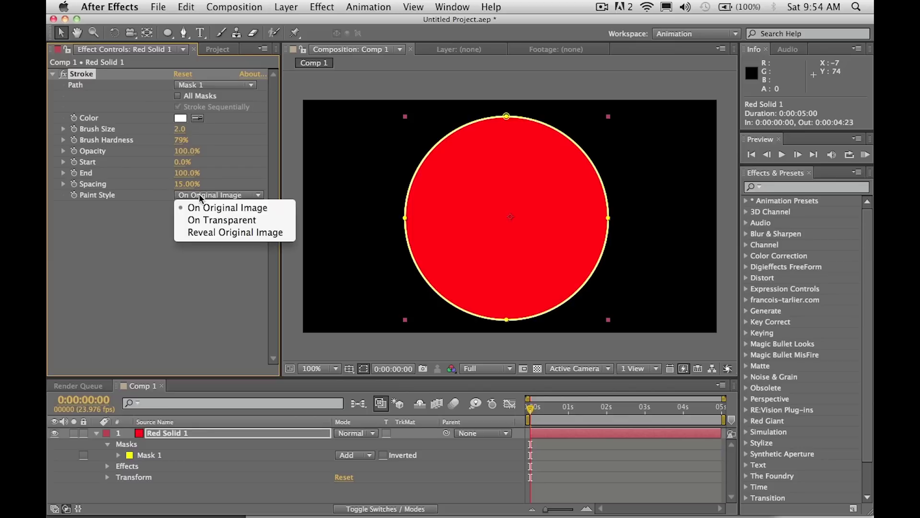
left_click(209, 222)
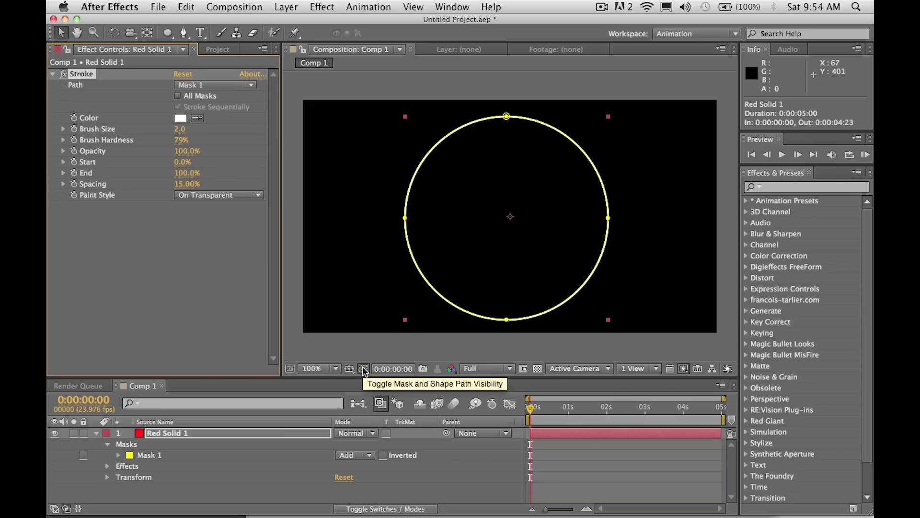
Hide the mask path and keyframe the Stroke's Start at 100% at 0 s
left_click(363, 369)
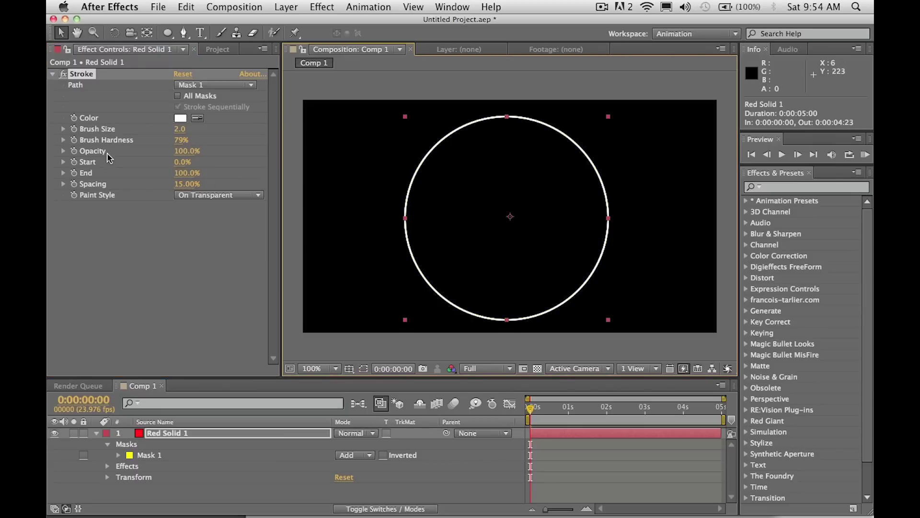
mouse_move(185, 169)
left_mouse_down()
mouse_move(233, 151)
mouse_move(197, 157)
mouse_move(173, 153)
mouse_move(226, 148)
mouse_move(165, 146)
mouse_move(234, 151)
left_mouse_up()
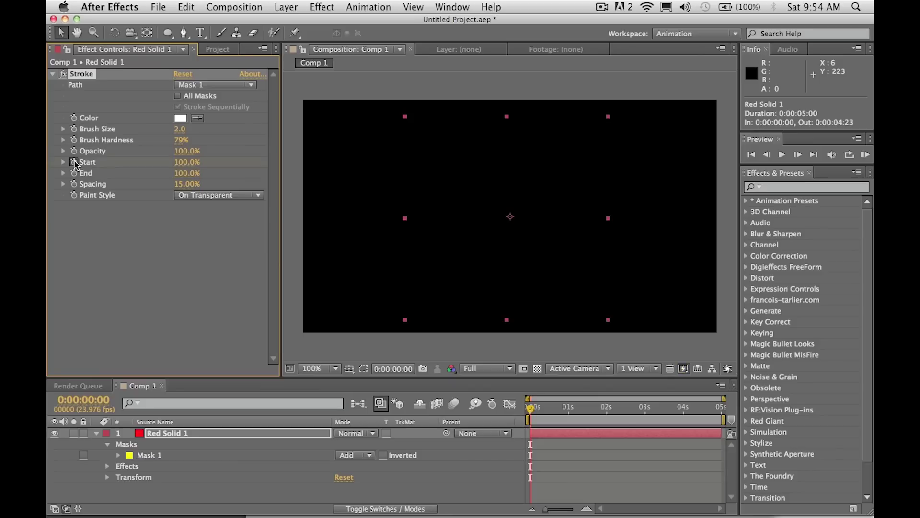
key("u")
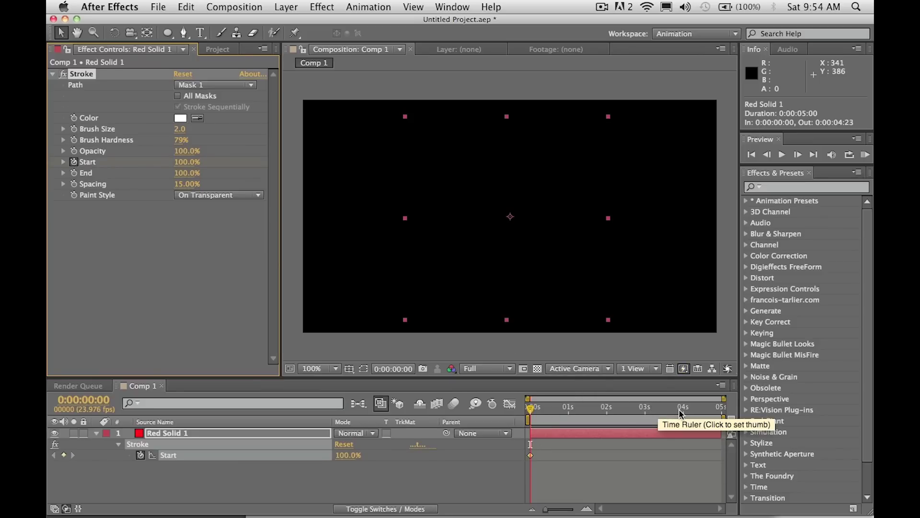
Keyframe Start at 0% at 4 s and preview the ring drawing on
left_click_drag(679, 409, 683, 411)
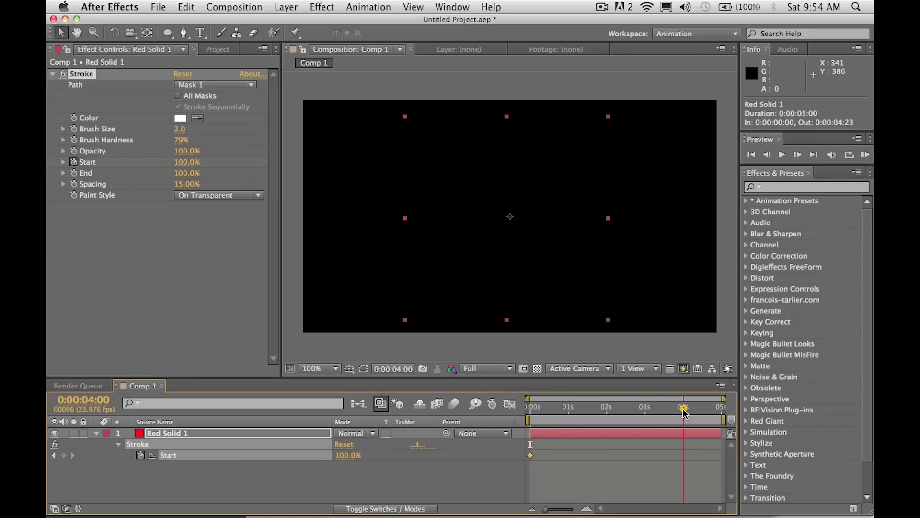
left_click(186, 162)
key("Return")
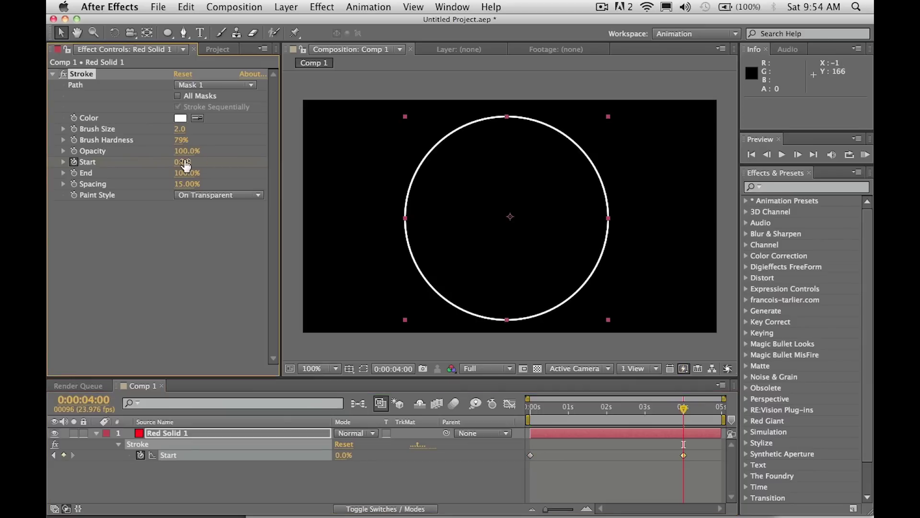
left_click(865, 158)
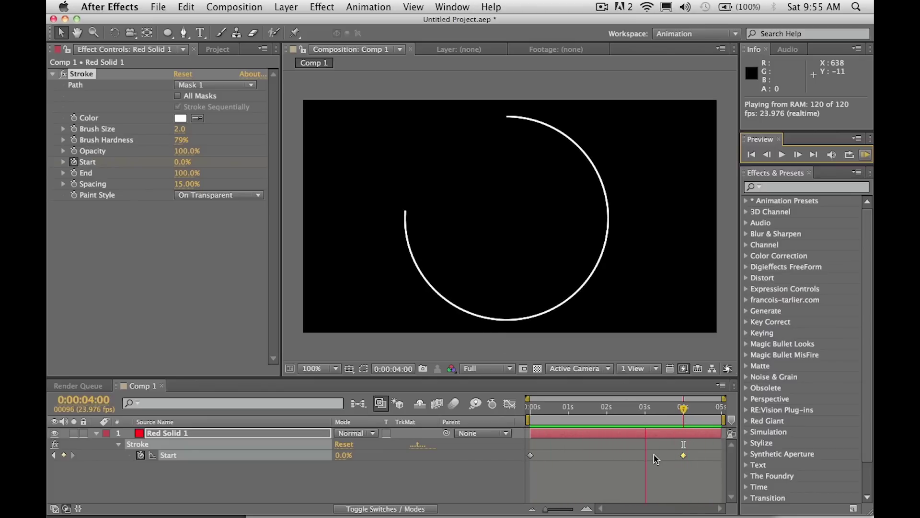
left_click(648, 434)
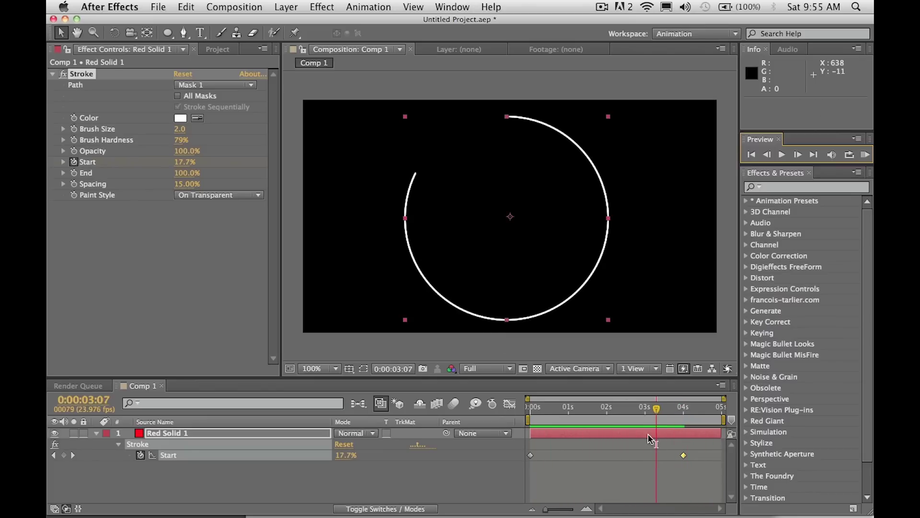
Apply Easy Ease (F9) to the 4-second Start keyframe and preview it
left_click(685, 456)
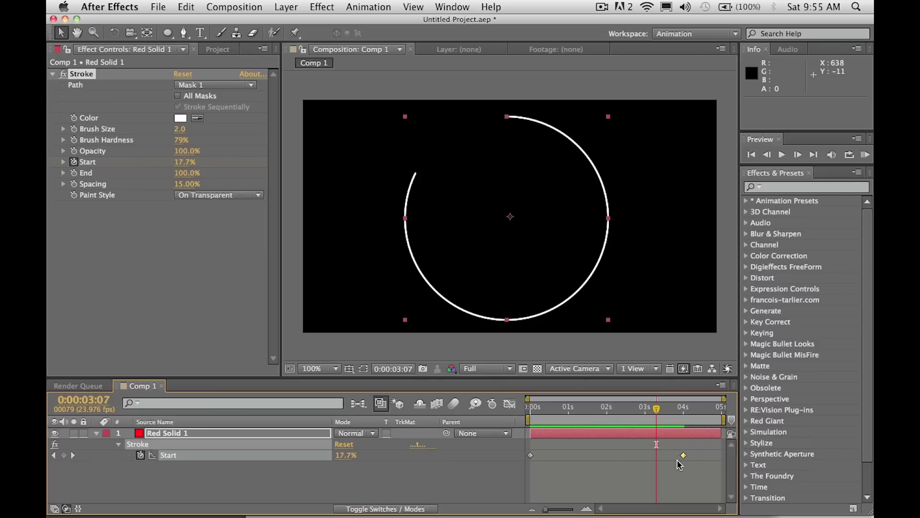
key("F9")
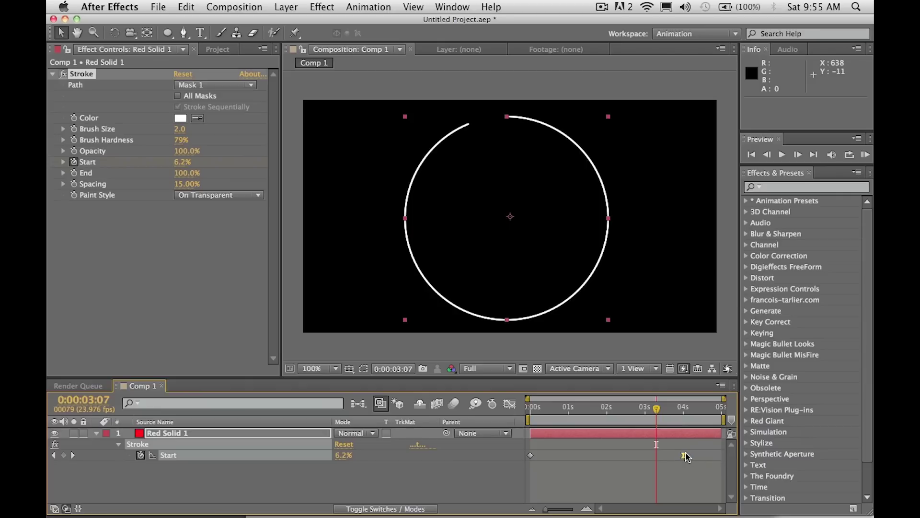
left_click(866, 155)
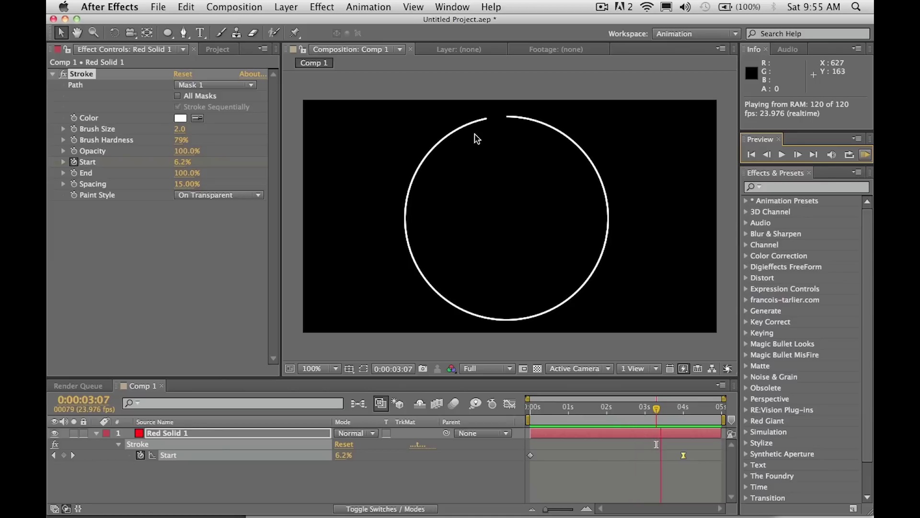
left_click(626, 292)
Set the last Start keyframe's incoming influence to 70% and preview the eased write-on
right_click(684, 455)
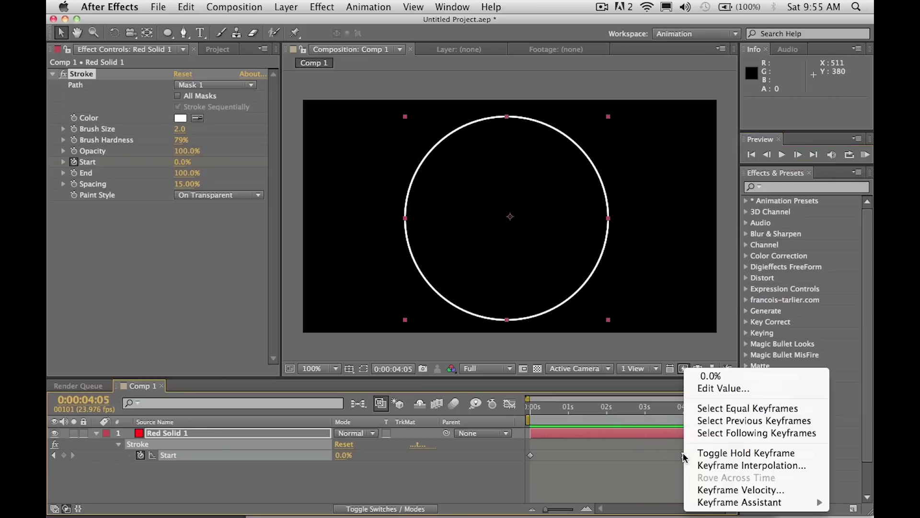
left_click(737, 484)
right_click(684, 455)
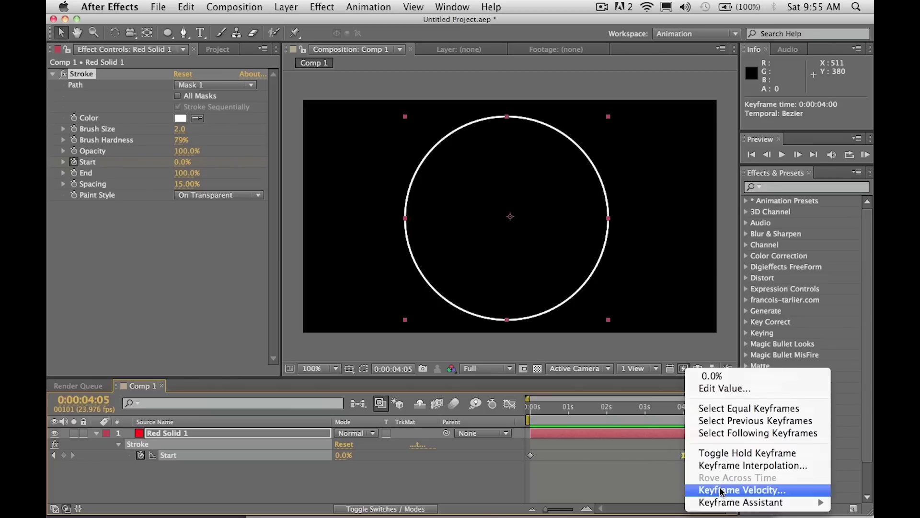
left_click(740, 487)
left_click(158, 153)
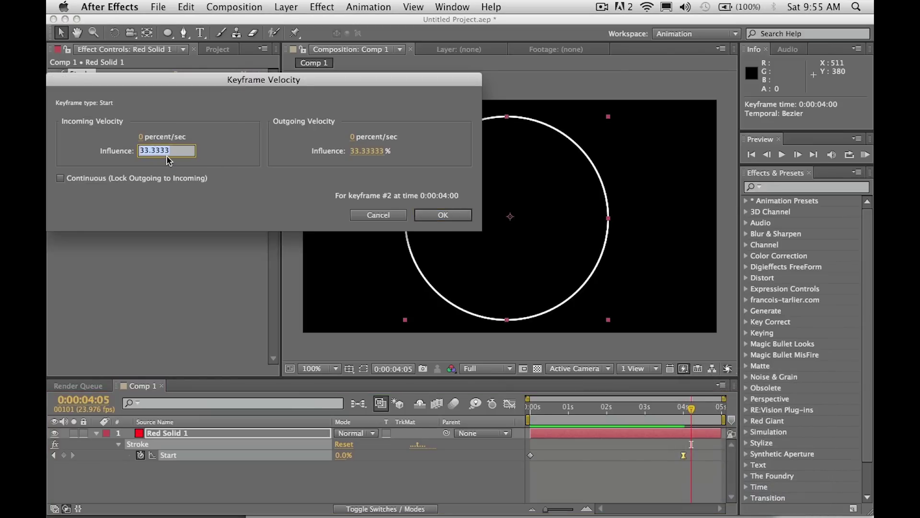
type("70")
key("Return")
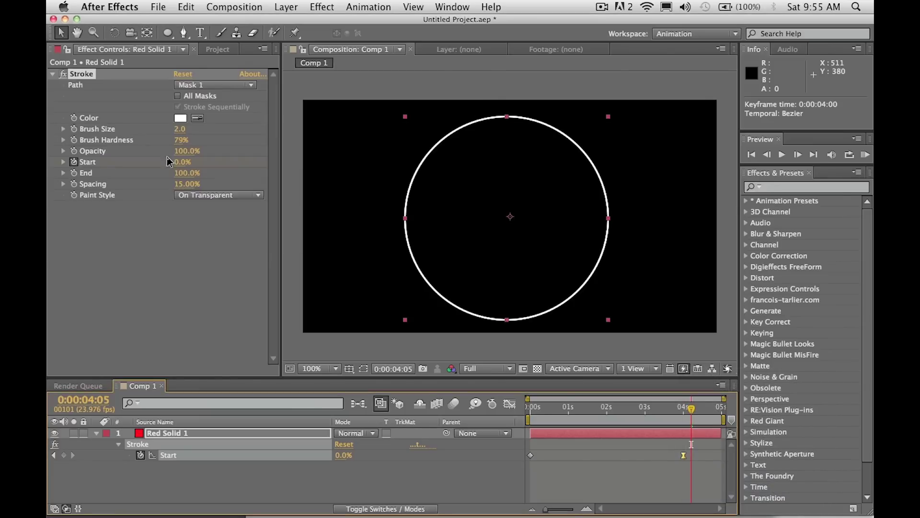
left_click(865, 156)
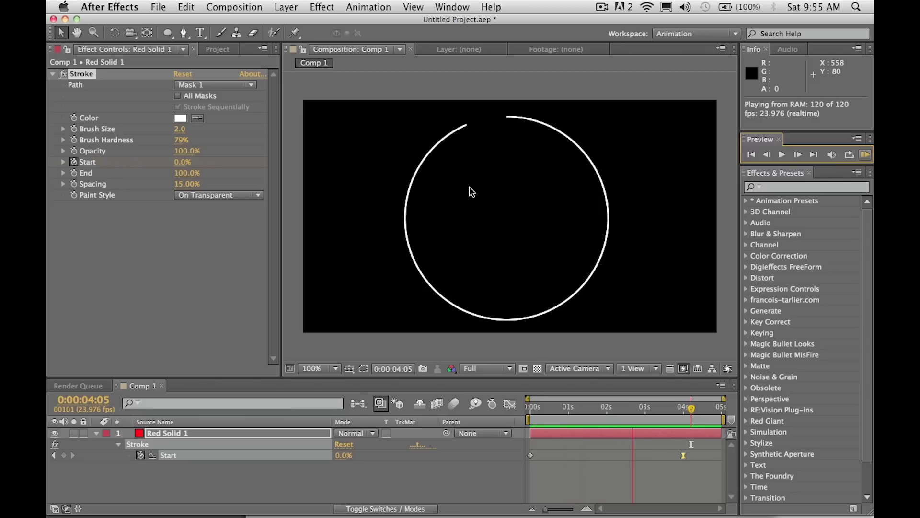
key("space")
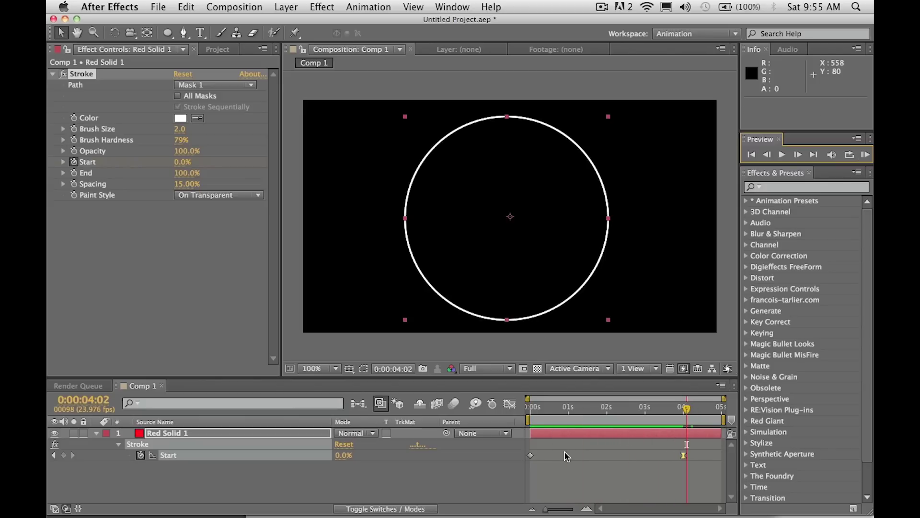
At about 2 s, draw Mask 2, a second circle overlapping the first on its left
left_click(563, 432)
left_click_drag(562, 407, 612, 407)
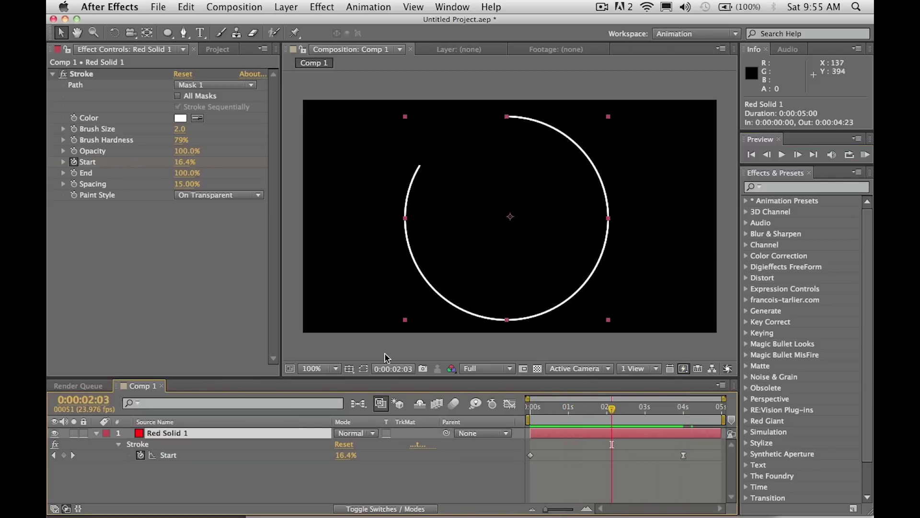
left_click(363, 370)
left_click(168, 32)
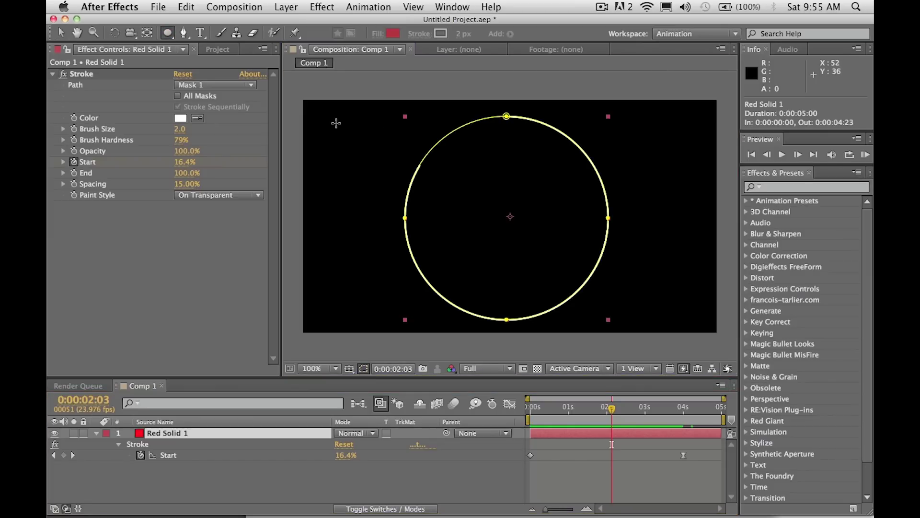
left_click_drag(336, 123, 527, 313)
left_click(60, 32)
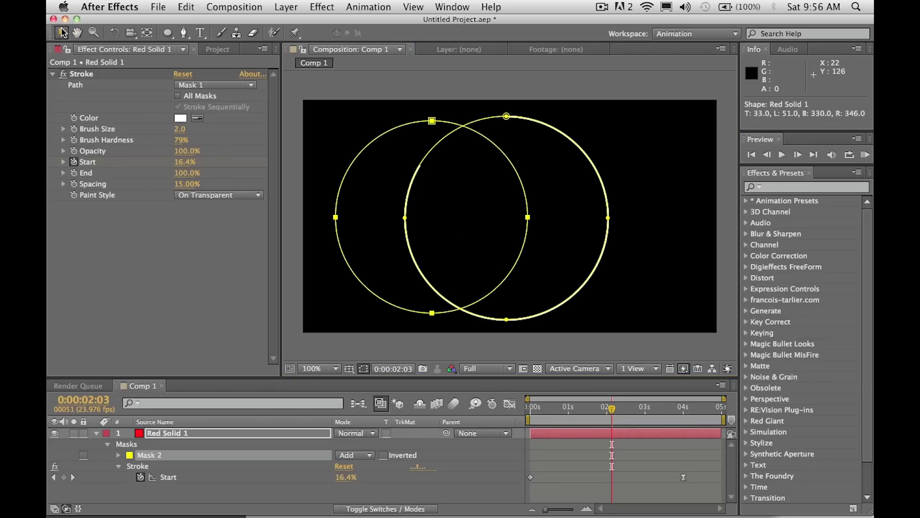
left_click_drag(436, 123, 435, 126)
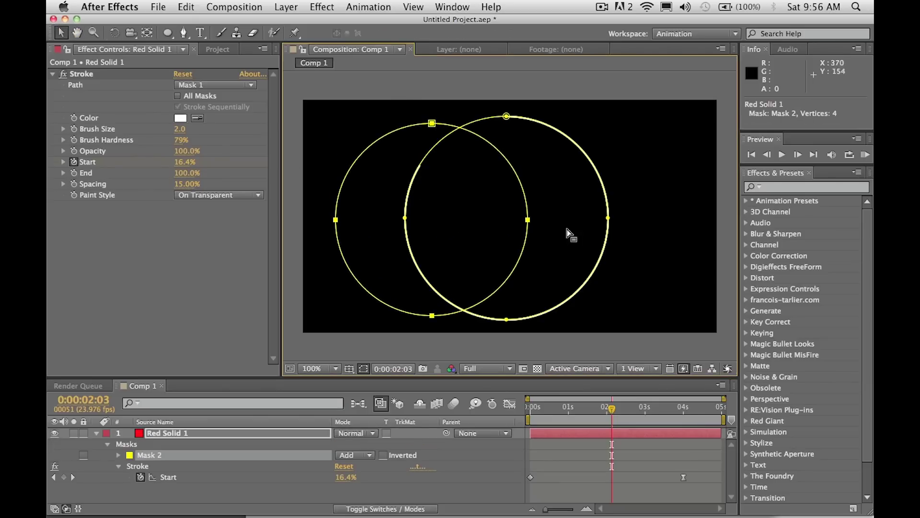
left_click(615, 407)
mouse_move(630, 407)
left_mouse_down()
mouse_move(562, 407)
mouse_move(671, 403)
mouse_move(554, 403)
mouse_move(658, 404)
left_mouse_up()
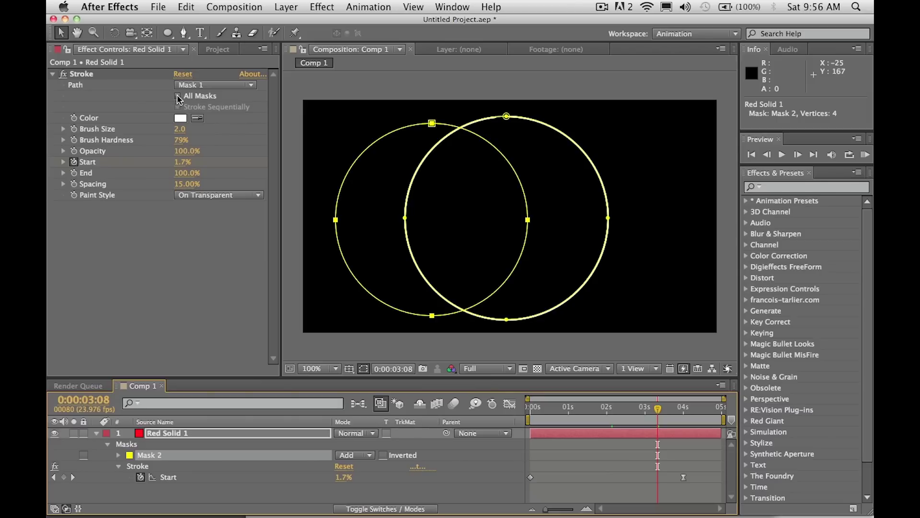
Enable All Masks in the Stroke effect and preview both rings drawing in sequence
left_click(178, 96)
left_click(866, 154)
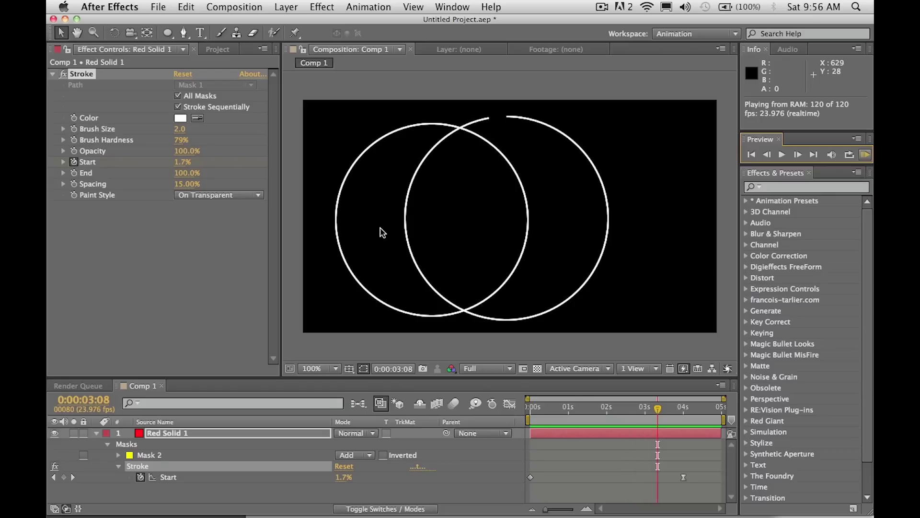
left_click(176, 339)
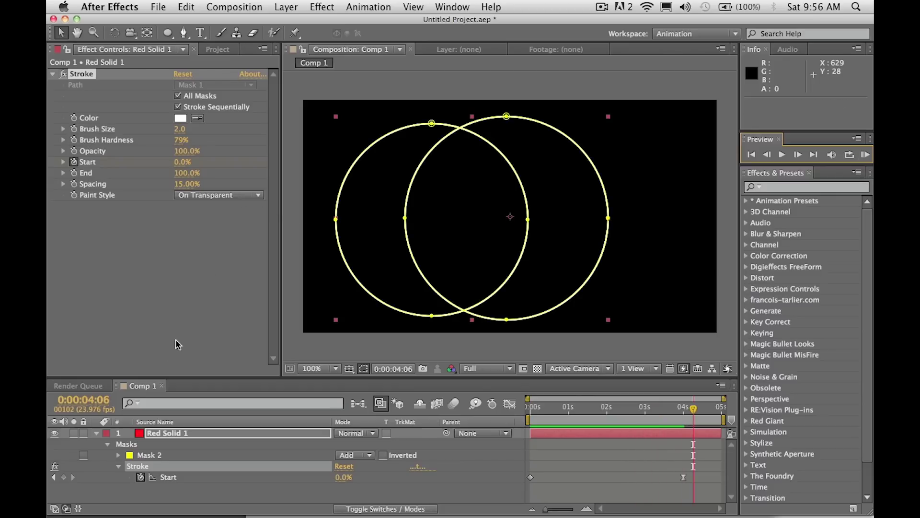
Show the mask paths, move Mask 2 above Mask 1, and preview the new drawing order
left_click(164, 432)
mouse_move(549, 408)
left_mouse_down()
mouse_move(530, 408)
mouse_move(627, 407)
left_mouse_up()
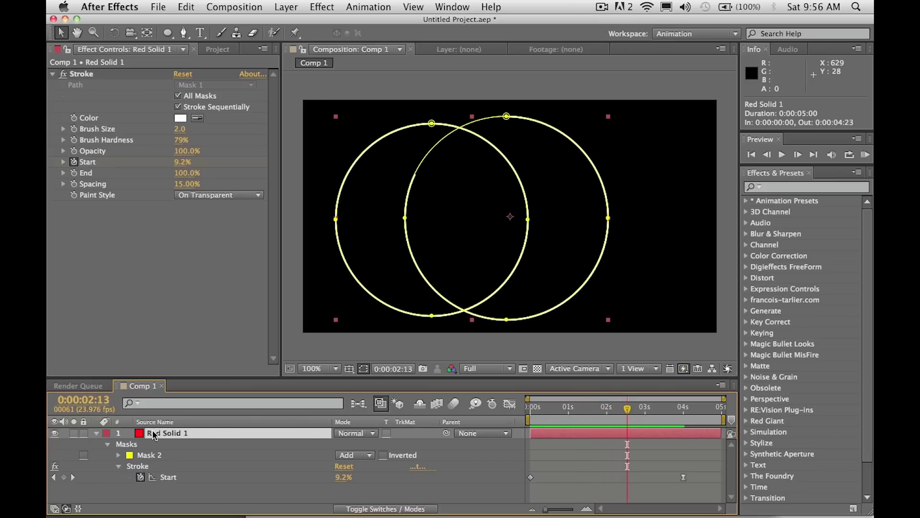
key("m")
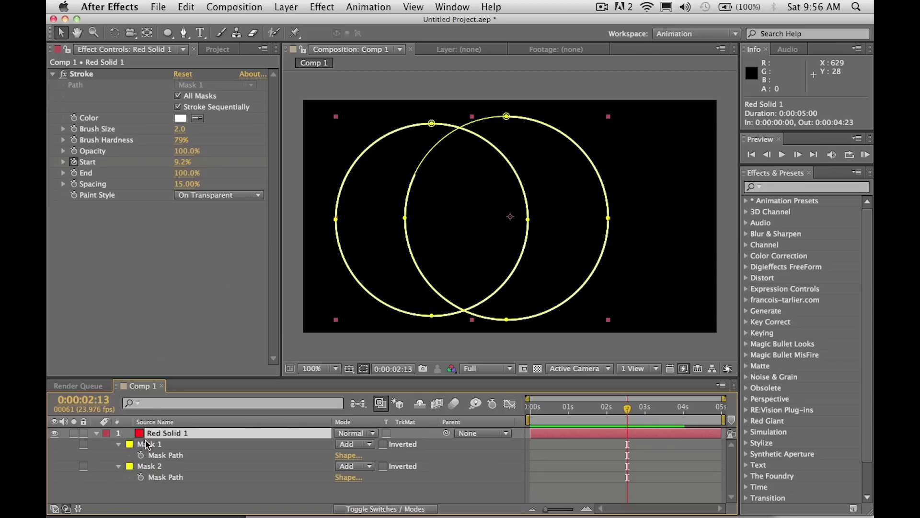
left_click(147, 444)
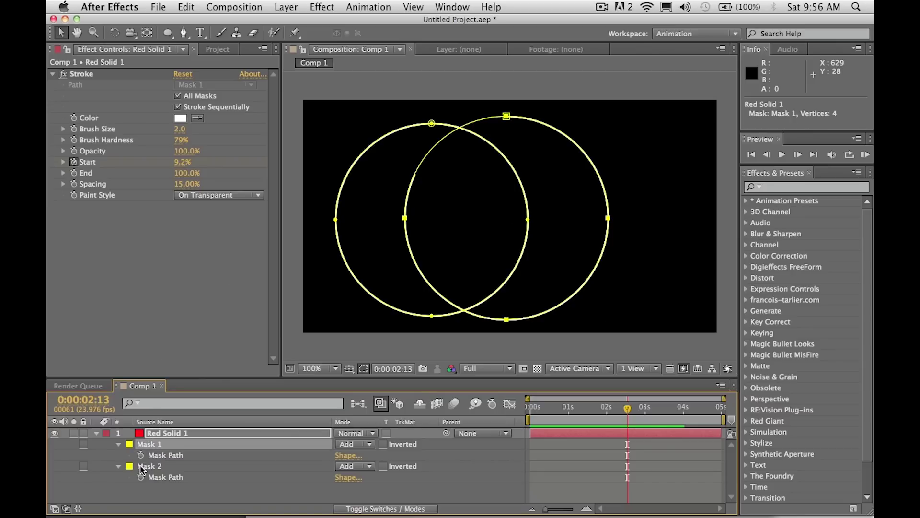
left_click_drag(140, 465, 147, 444)
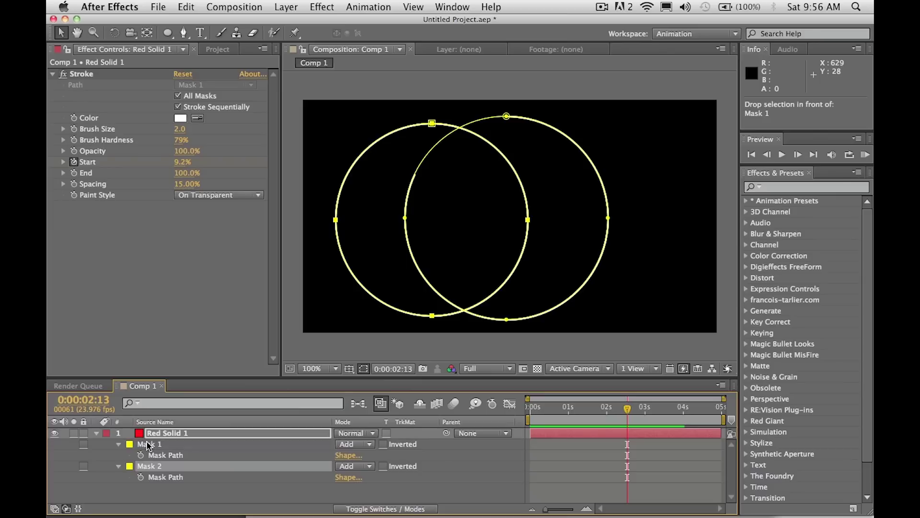
left_click(865, 154)
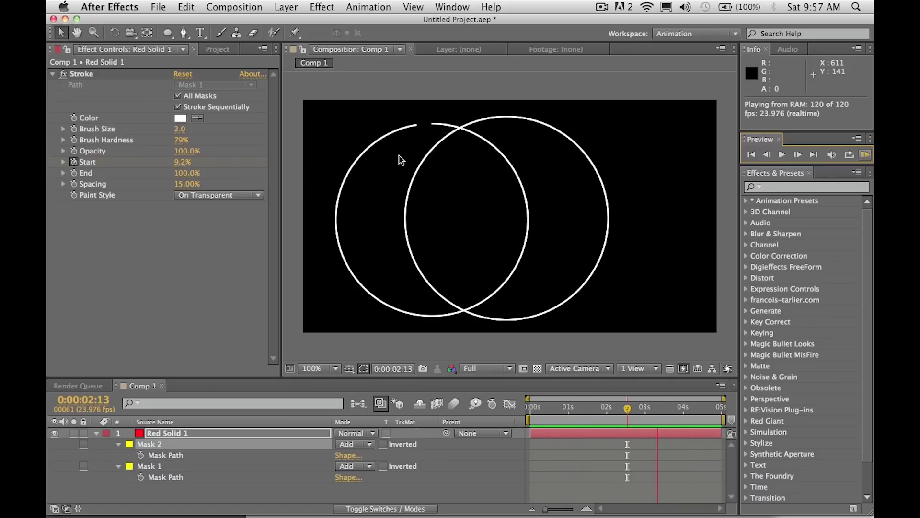
key("space")
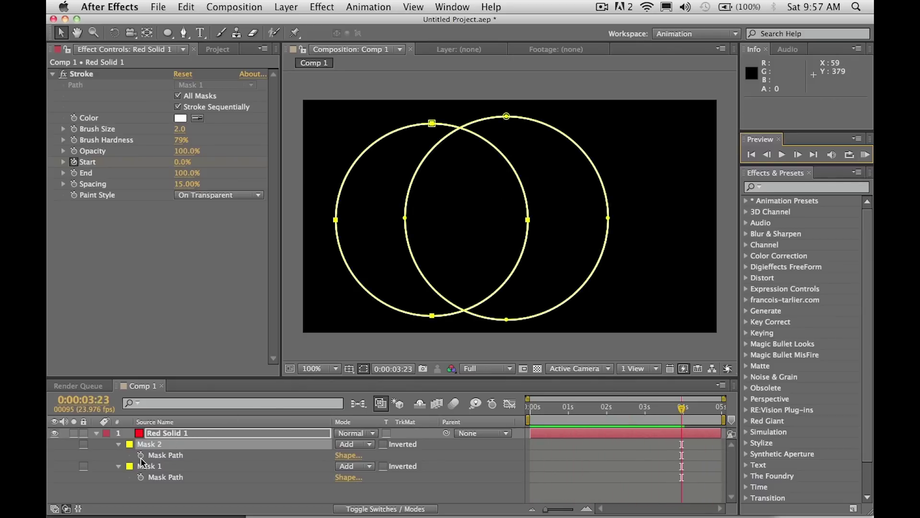
left_click(143, 467)
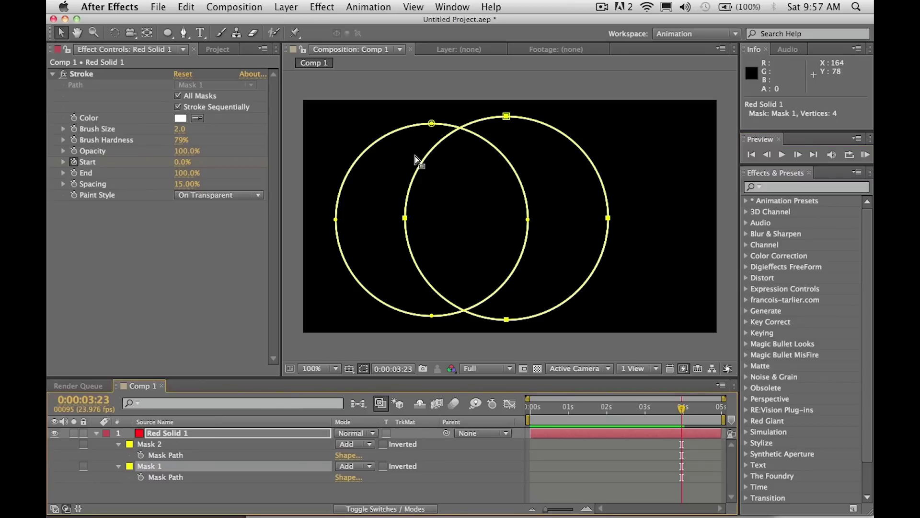
Uncheck Stroke Sequentially on Red Solid 1's Stroke and preview both rings drawing together
left_click(571, 445)
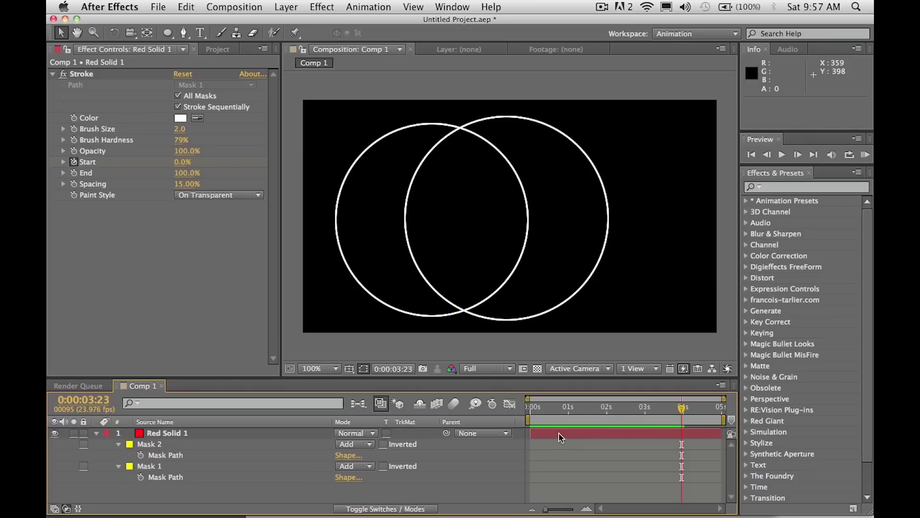
left_click(559, 433)
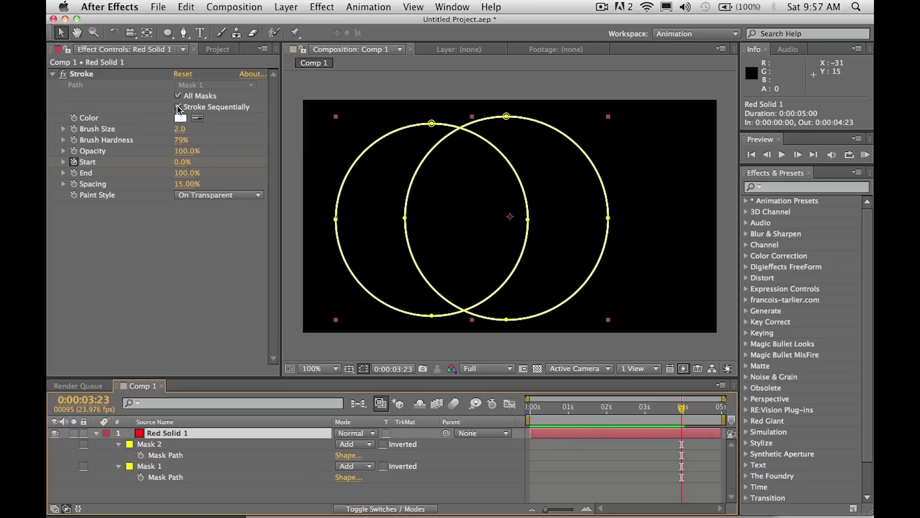
left_click(177, 107)
left_click(865, 154)
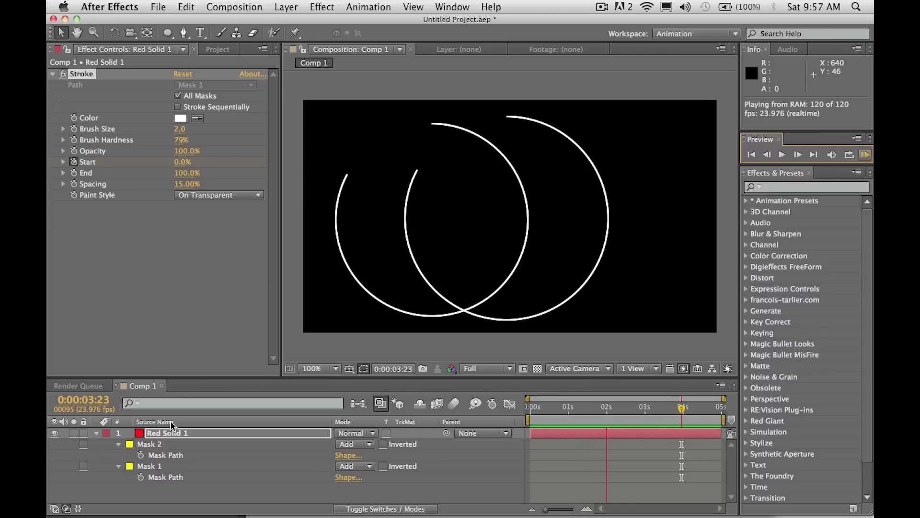
Draw a rectangular Mask 3 to the right of the circles and preview it
left_click(166, 434)
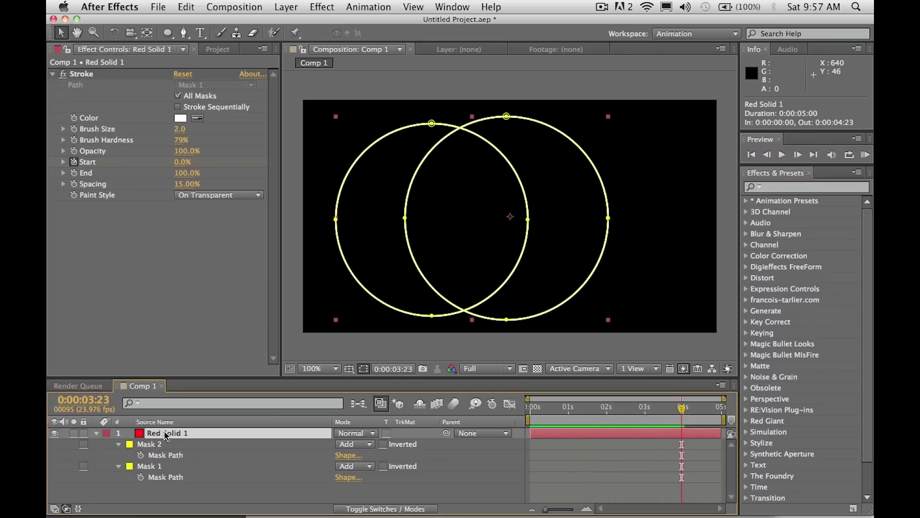
left_click_drag(167, 33, 211, 33)
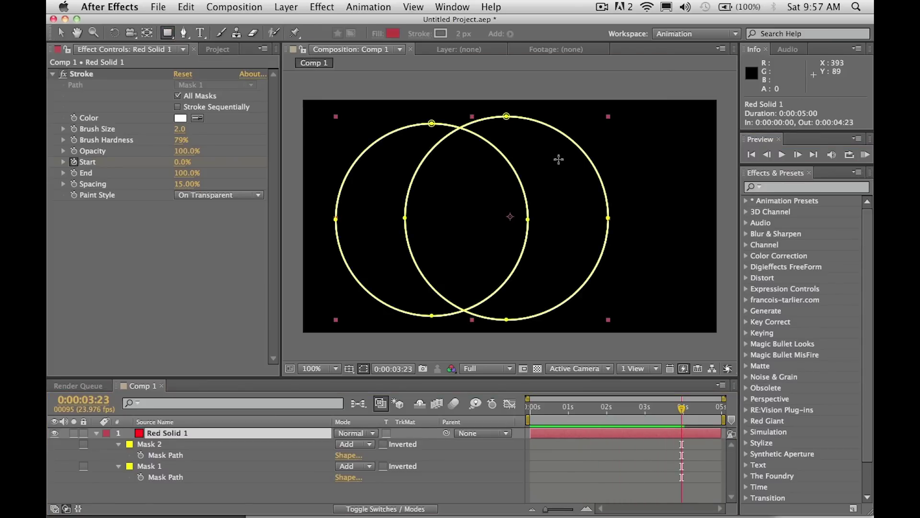
left_click_drag(559, 159, 695, 255)
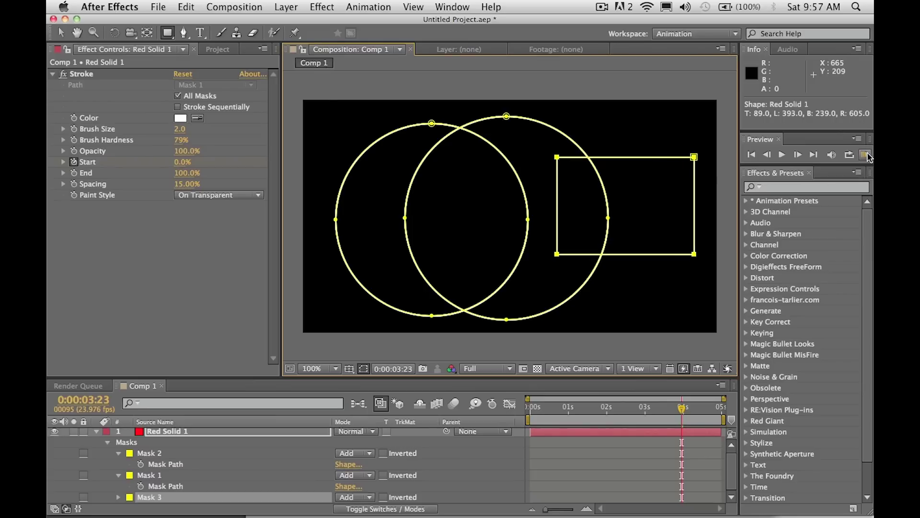
left_click(866, 154)
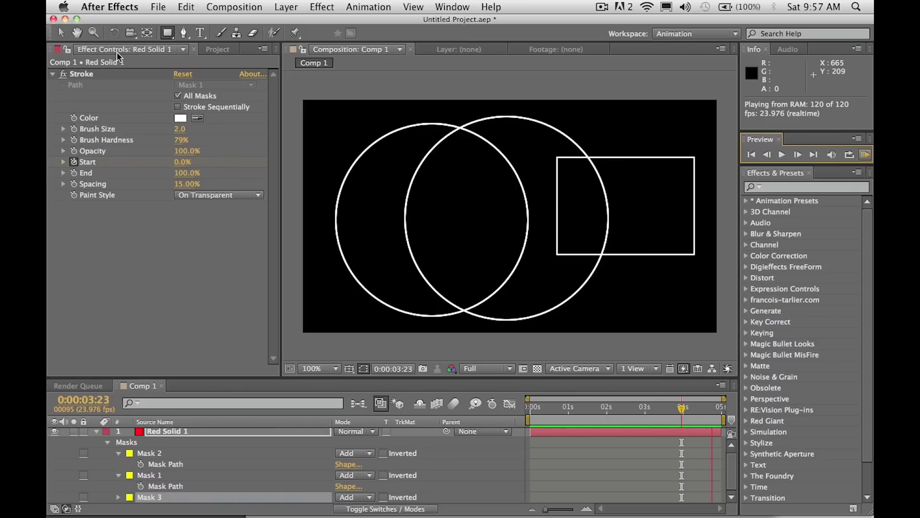
Rotate the Mask 1 circle about 90 degrees and preview the stroke timing
left_click(62, 34)
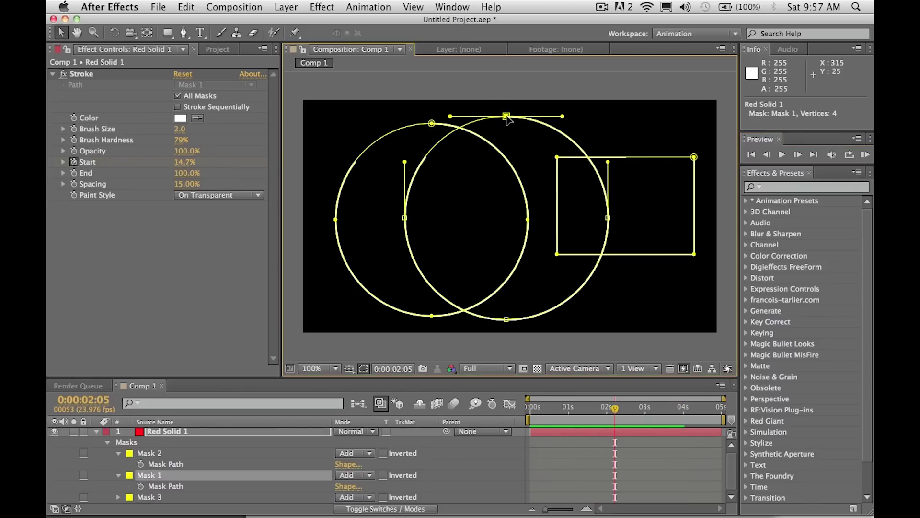
double_click(506, 116)
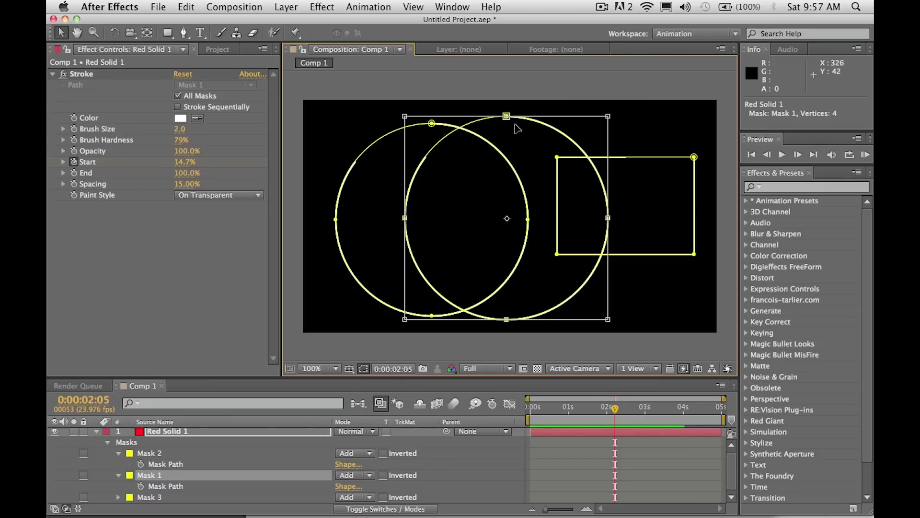
left_click_drag(630, 102, 546, 325)
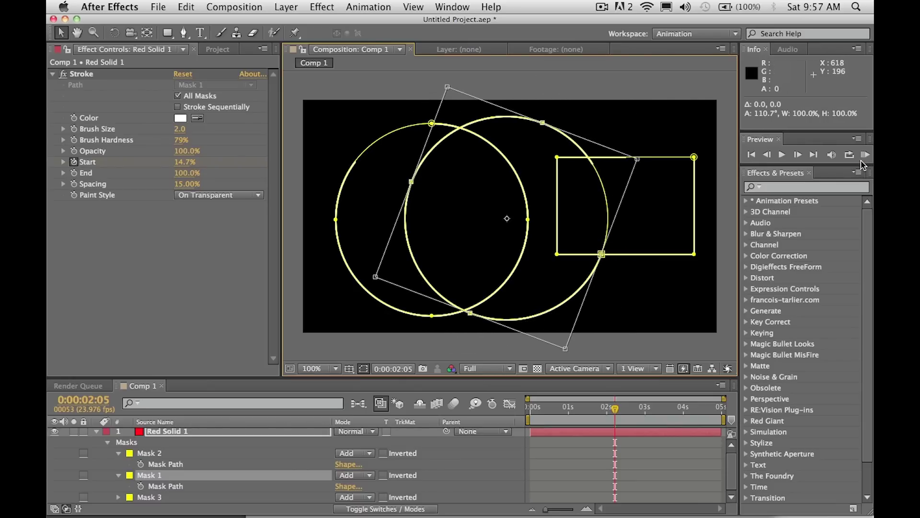
left_click(865, 155)
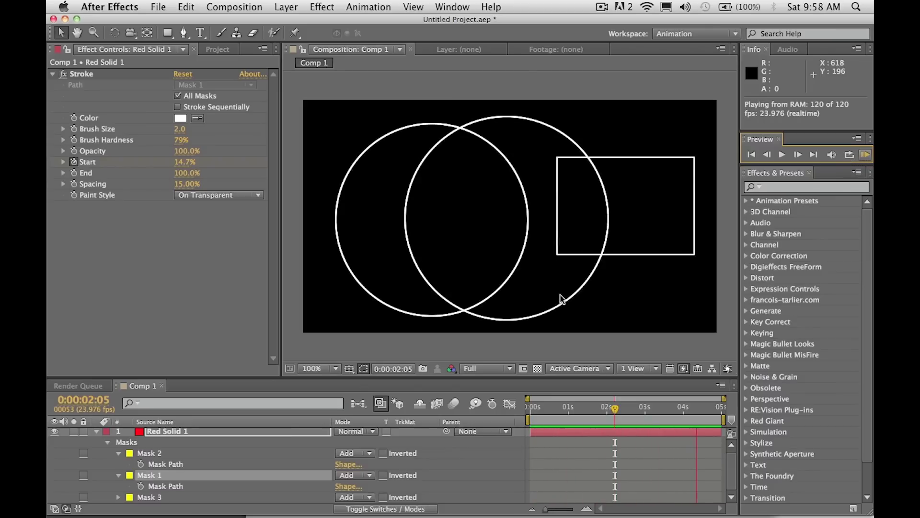
left_click(214, 269)
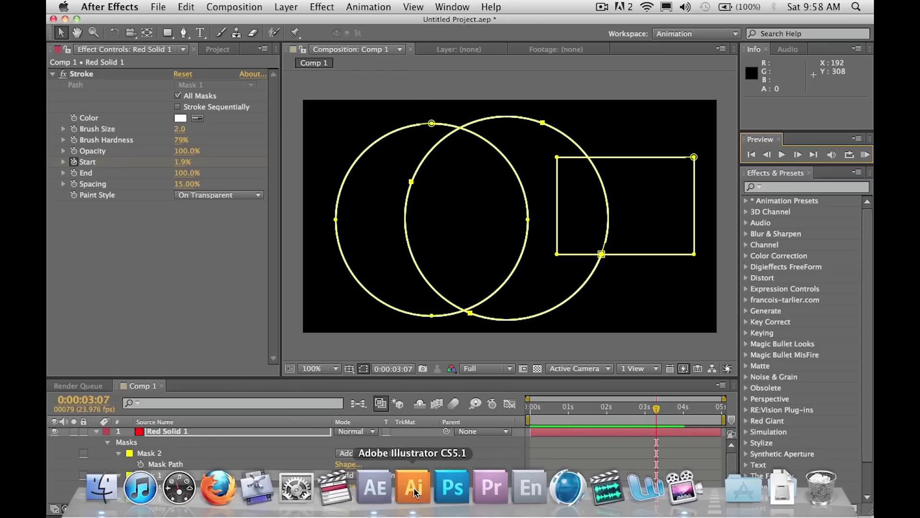
Select the entire globe group in Illustrator and copy it to the clipboard
left_click(413, 487)
left_click(251, 187)
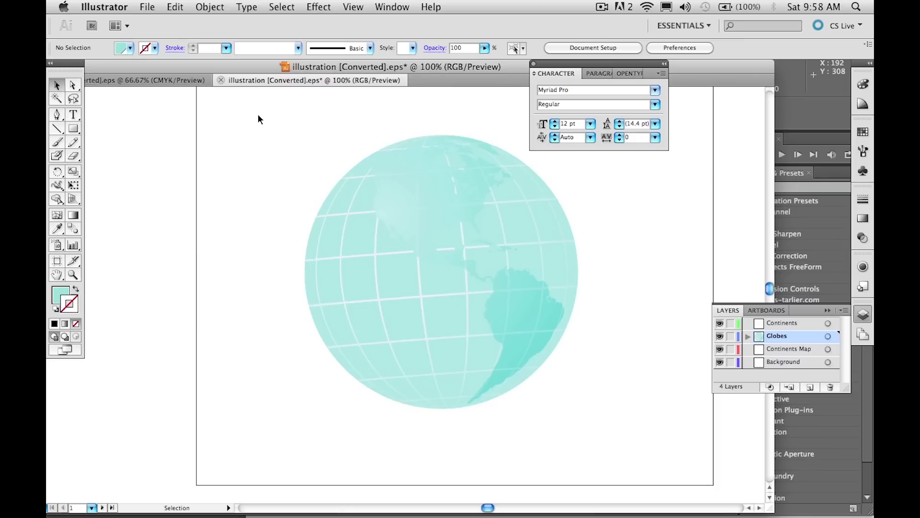
left_click_drag(249, 114, 634, 450)
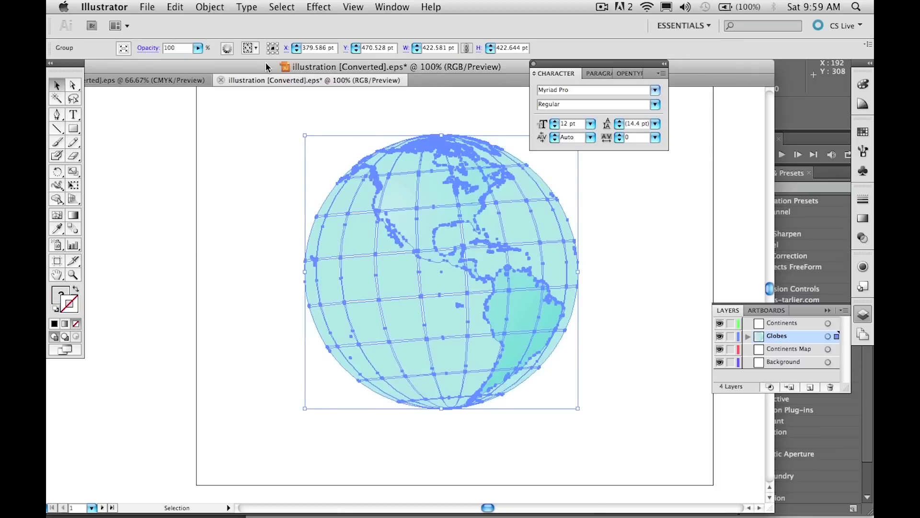
left_click_drag(266, 66, 321, 68)
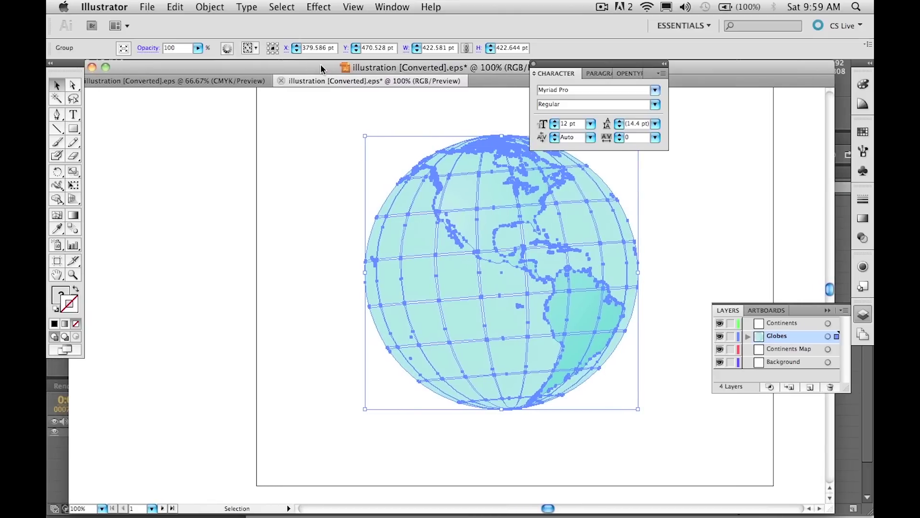
left_click_drag(273, 139, 688, 444)
key("super+c")
Create a new After Effects composition named 'globe'
left_click(56, 462)
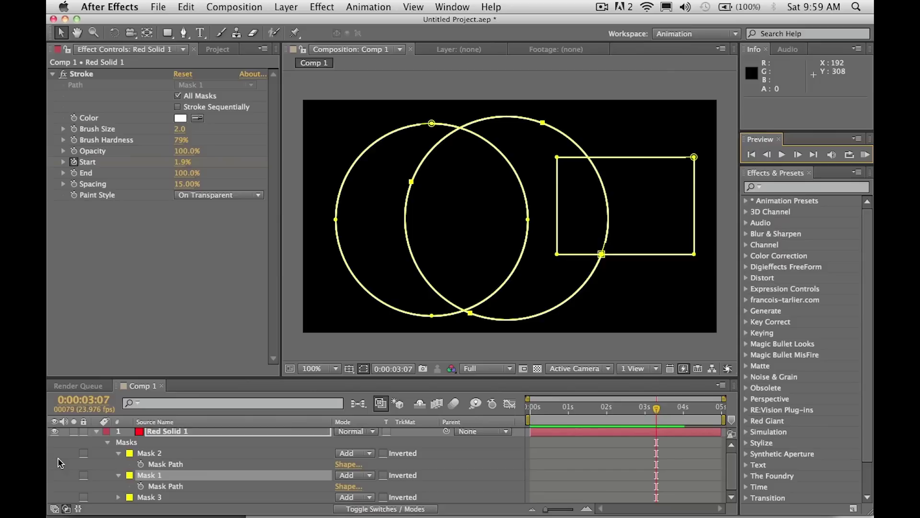
left_click(175, 433)
left_click(231, 6)
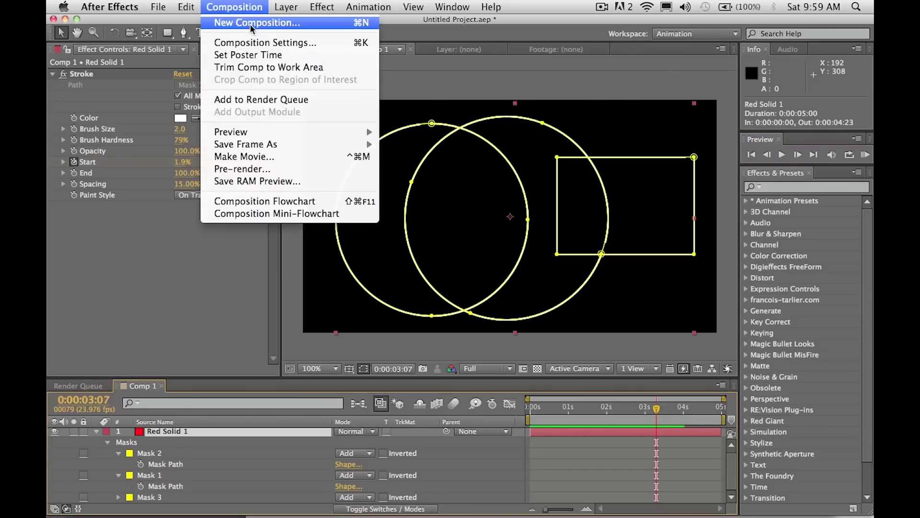
left_click(252, 25)
type("globe")
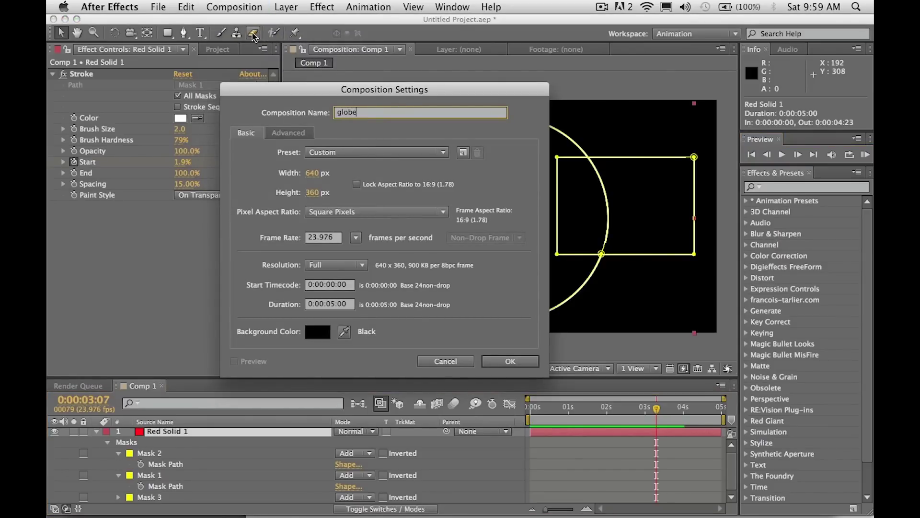
key("Return")
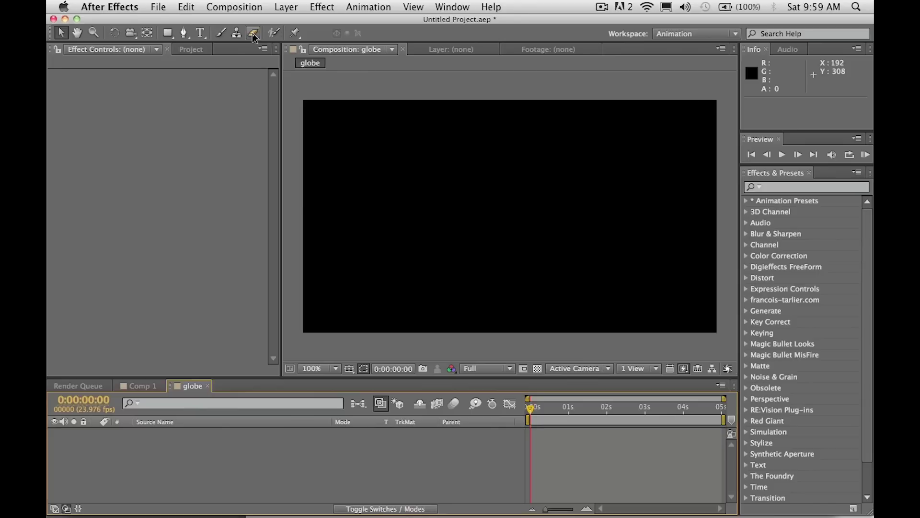
Add a new red solid layer to the globe composition
left_click(283, 6)
mouse_move(230, 23)
left_click(460, 36)
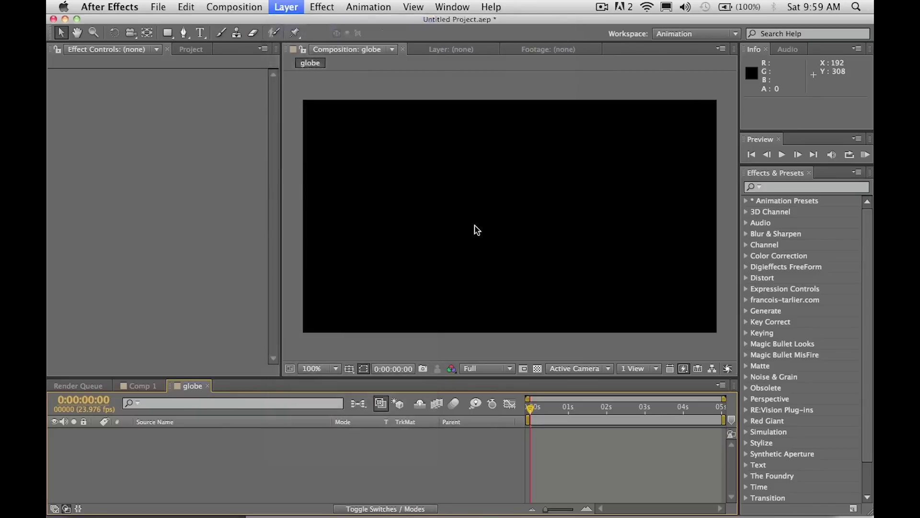
left_click(314, 310)
Copy the globe artwork in Illustrator and paste it onto Red Solid 2 as masks
mouse_move(374, 510)
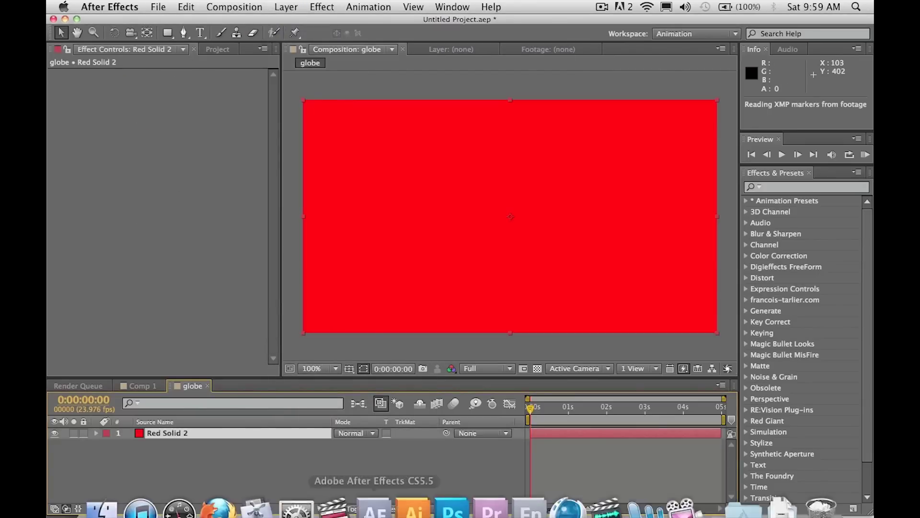
left_click(414, 487)
left_click_drag(299, 142, 709, 434)
key("super+c")
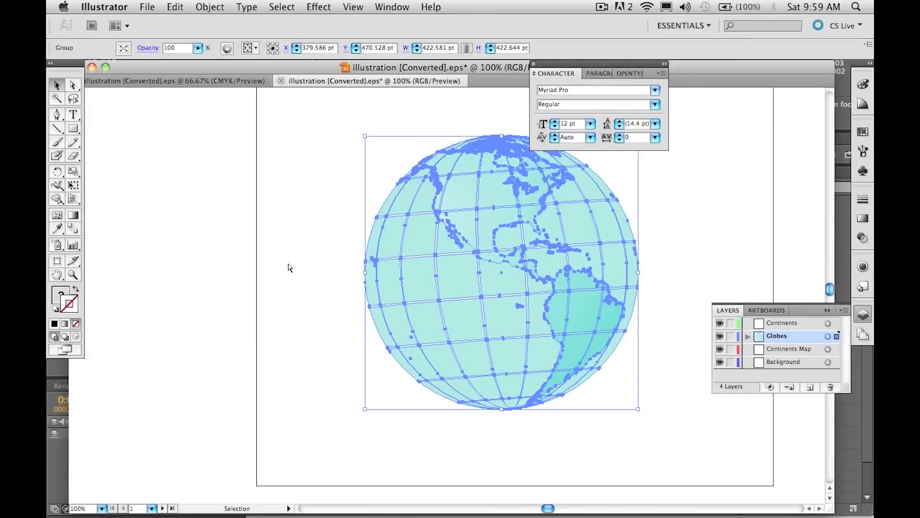
mouse_move(379, 513)
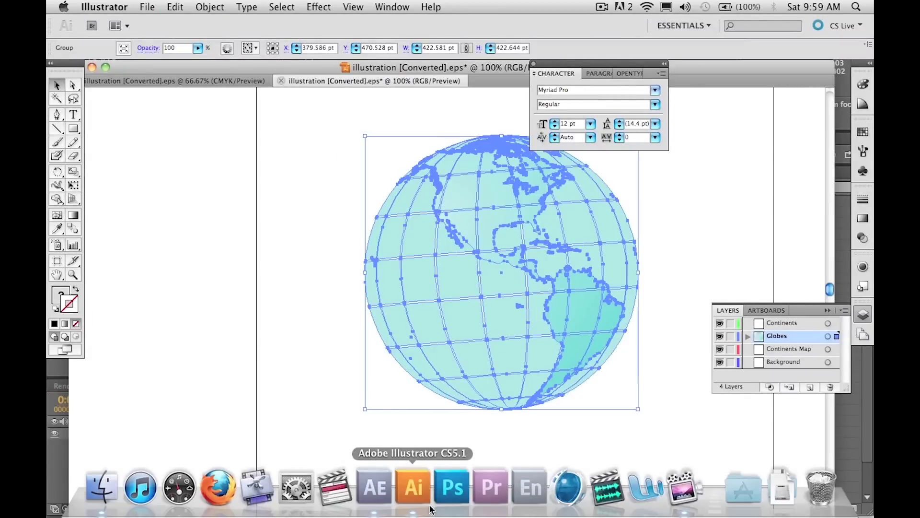
left_click(378, 491)
left_click(183, 436)
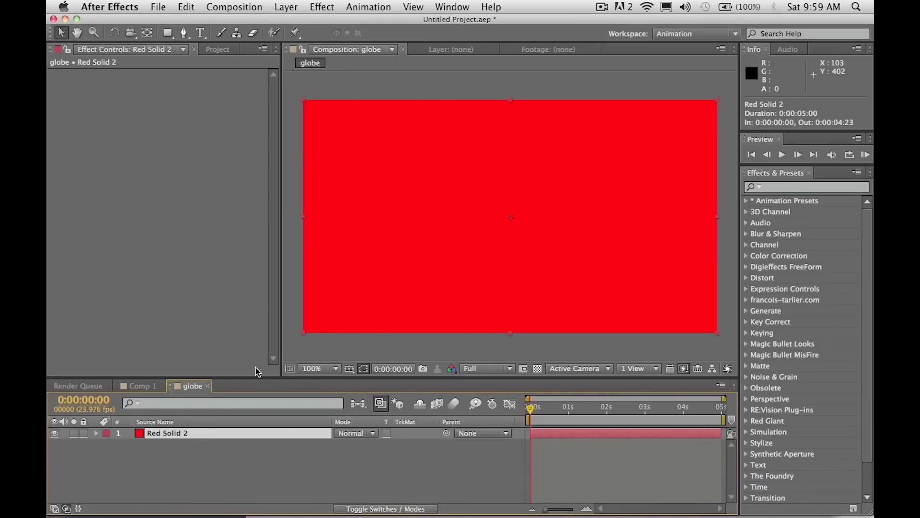
left_click(211, 448)
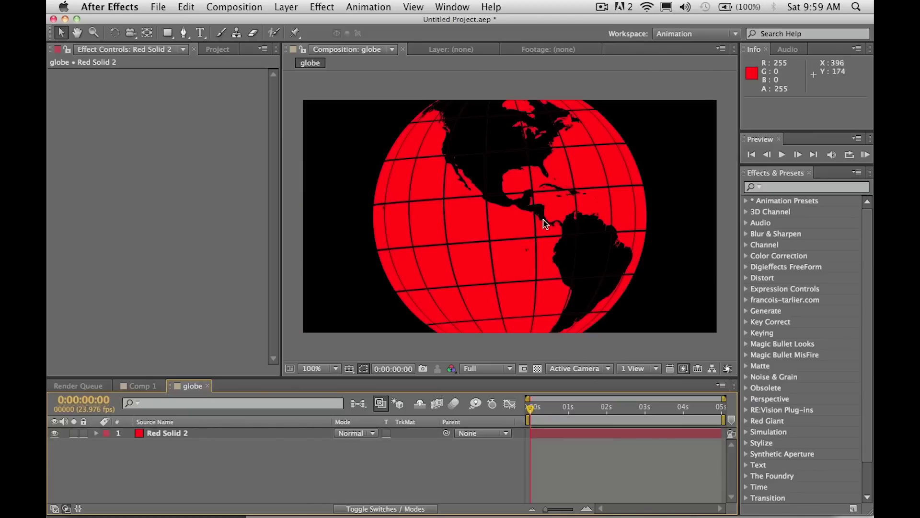
Try the globe layer at 69% scale, undo back to 100%, and enlarge the timeline panel
left_click(468, 224)
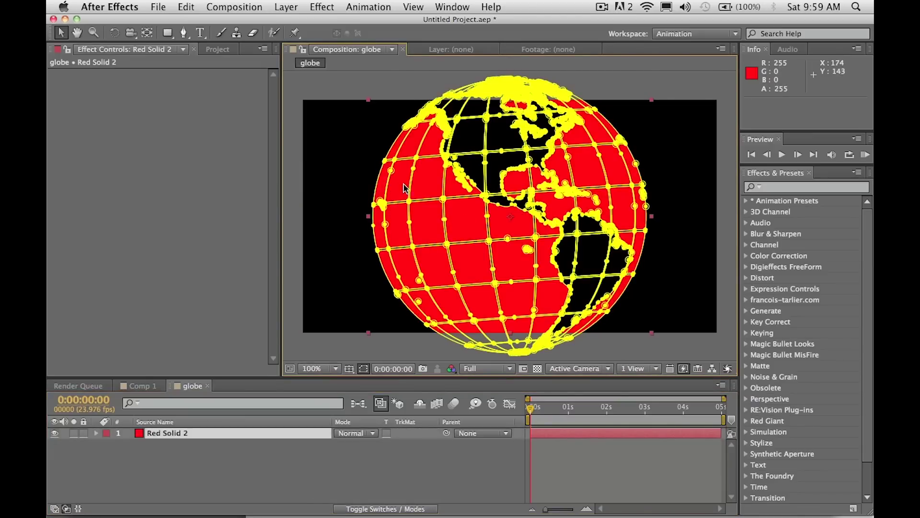
left_click(389, 461)
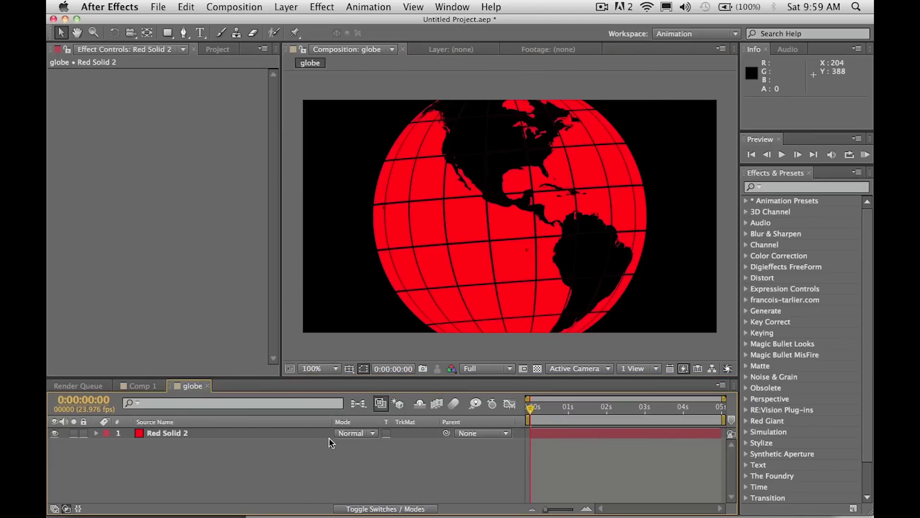
left_click(240, 433)
key("s")
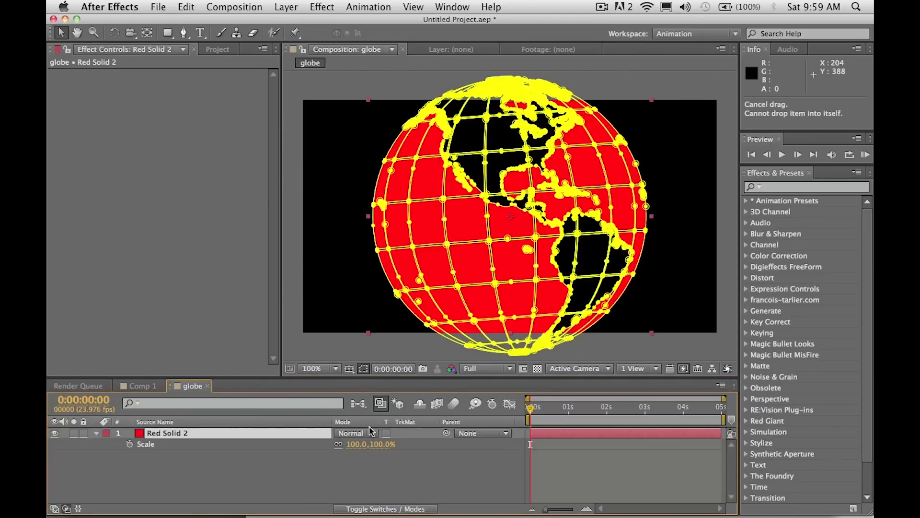
left_click_drag(354, 445, 339, 445)
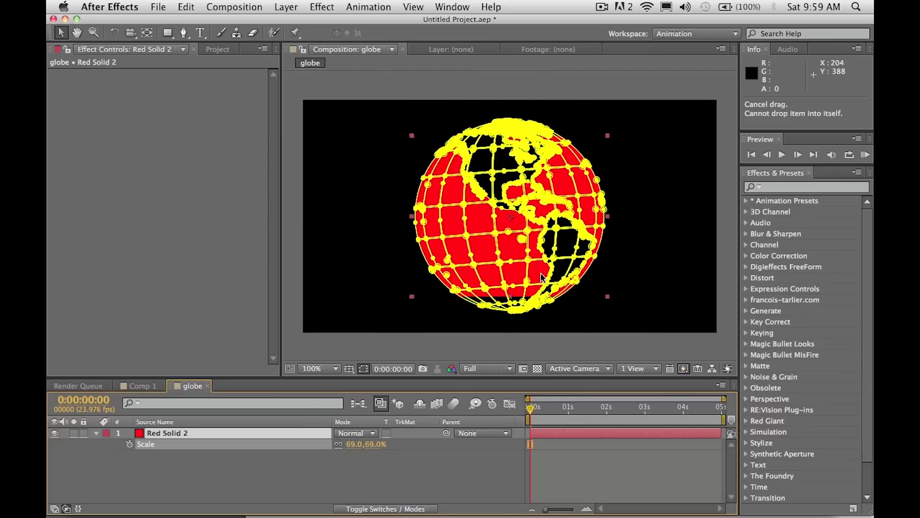
left_click(676, 293)
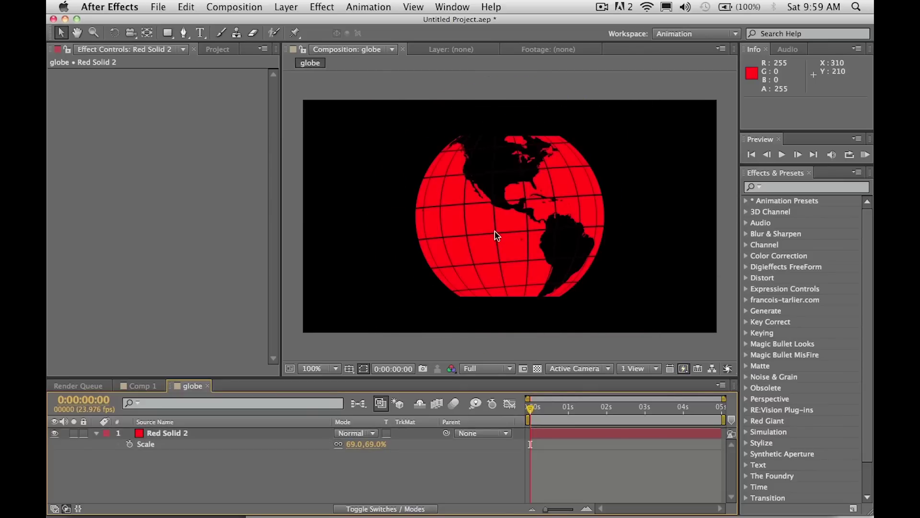
key("super+z")
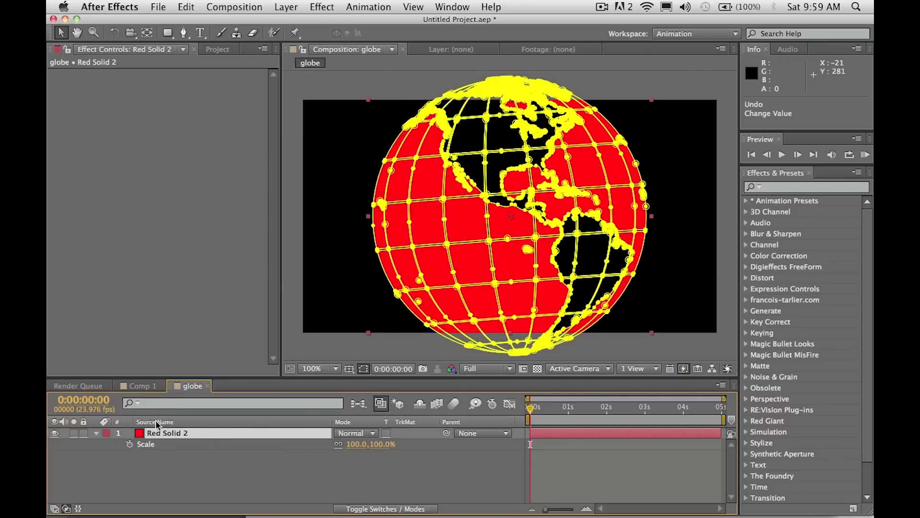
left_click_drag(170, 378, 188, 280)
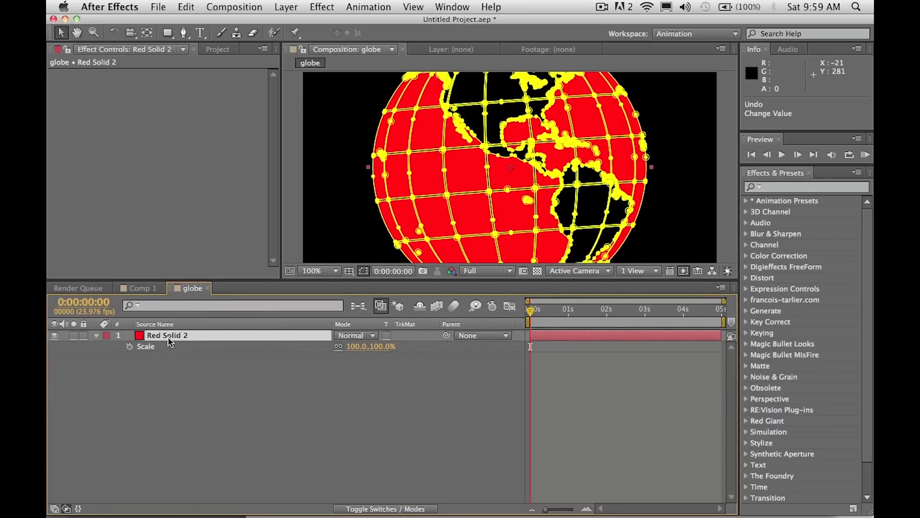
Reveal Red Solid 2's mask paths and select all the globe masks
key("m")
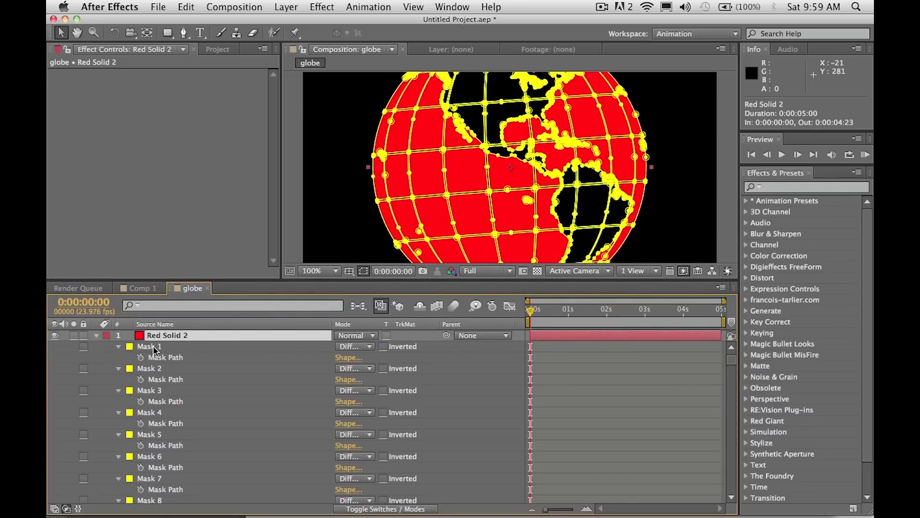
left_click(153, 347)
scroll(155, 423, "down", 20)
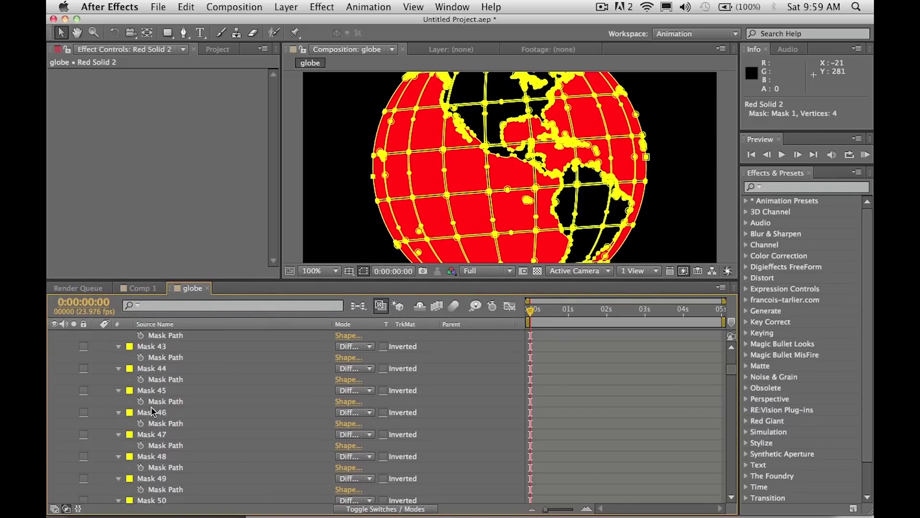
scroll(154, 415, "down", 20)
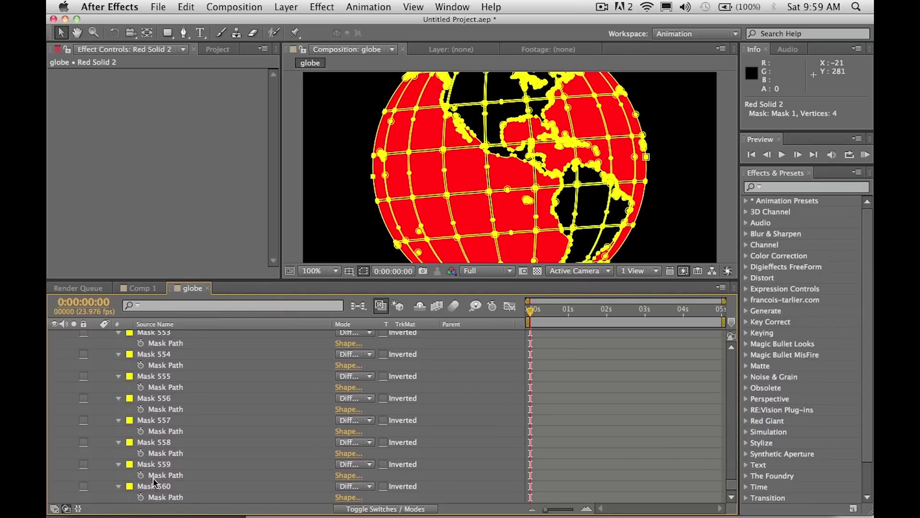
left_click(153, 486)
key("super+a")
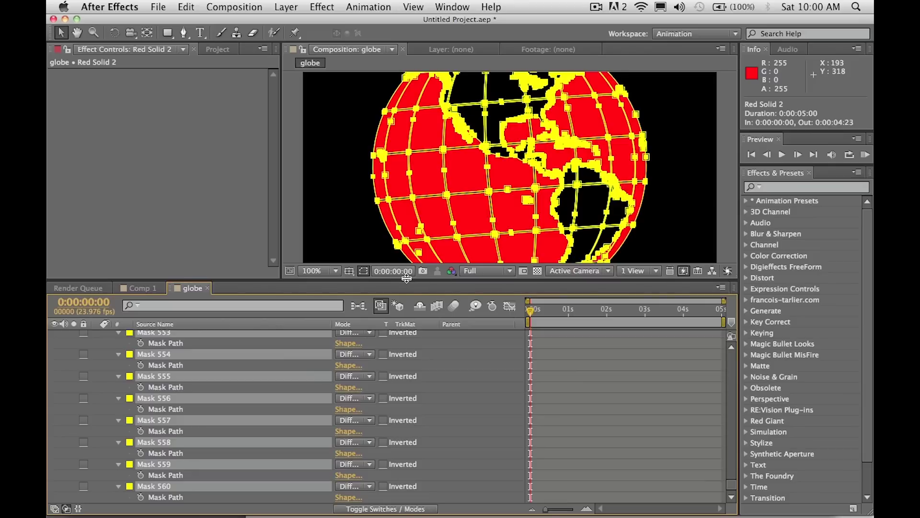
left_click_drag(406, 278, 408, 401)
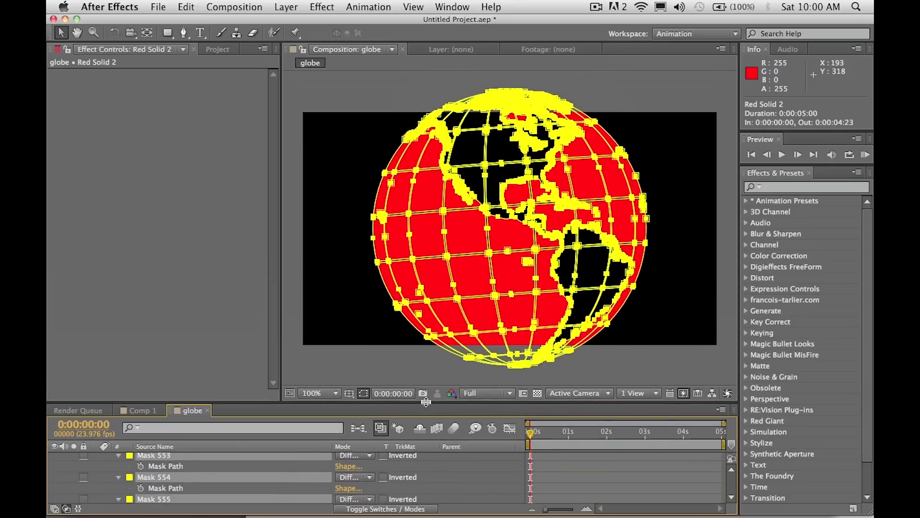
Free-transform the globe masks to 76.5% scale, shift them up-left, and commit
double_click(416, 158)
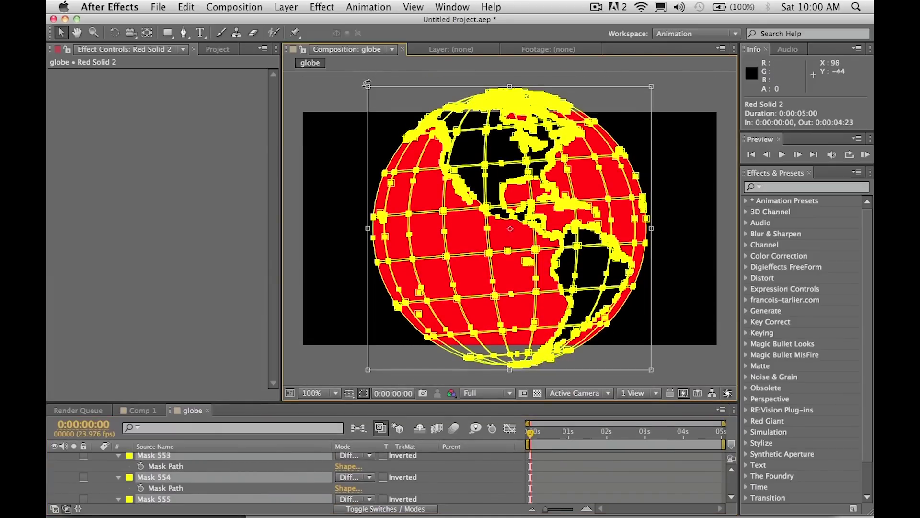
left_click_drag(373, 92, 417, 159)
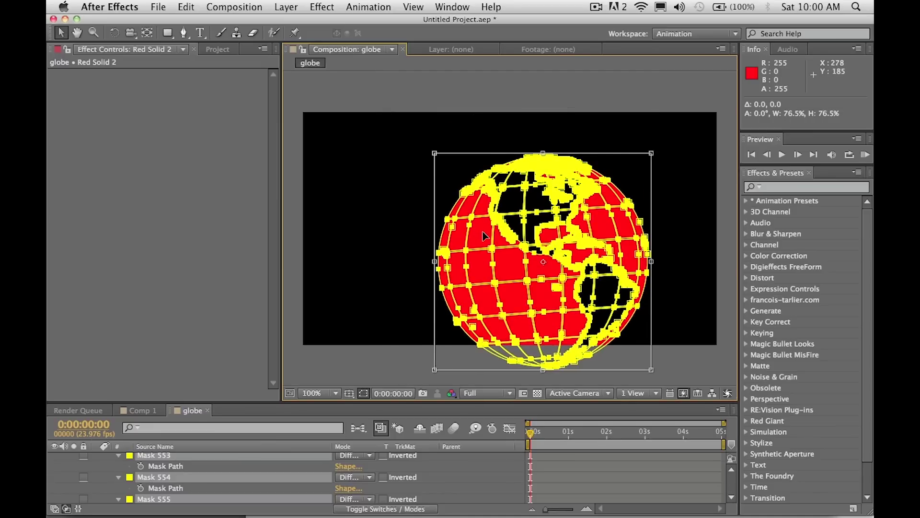
left_click_drag(469, 215, 432, 192)
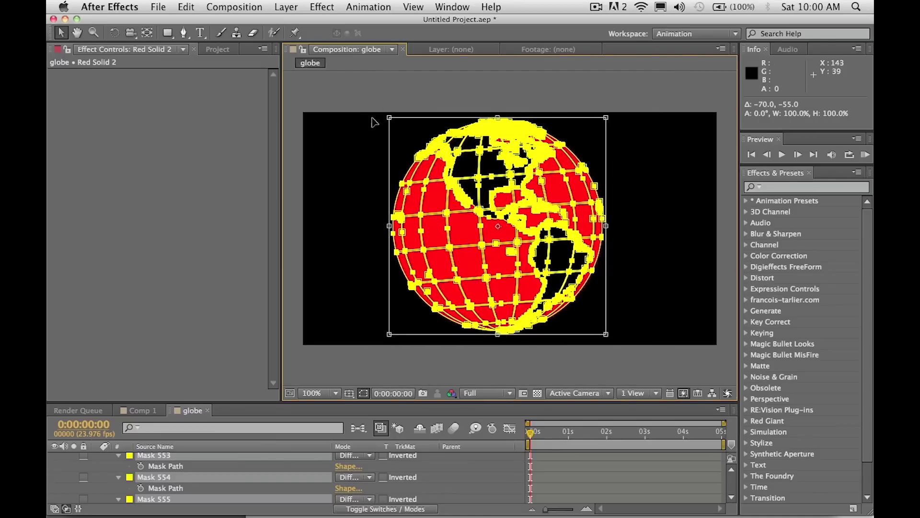
double_click(356, 94)
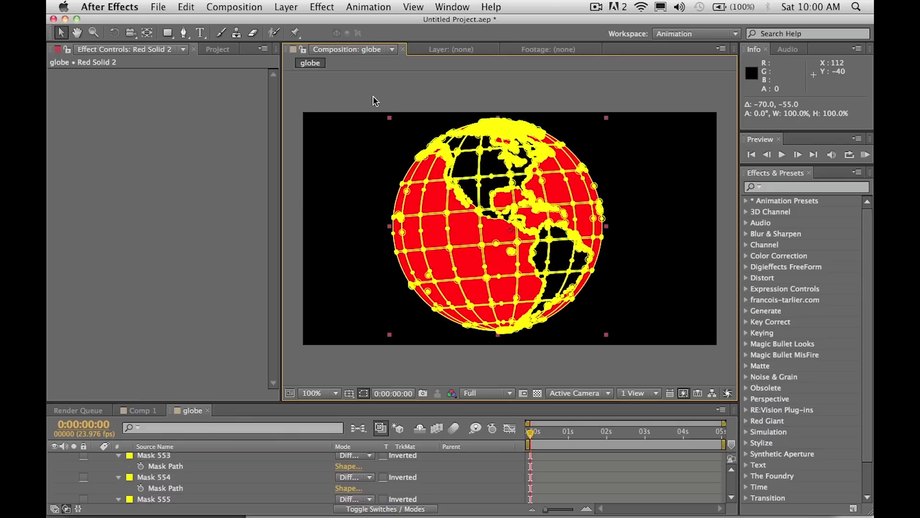
left_click(373, 96)
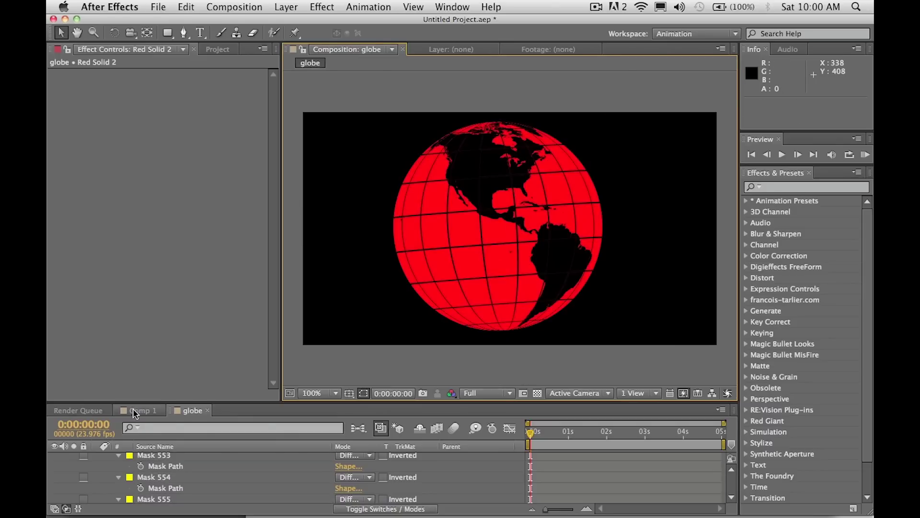
left_click_drag(136, 400, 140, 383)
left_click(142, 391)
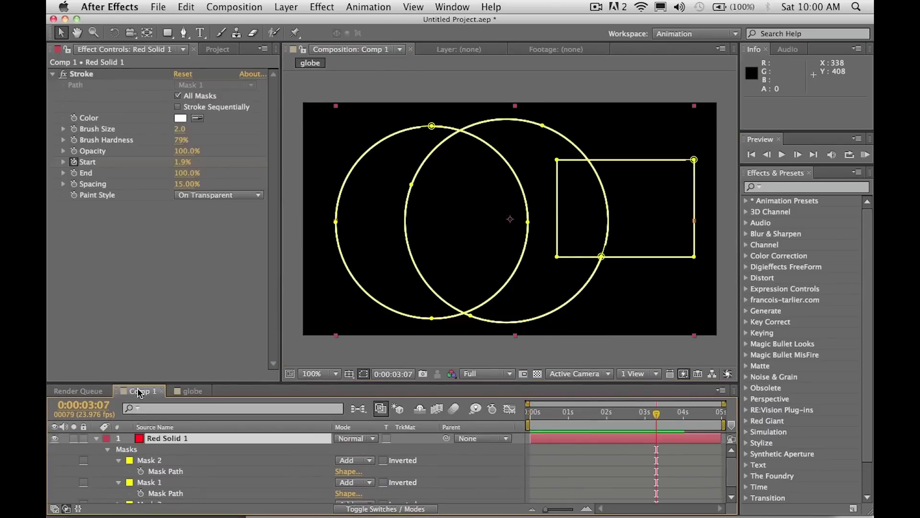
left_click(84, 75)
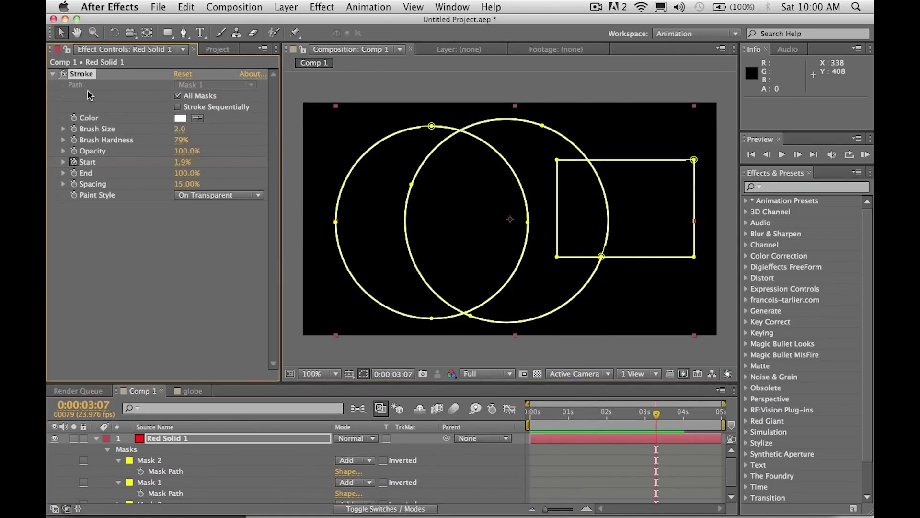
key("Home")
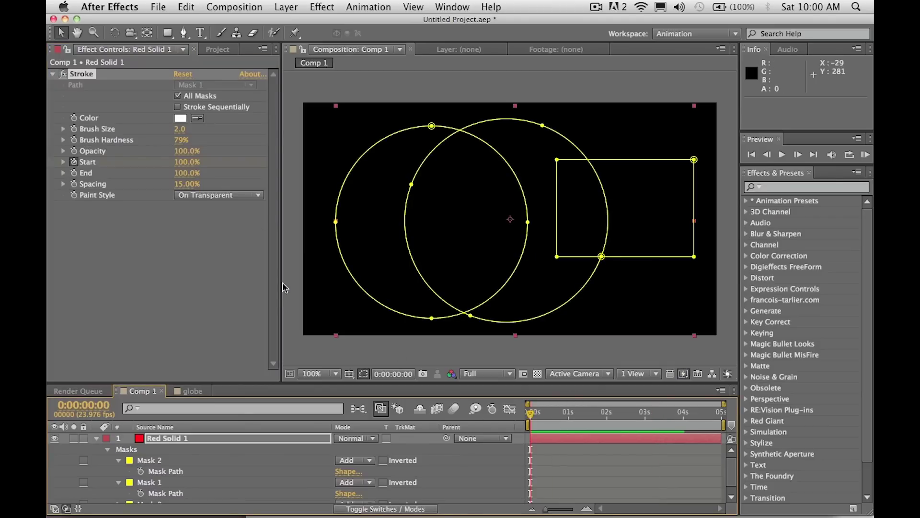
left_click(85, 74)
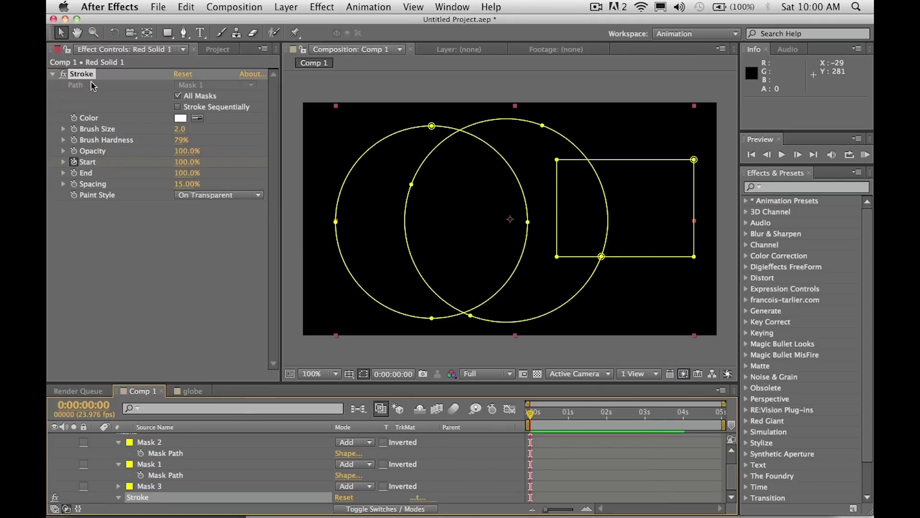
left_click(176, 391)
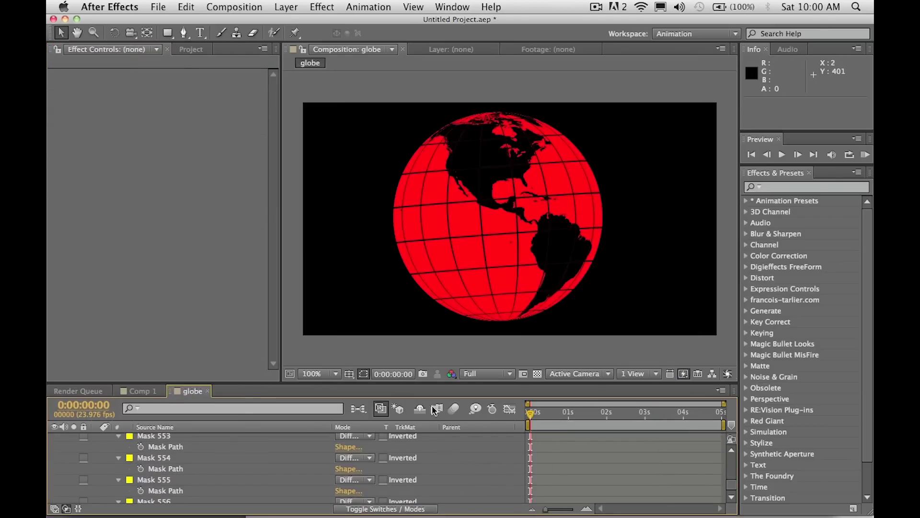
Paste the animated Stroke effect onto Red Solid 2 and check the draw-on at frame 12
left_click(140, 411)
type("Position, Rotation, Scale")
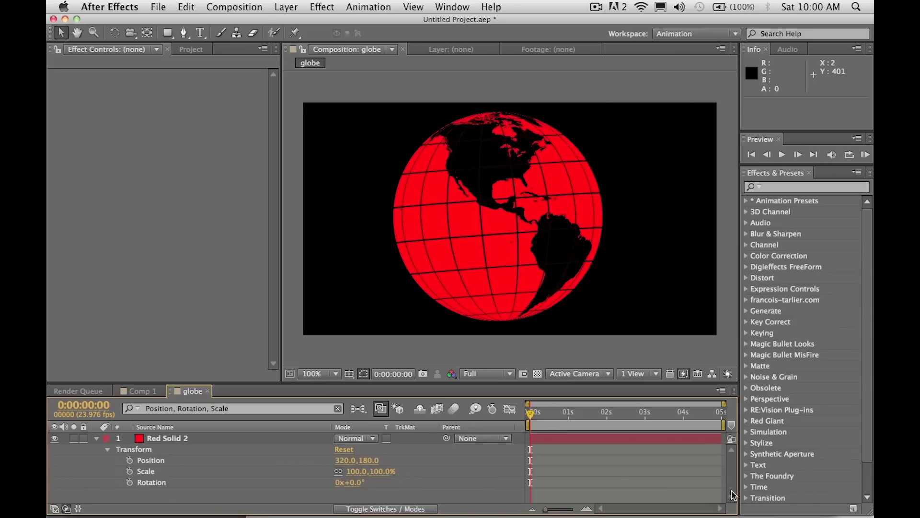
left_click(95, 439)
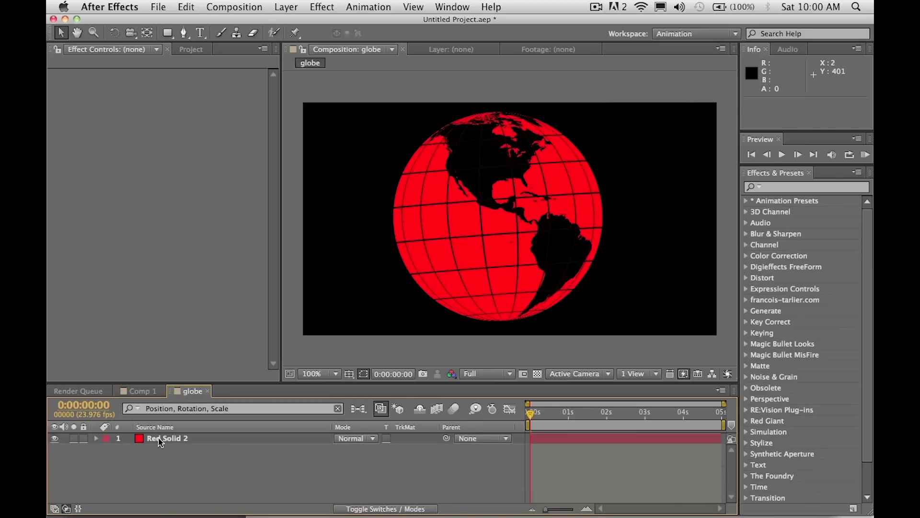
left_click(164, 438)
key("super+v")
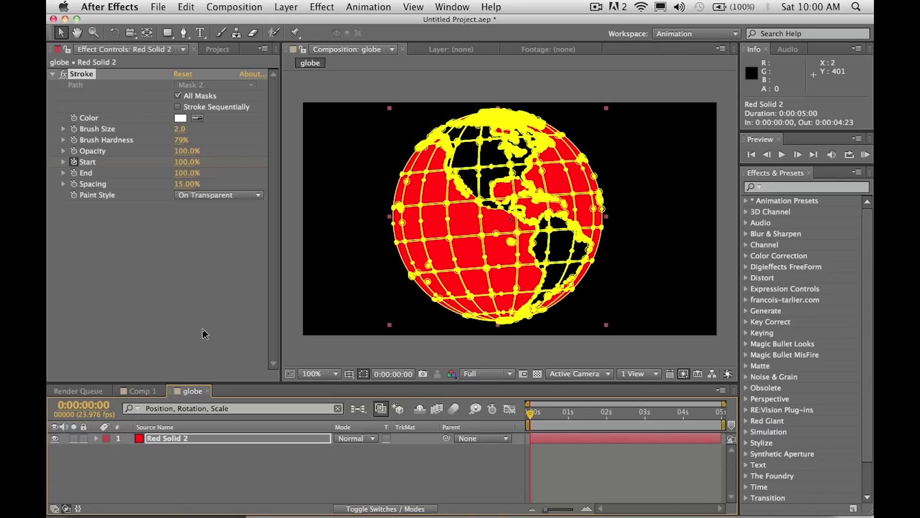
left_click(338, 408)
key("u")
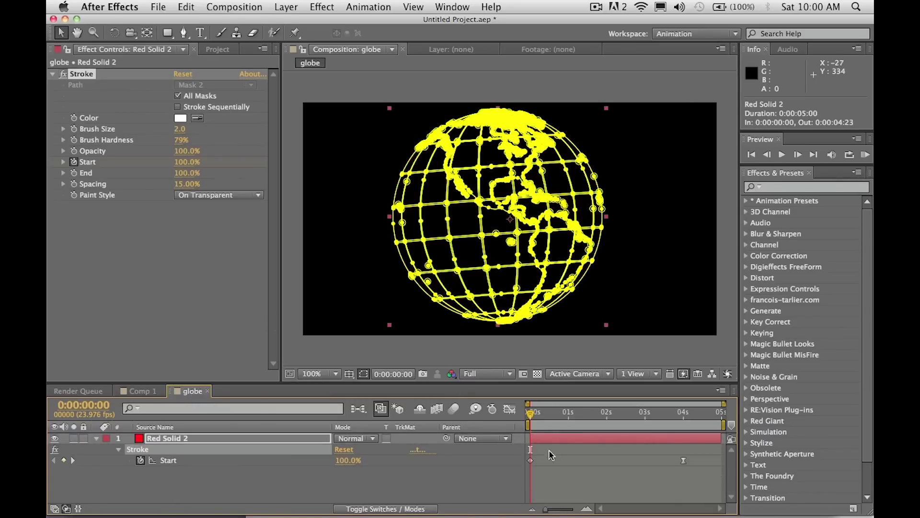
left_click(548, 454)
left_click(539, 413)
left_click(550, 413)
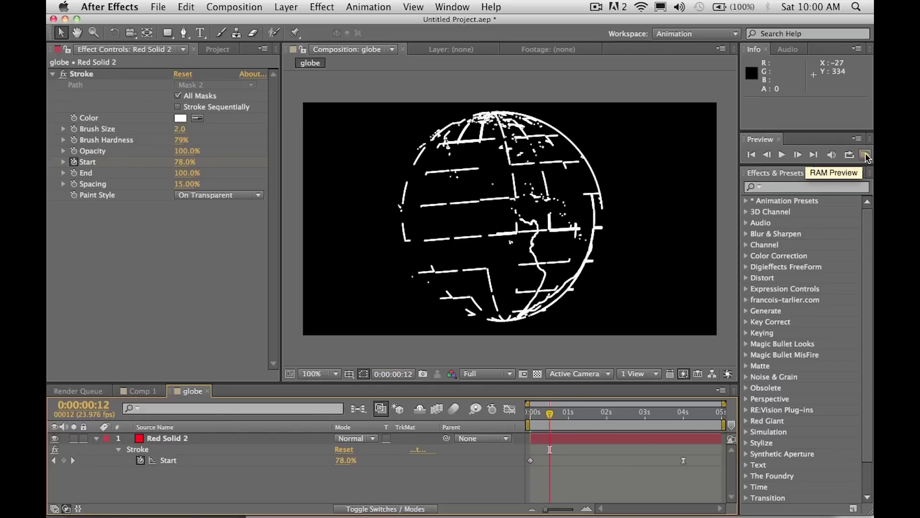
Set the Stroke effect's brush size to 1.5
left_click(185, 130)
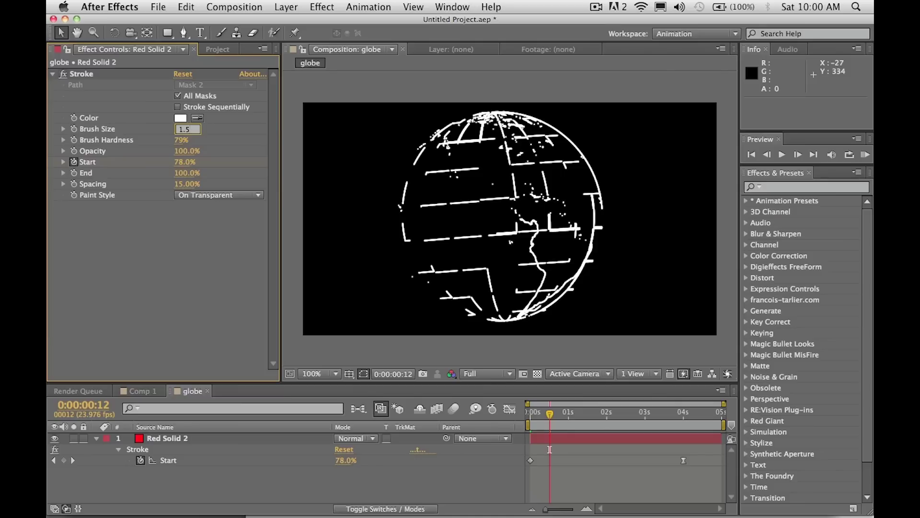
type("1.5")
key("Return")
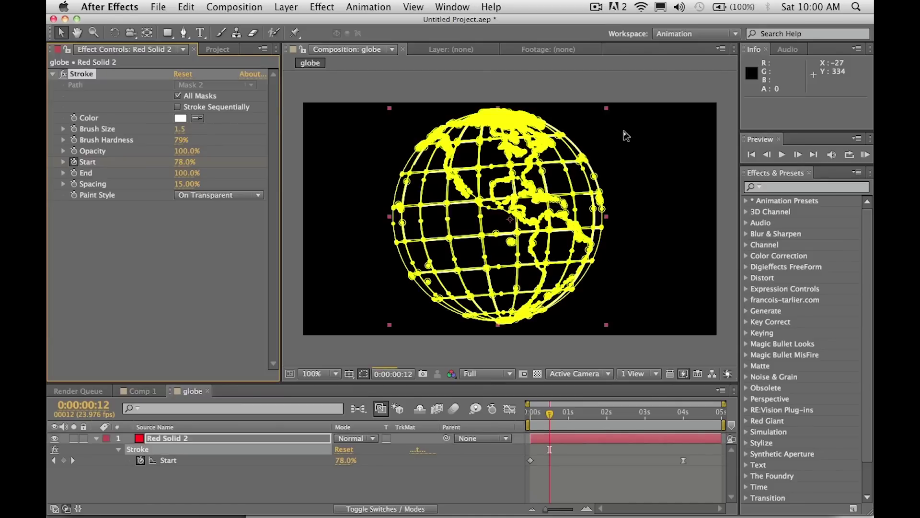
left_click(364, 374)
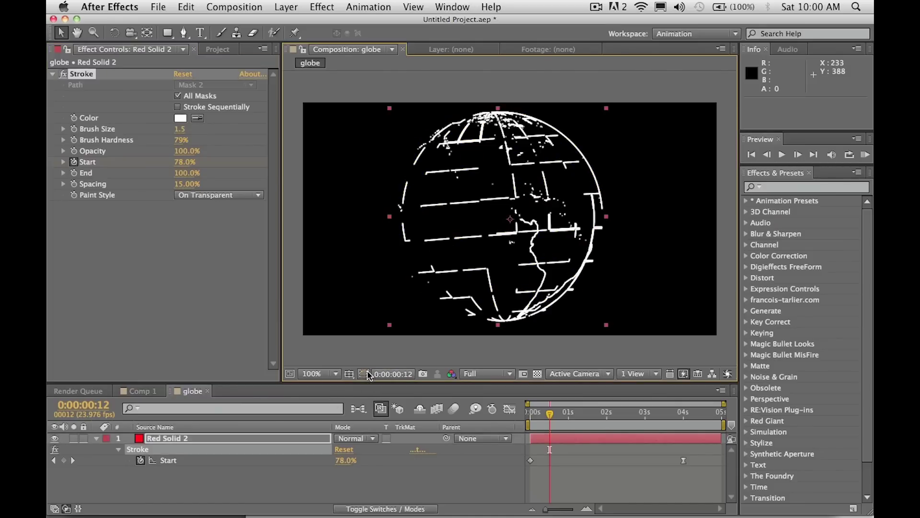
left_click(866, 155)
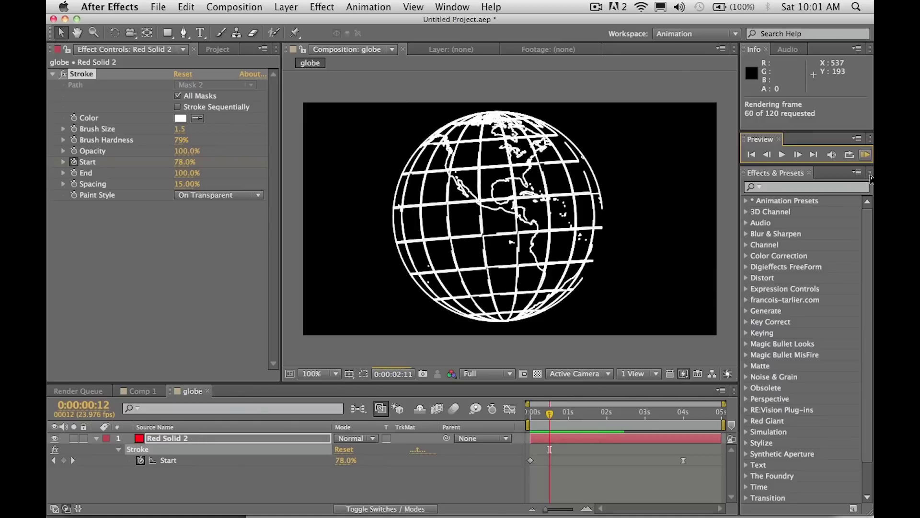
Play the RAM preview of the globe outlines drawing on and stop near 2:07
left_click(842, 153)
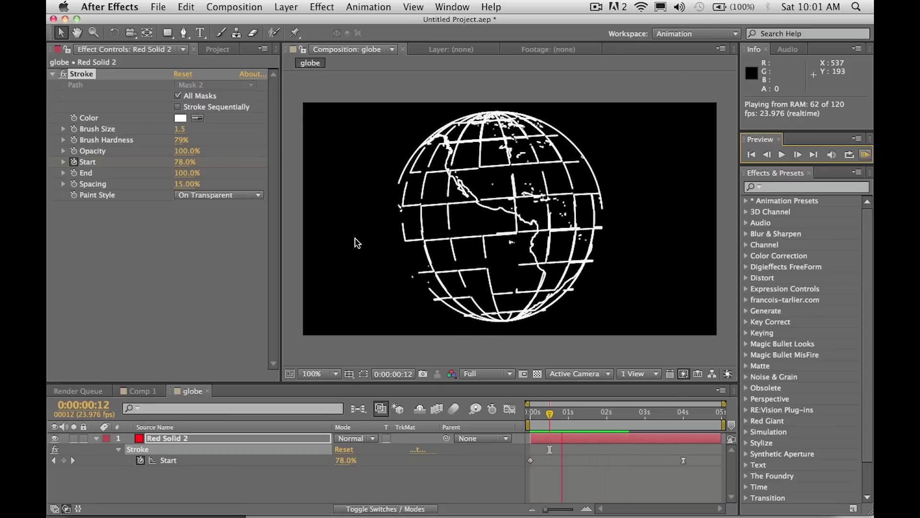
key("space")
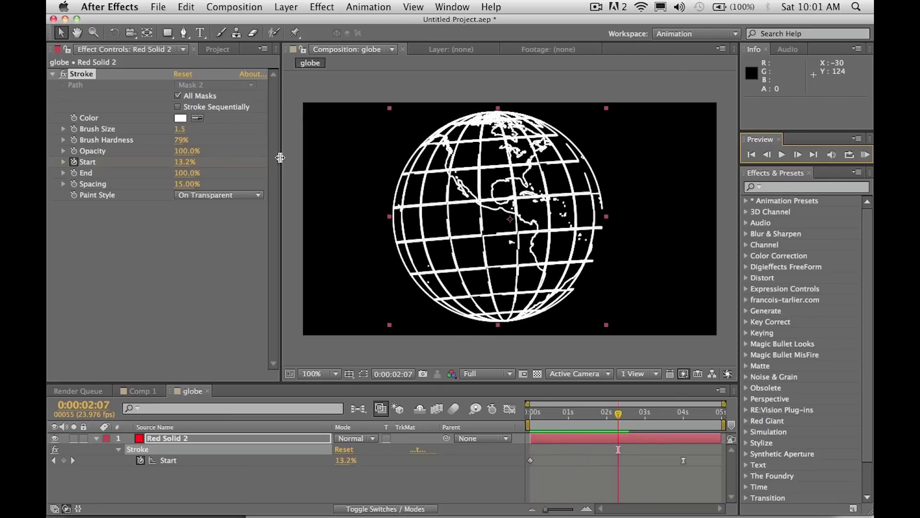
Create a new composition named 'face'
left_click(240, 7)
left_click(241, 22)
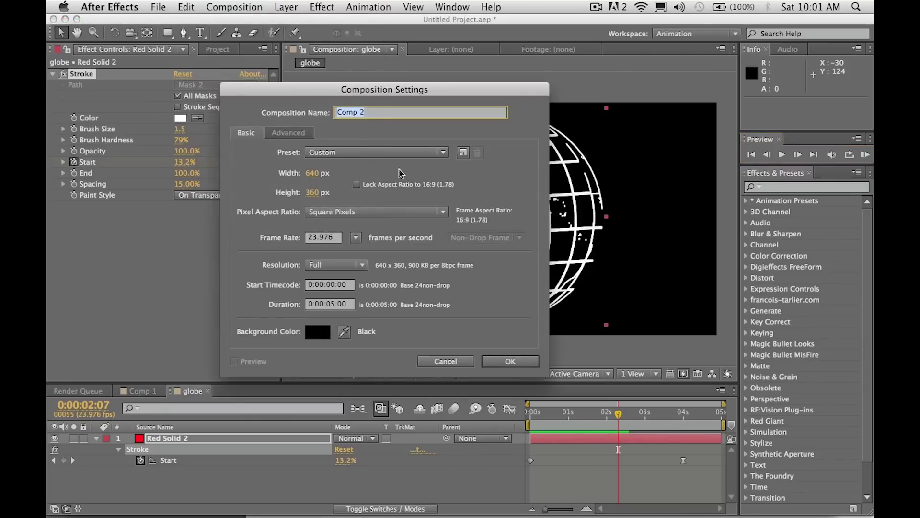
type("face")
key("Return")
View half face.jpg in the footage viewer, then build a new composition from it
left_click(191, 49)
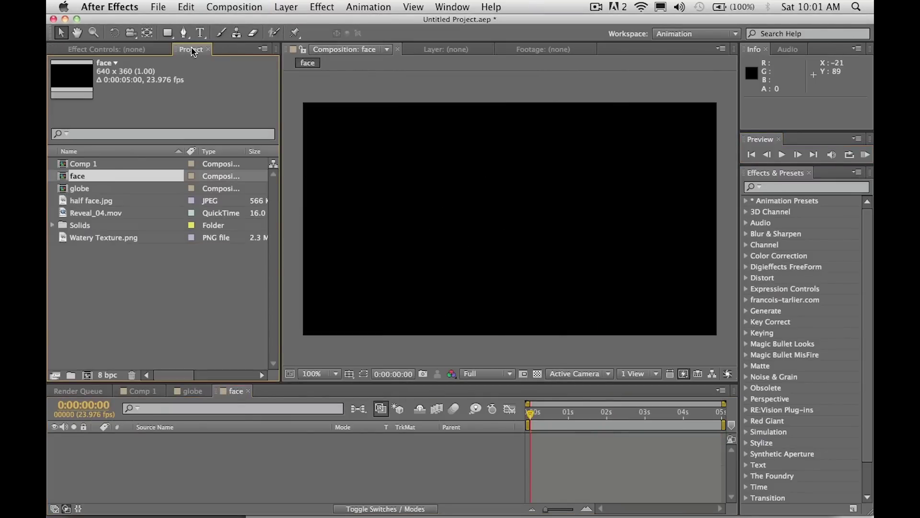
left_click(87, 203)
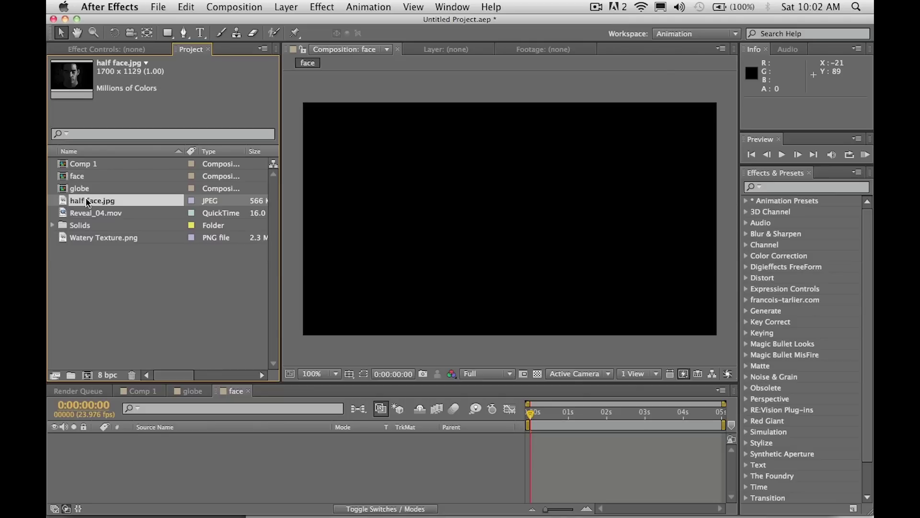
double_click(84, 201)
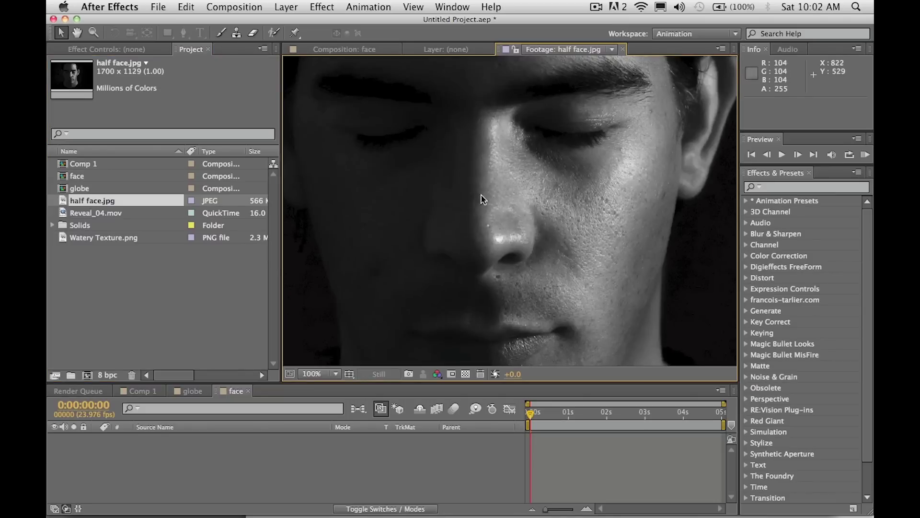
scroll(446, 221, "down", 2)
left_click_drag(441, 228, 460, 243)
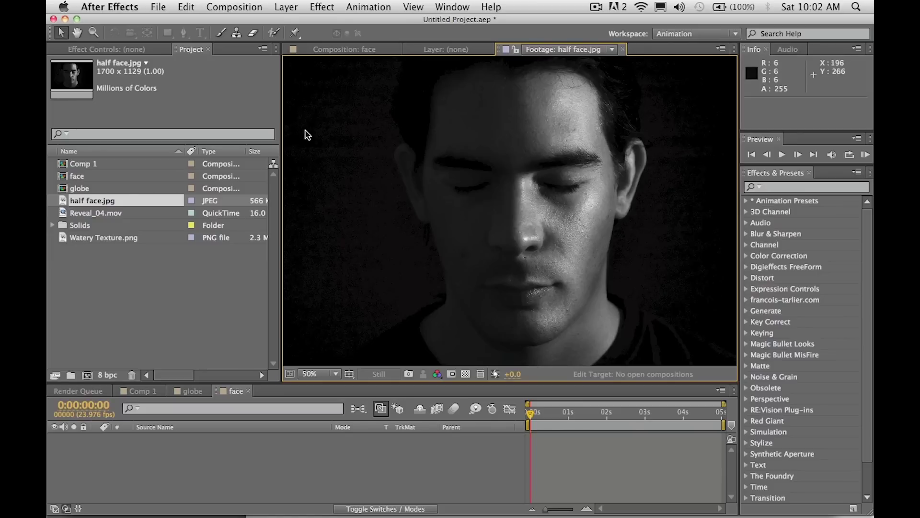
left_click_drag(64, 203, 87, 375)
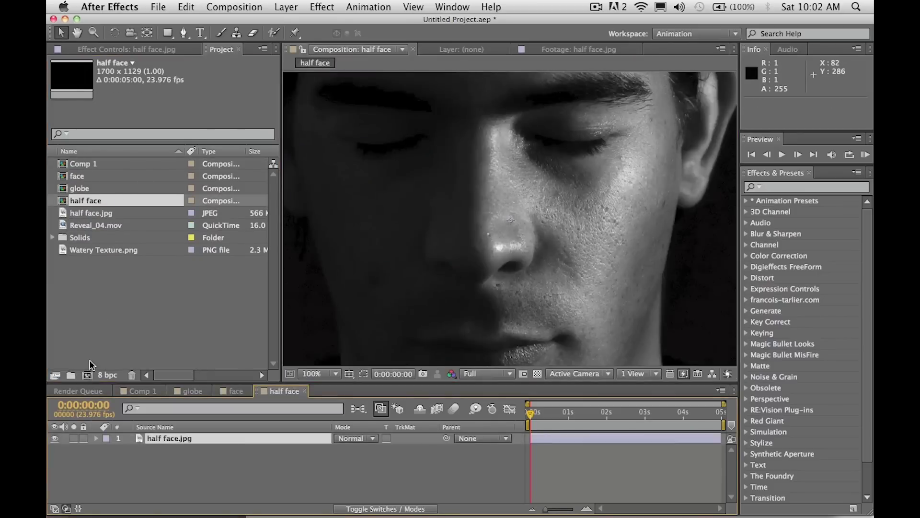
Nest the half face composition inside a new half face 2 composition
left_click(138, 305)
left_click(79, 199)
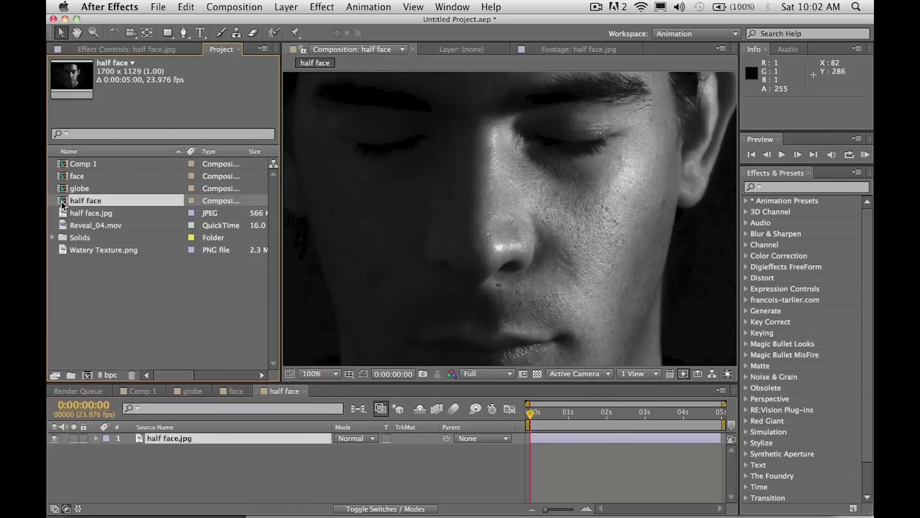
left_click_drag(62, 200, 88, 378)
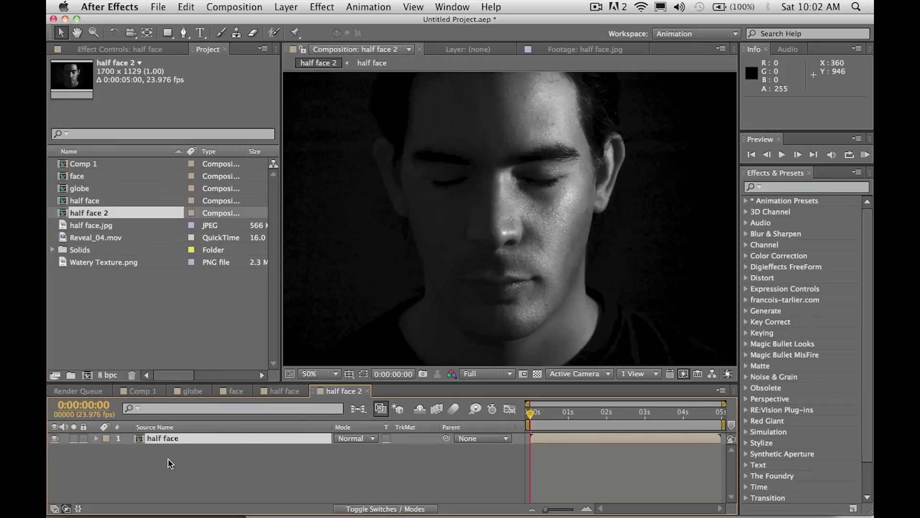
left_click(168, 463)
left_click(168, 442)
left_click_drag(176, 442, 519, 208)
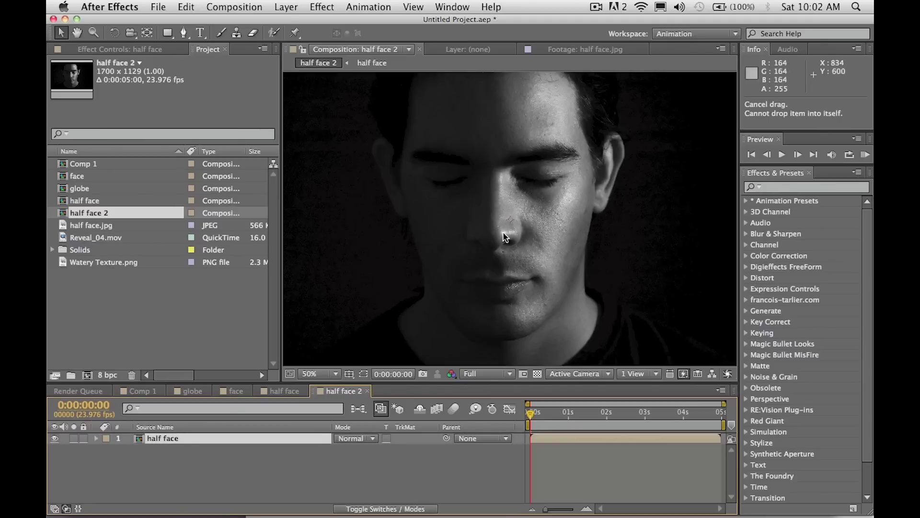
Duplicate the half face layer in half face 2
left_click(182, 442)
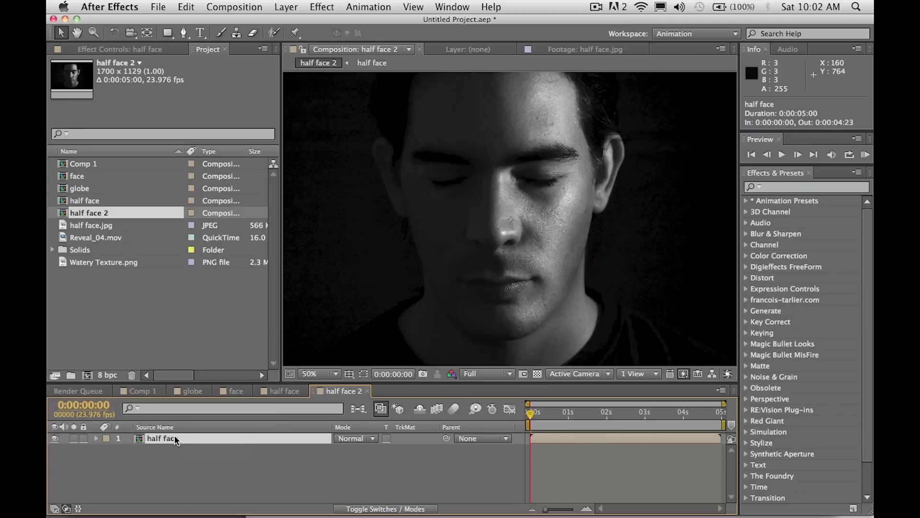
key("super+d")
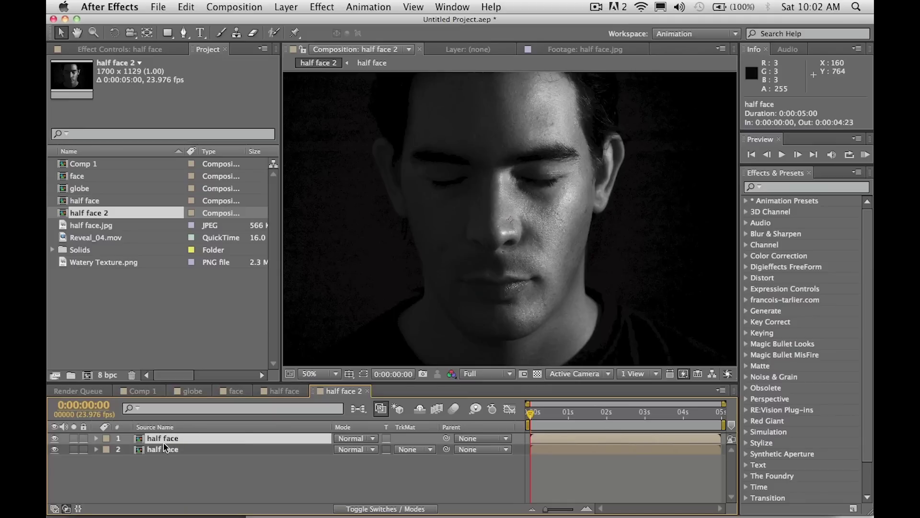
left_click(162, 446)
left_click(161, 438)
Apply Levels to the top half face layer with Input Black 16 and Input White 164
left_click(322, 6)
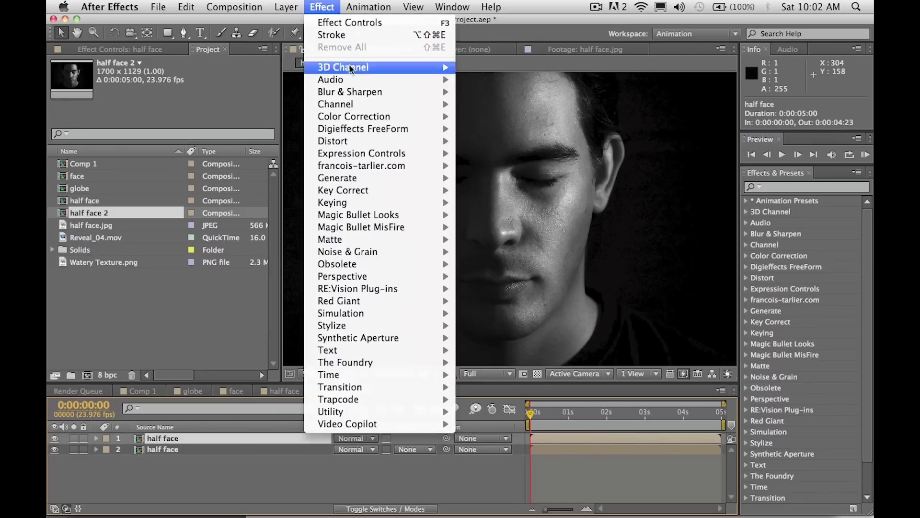
mouse_move(364, 116)
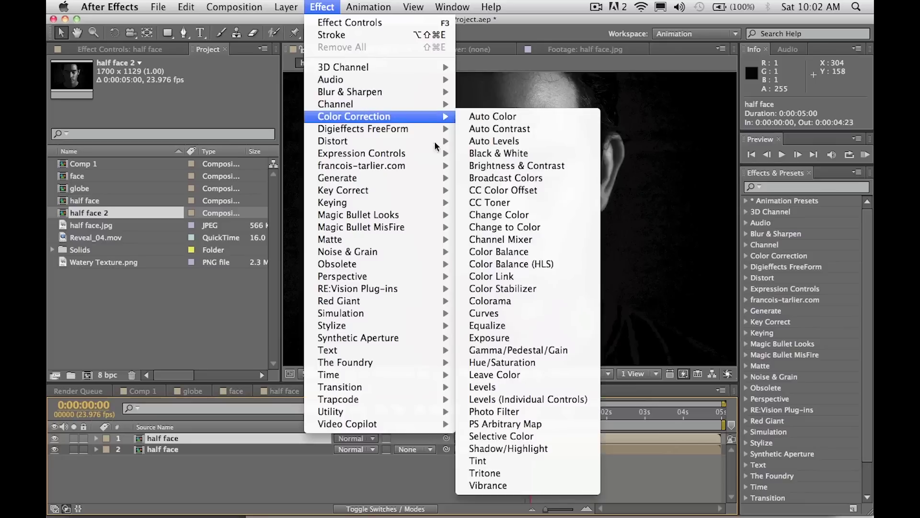
left_click(502, 387)
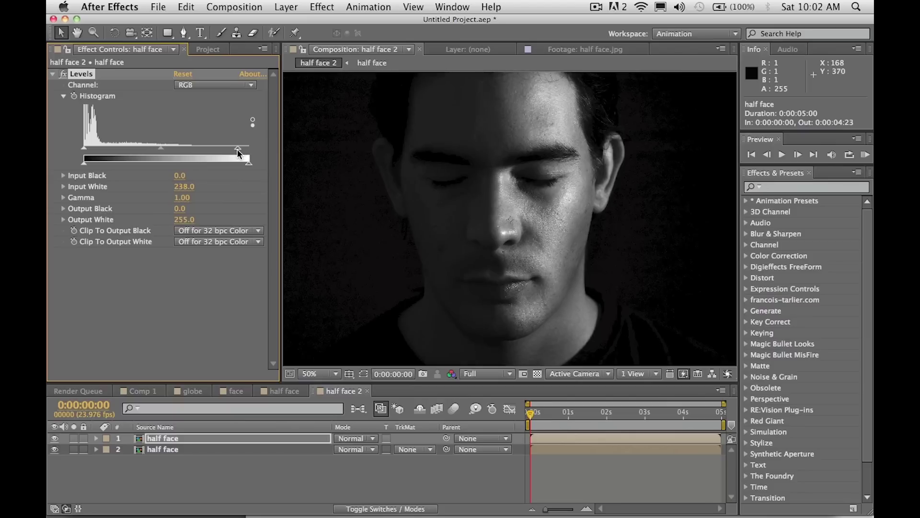
left_click_drag(237, 151, 230, 150)
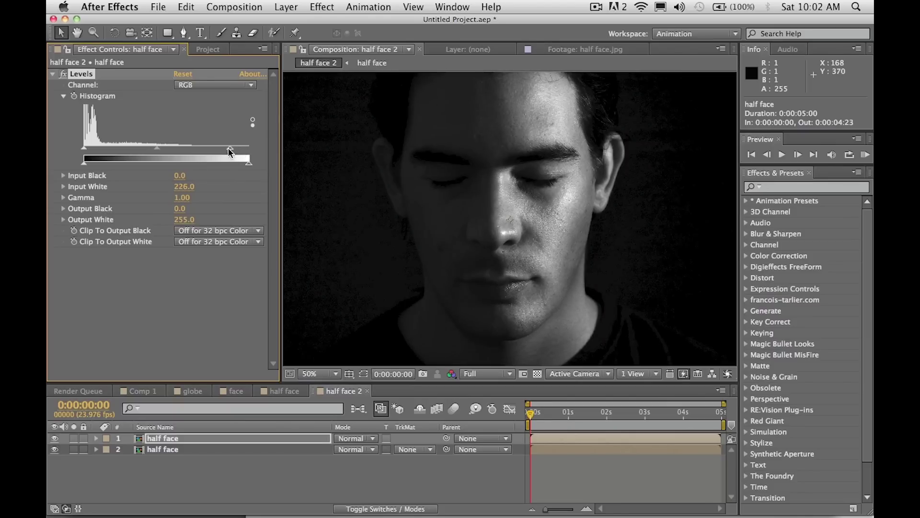
mouse_move(84, 147)
left_mouse_down()
mouse_move(120, 151)
mouse_move(94, 150)
left_mouse_up()
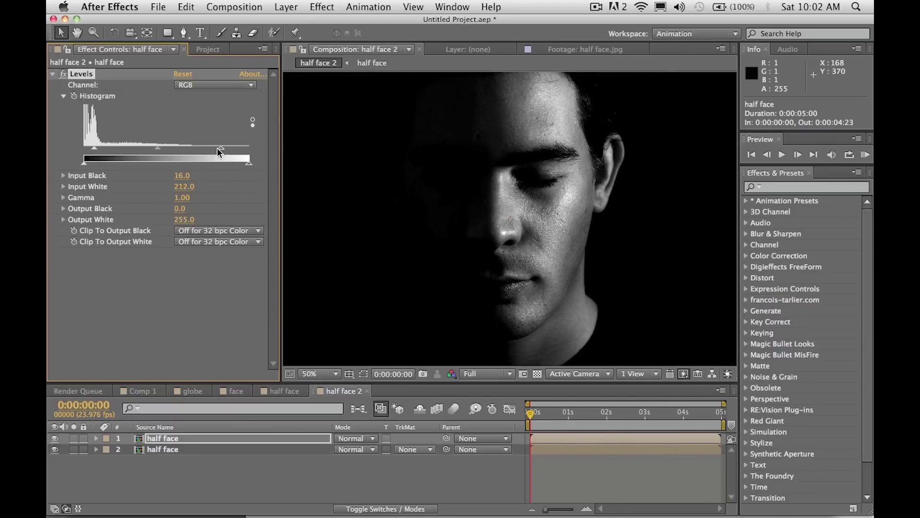
left_click_drag(218, 151, 191, 154)
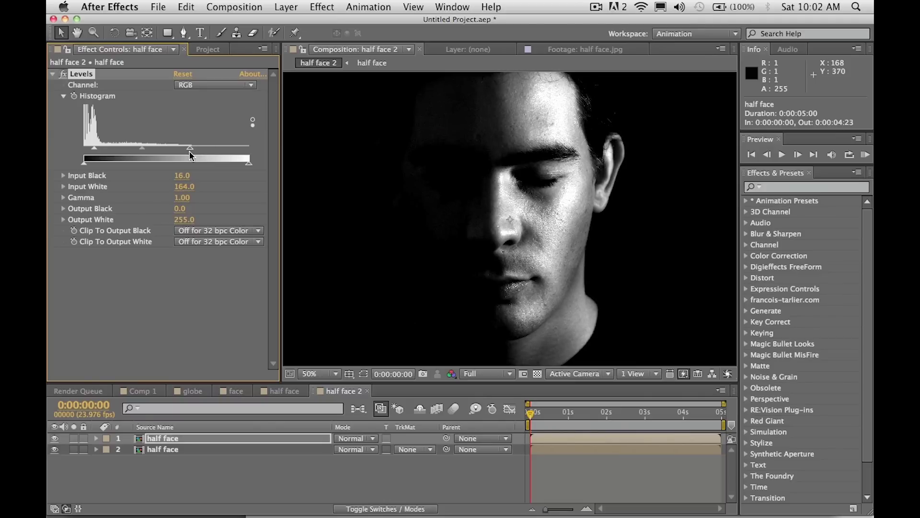
Toggle the Levels effect off and on to compare before and after
left_click(64, 75)
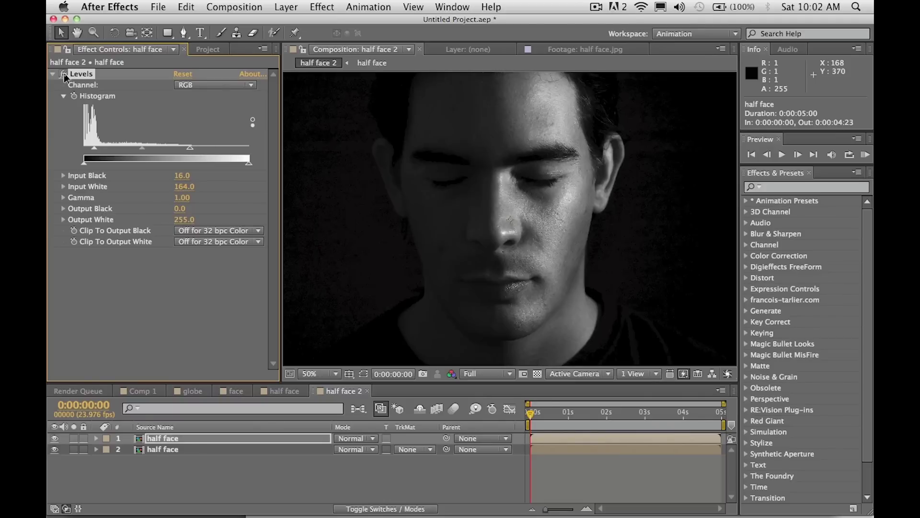
left_click(64, 75)
left_click(63, 75)
left_click(63, 75)
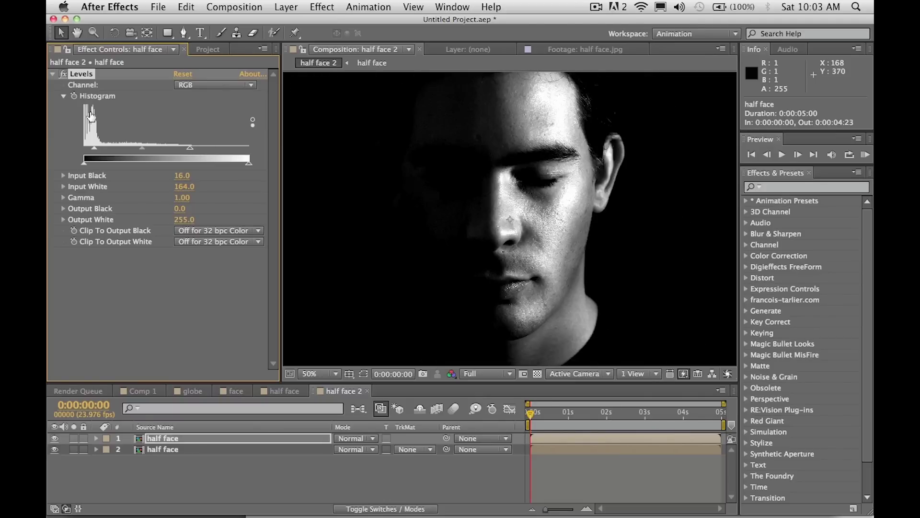
left_click(181, 440)
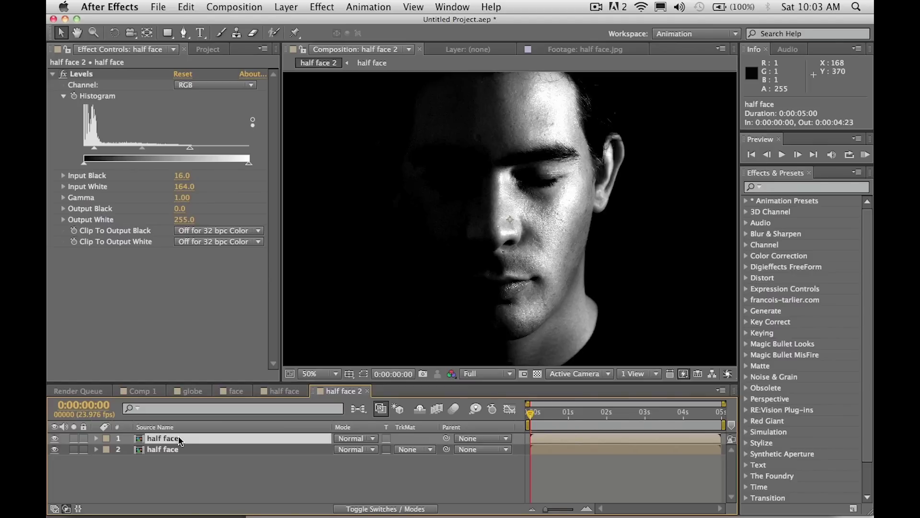
Pre-compose the top half face layer into half face Comp 1, moving all attributes
key("super+shift+c")
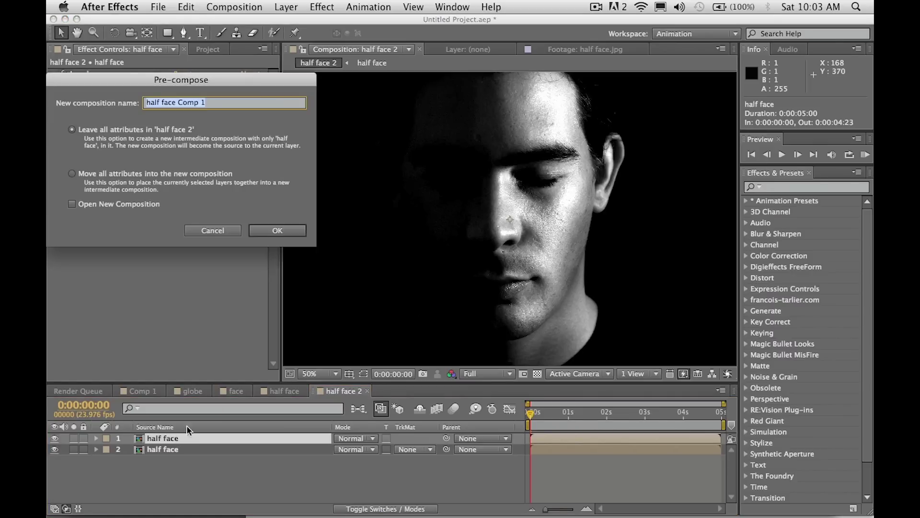
left_click(152, 174)
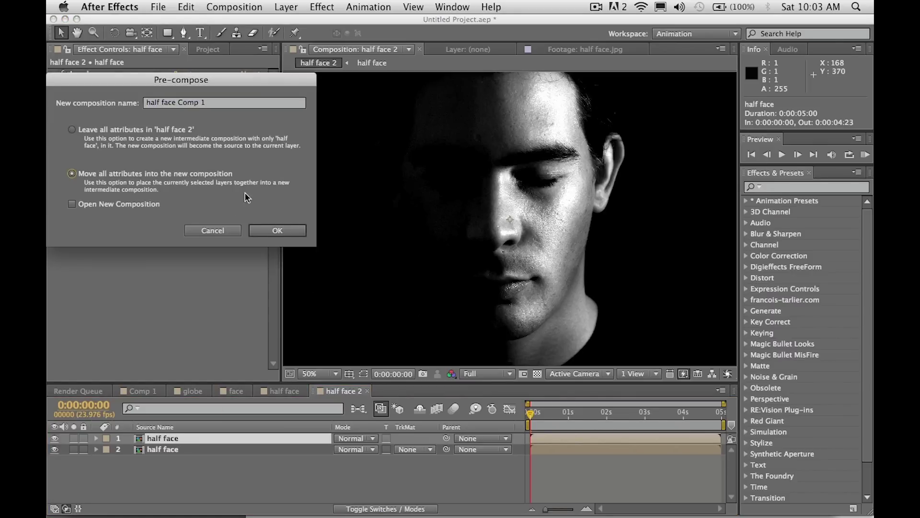
left_click(275, 232)
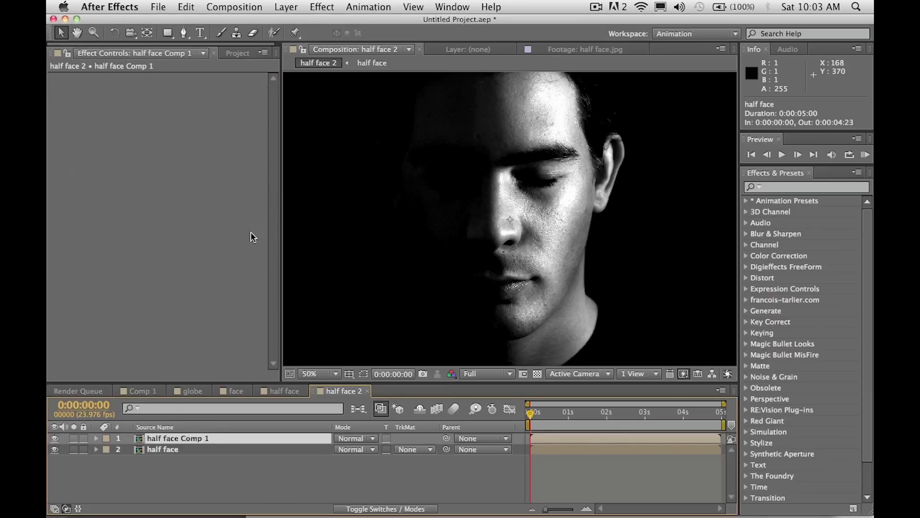
left_click(163, 448)
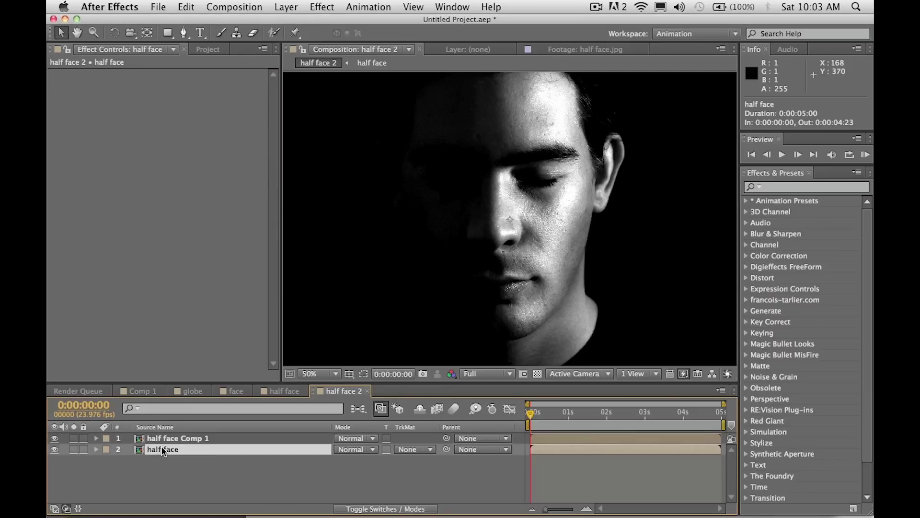
left_click(165, 438)
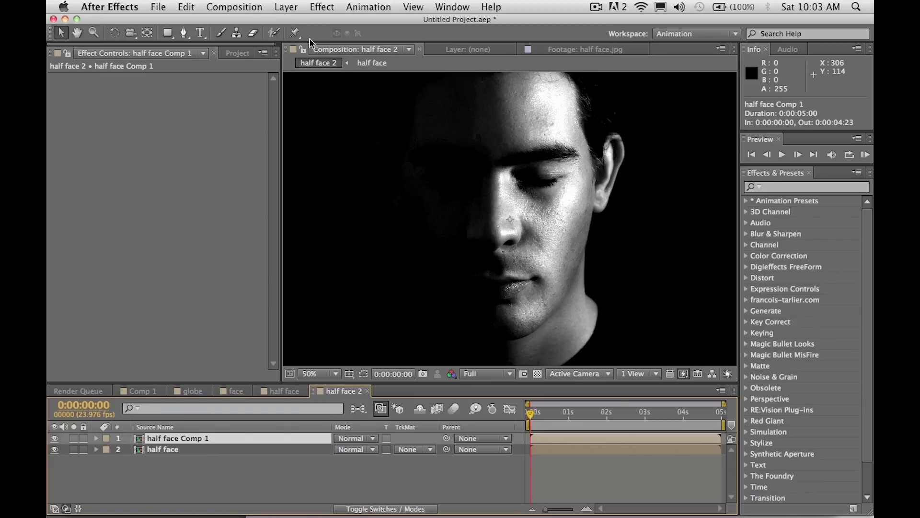
left_click(178, 449)
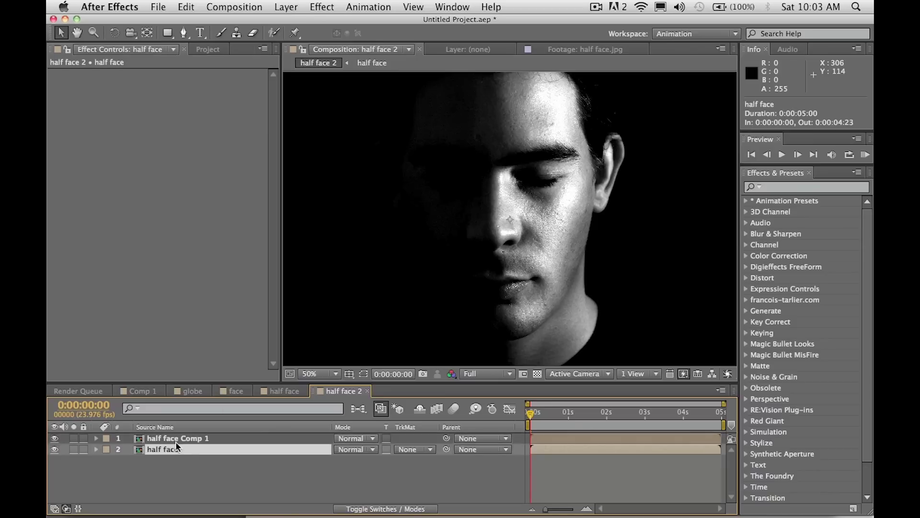
left_click(175, 440)
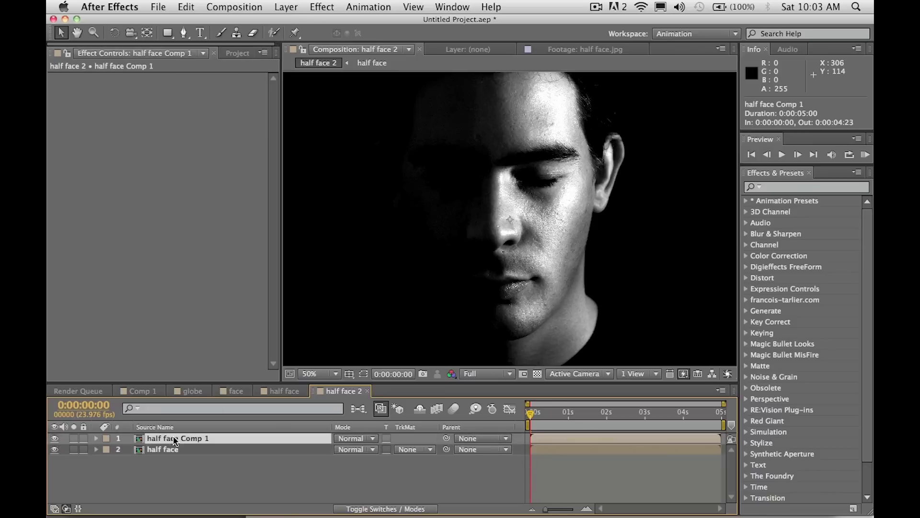
left_click(300, 7)
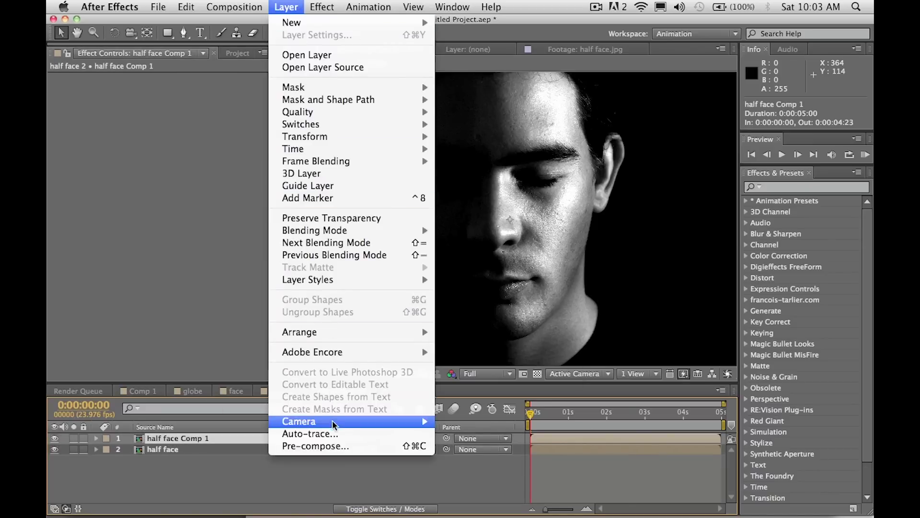
left_click(328, 433)
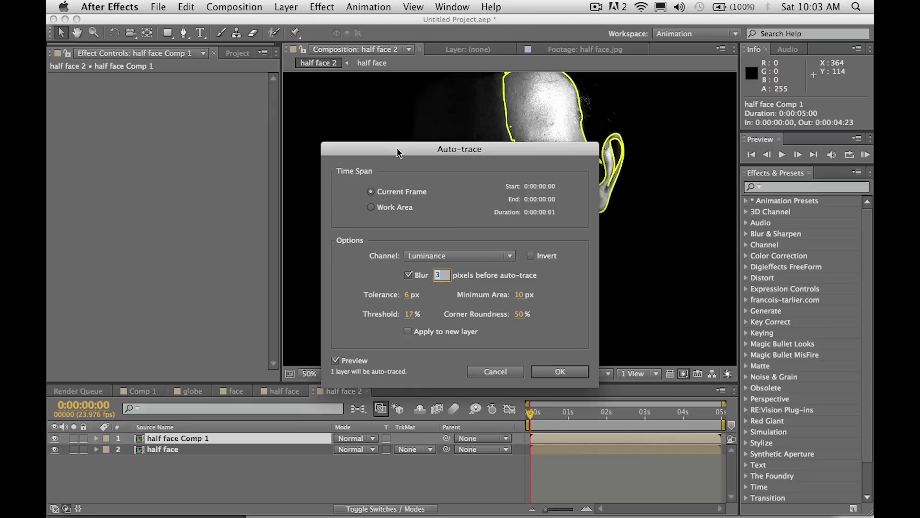
mouse_move(397, 148)
left_mouse_down()
mouse_move(294, 141)
mouse_move(226, 123)
left_mouse_up()
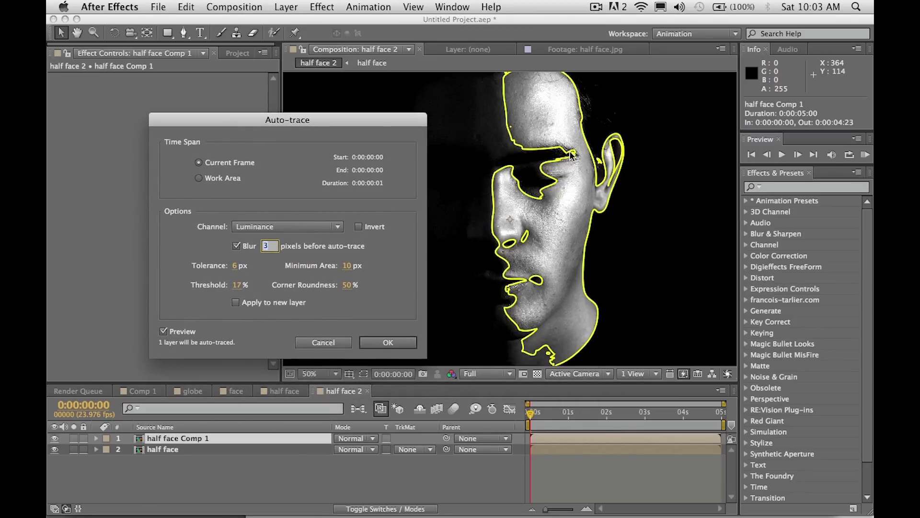
left_click(288, 227)
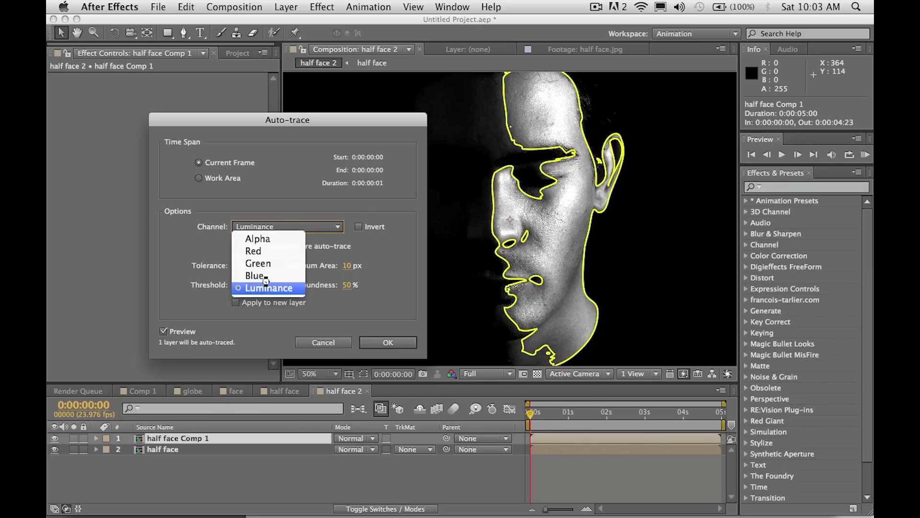
left_click(257, 238)
left_click(257, 224)
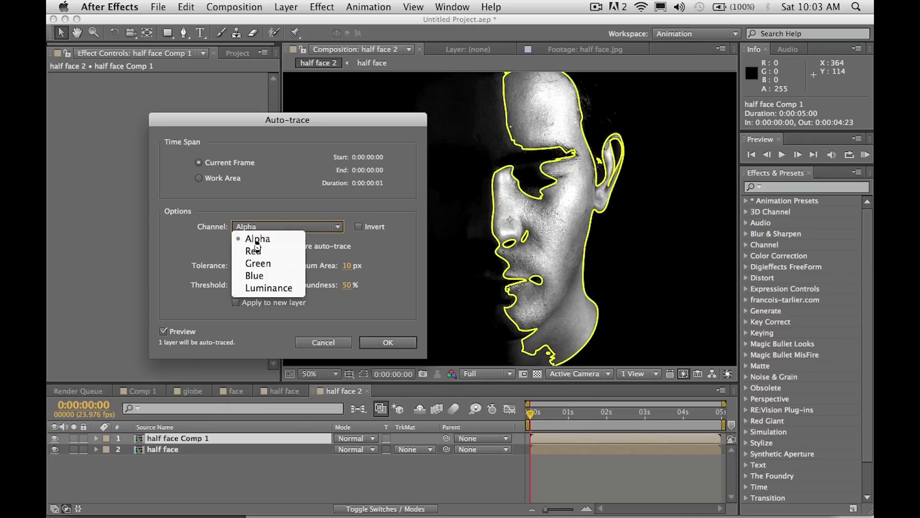
left_click(259, 289)
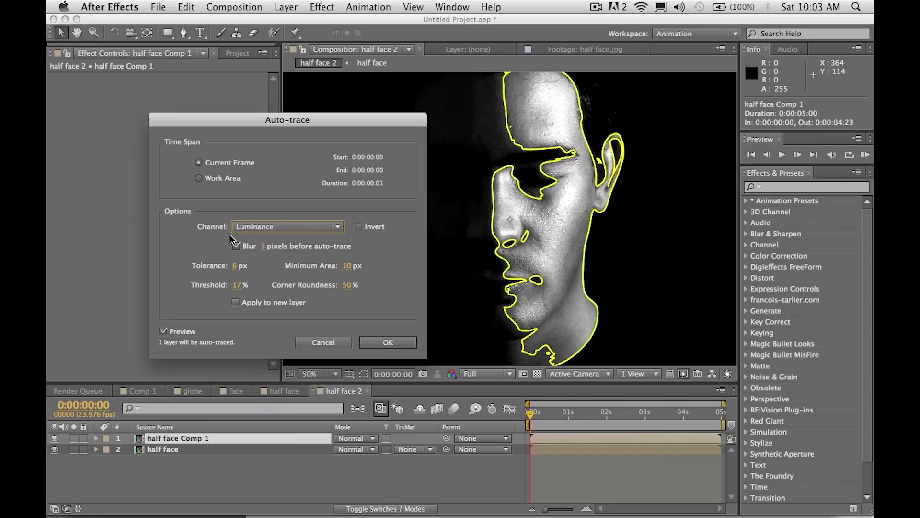
left_click(236, 246)
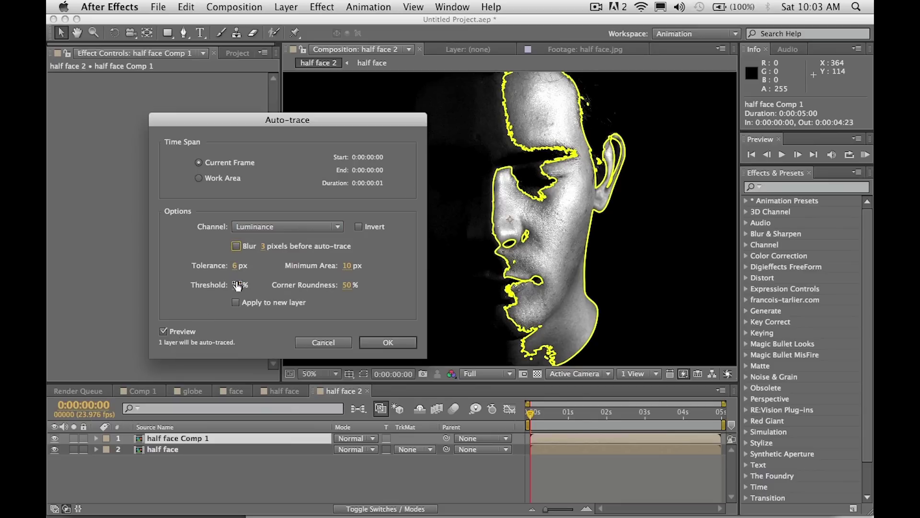
left_click(236, 267)
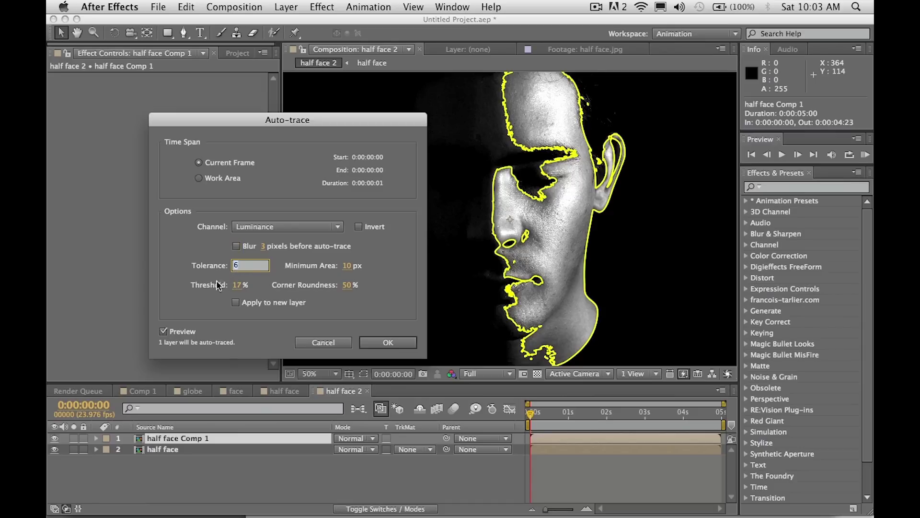
mouse_move(236, 284)
left_mouse_down()
mouse_move(211, 284)
mouse_move(253, 286)
left_mouse_up()
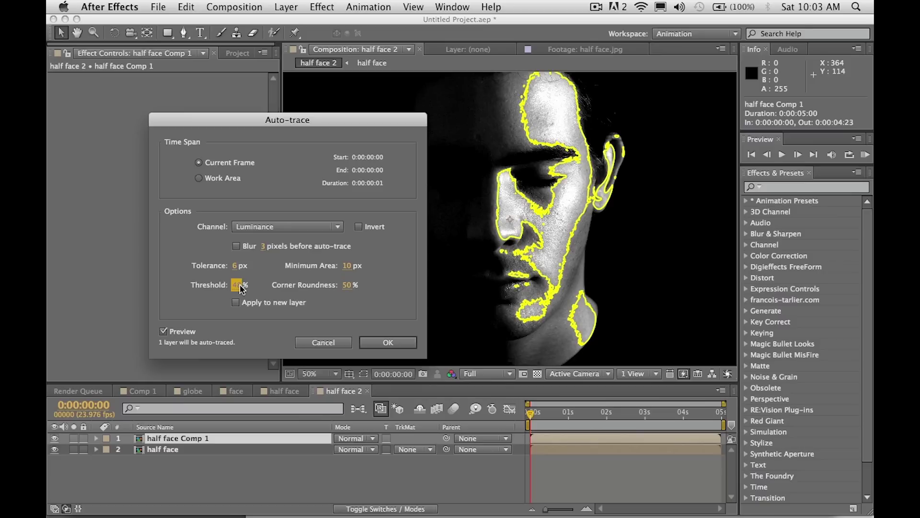
left_click_drag(240, 288, 246, 288)
mouse_move(238, 287)
left_mouse_down()
mouse_move(254, 282)
mouse_move(239, 287)
left_mouse_up()
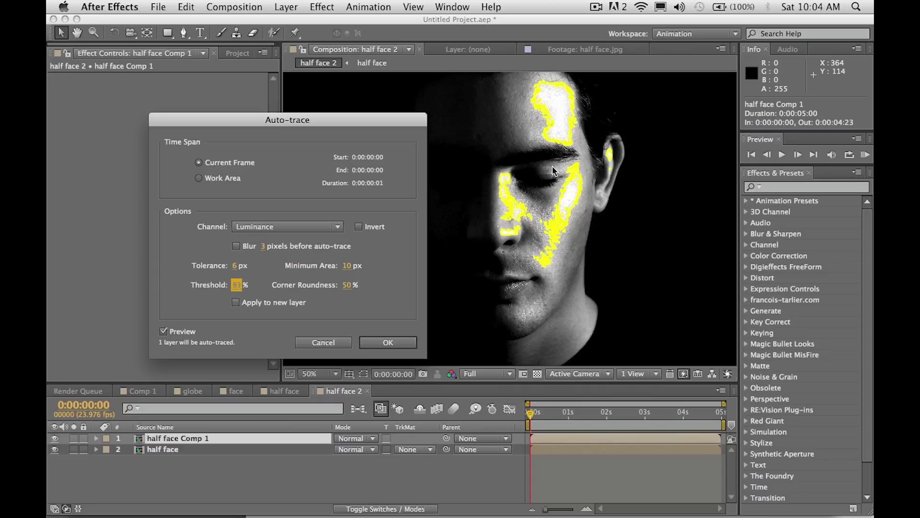
left_click_drag(239, 286, 210, 287)
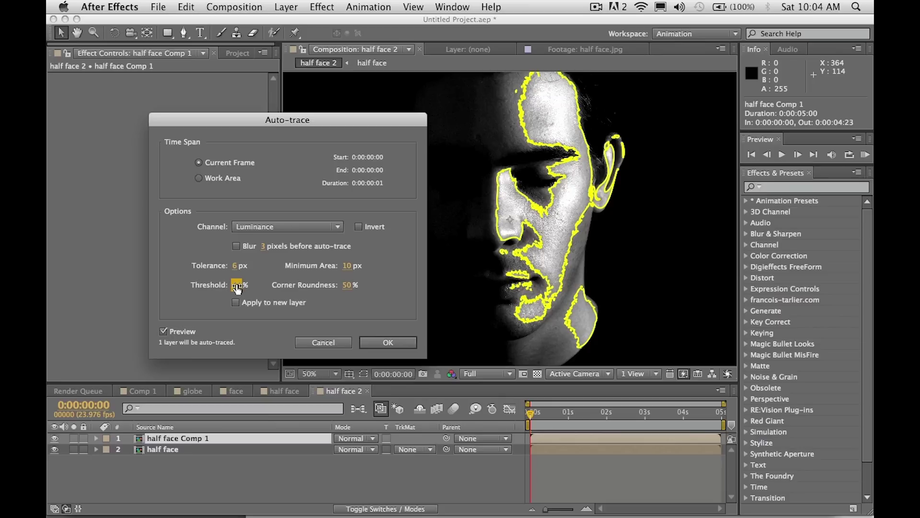
left_click_drag(237, 288, 225, 285)
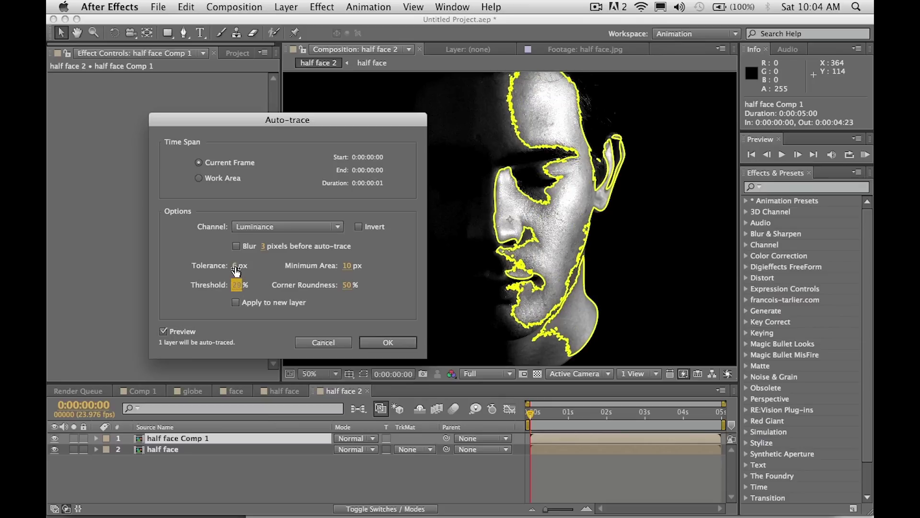
left_click(235, 267)
key("Return")
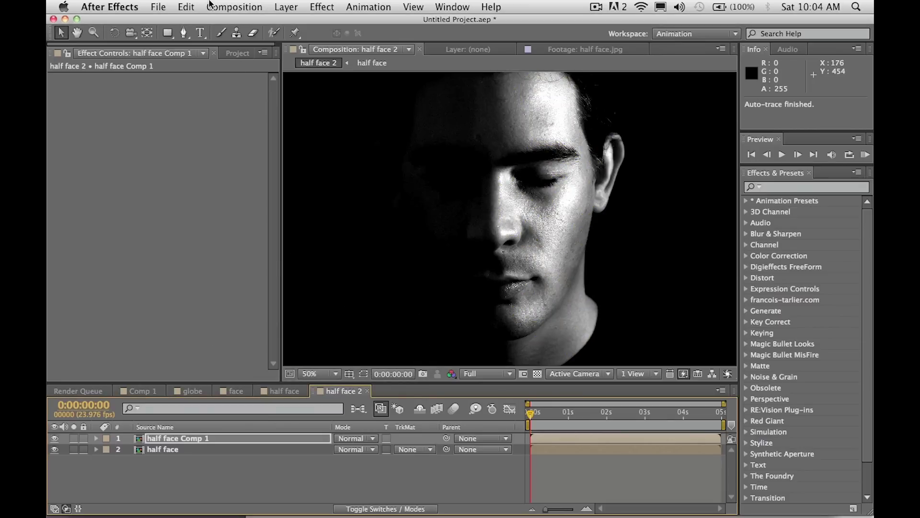
key("super+z")
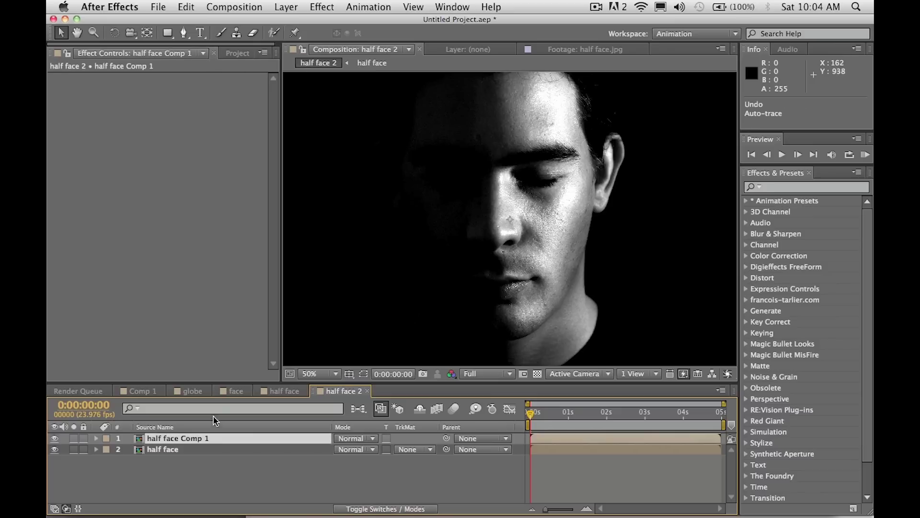
left_click(286, 7)
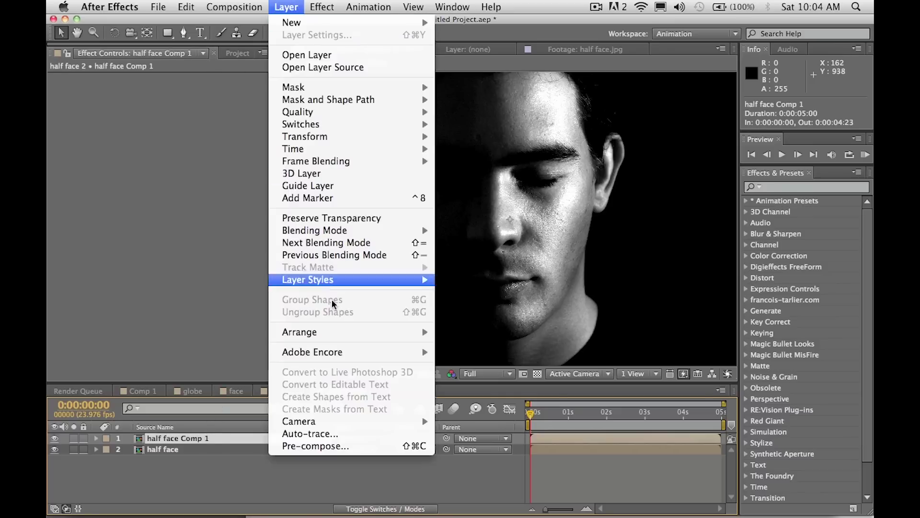
Start Auto-trace on the half face Comp 1 layer and set Tolerance to 4 px
left_click(314, 434)
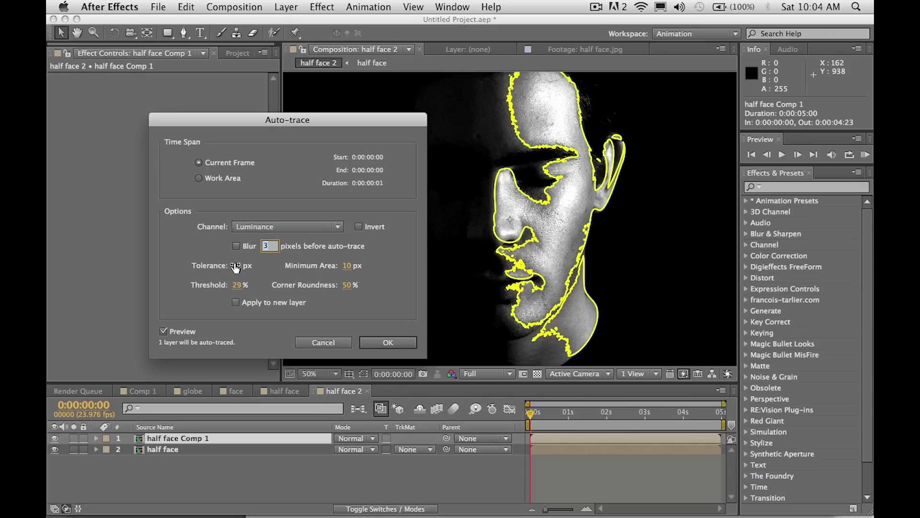
left_click(236, 246)
left_click_drag(237, 266, 213, 264)
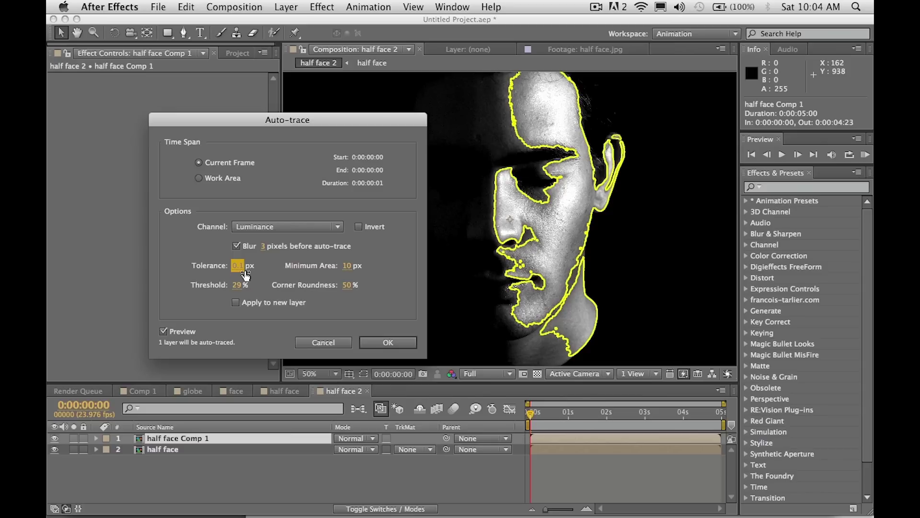
type("4")
left_click(237, 247)
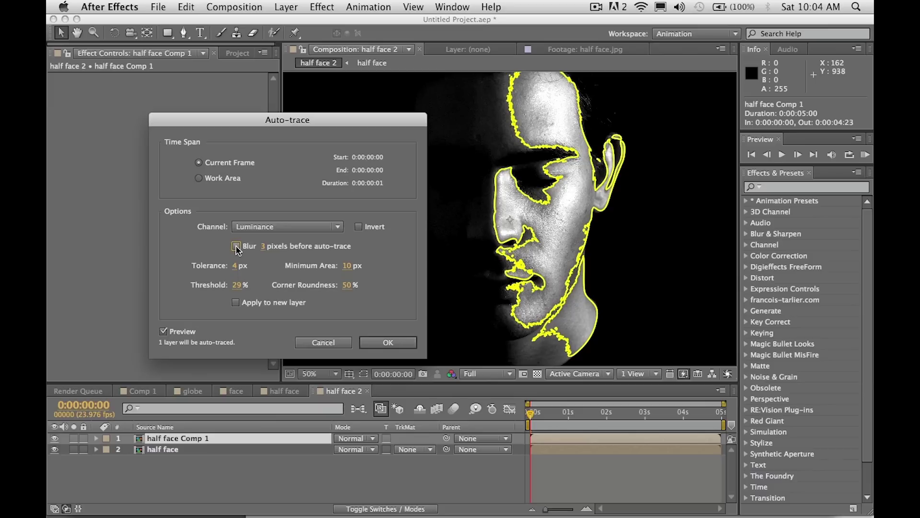
Enable a 5-pixel pre-trace blur, apply the trace to a new layer, and run it
left_click(237, 247)
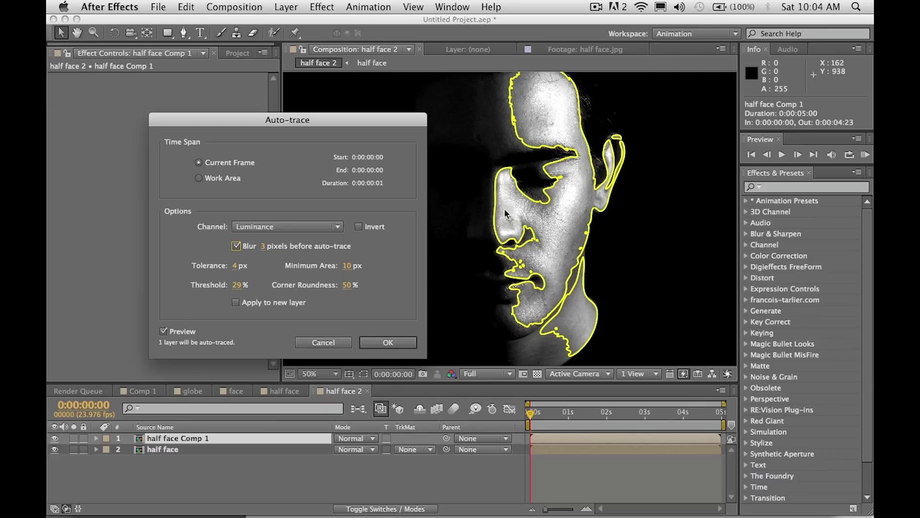
left_click(237, 247)
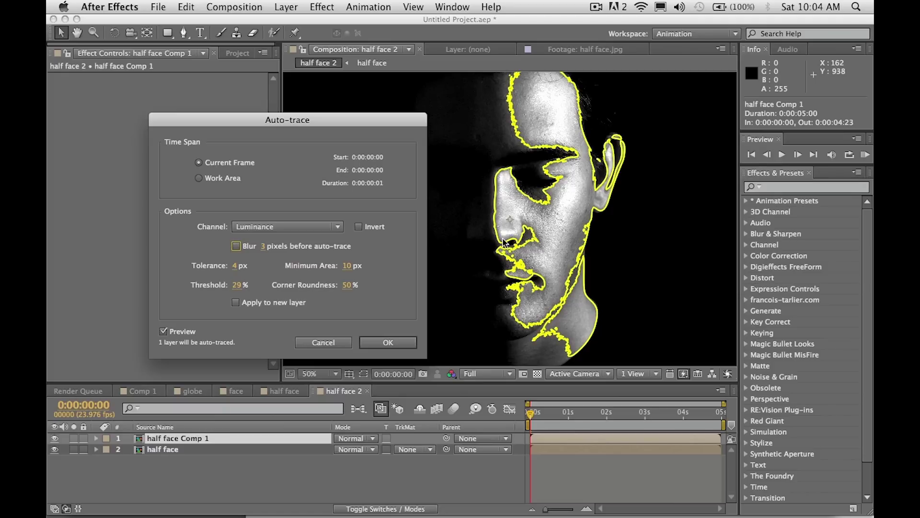
left_click(236, 246)
left_click(264, 246)
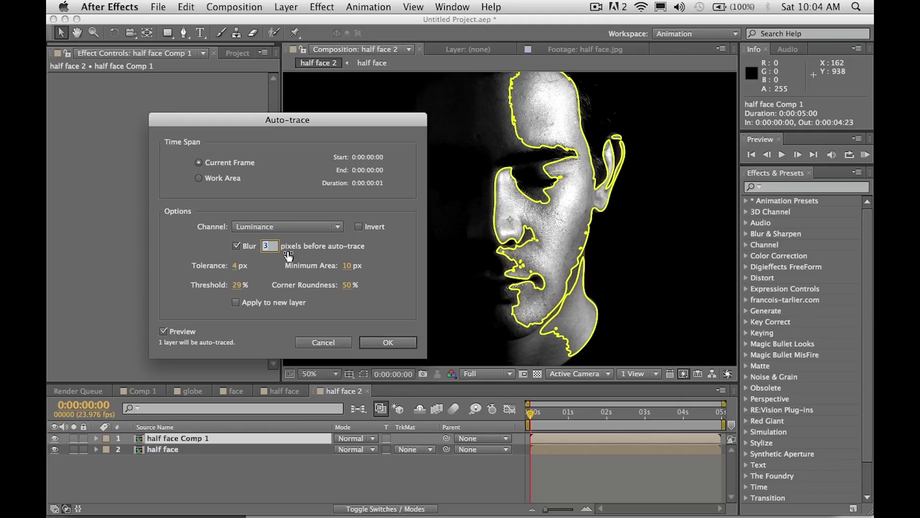
type("5")
key("Return")
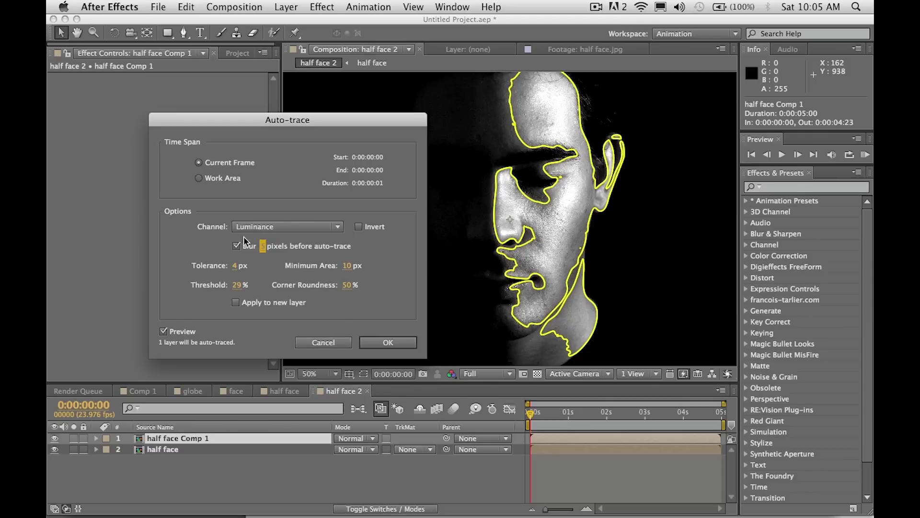
left_click(262, 305)
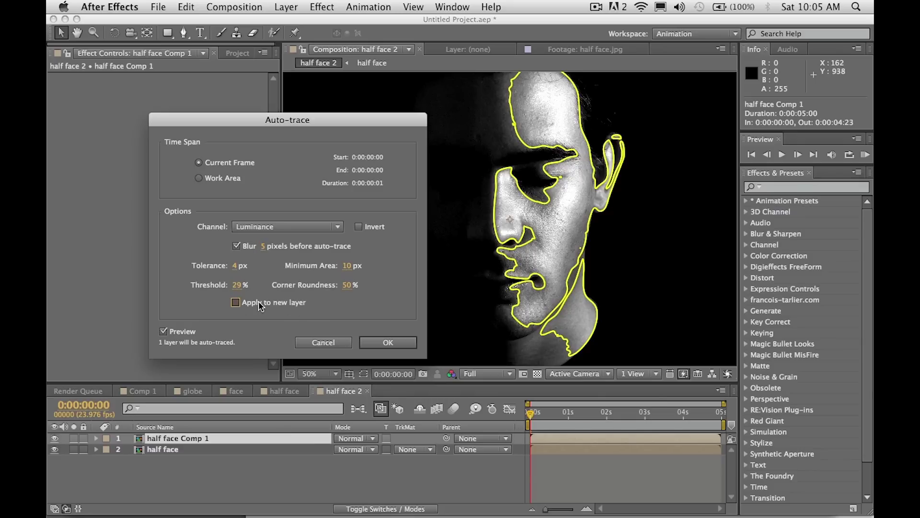
left_click(382, 344)
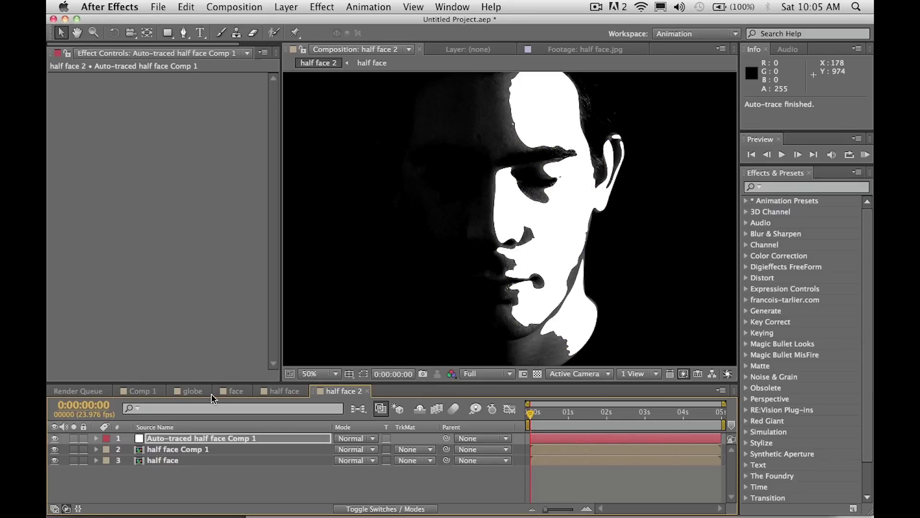
Turn on mask path visibility to show the Auto-traced layer's outlines
left_click(182, 441)
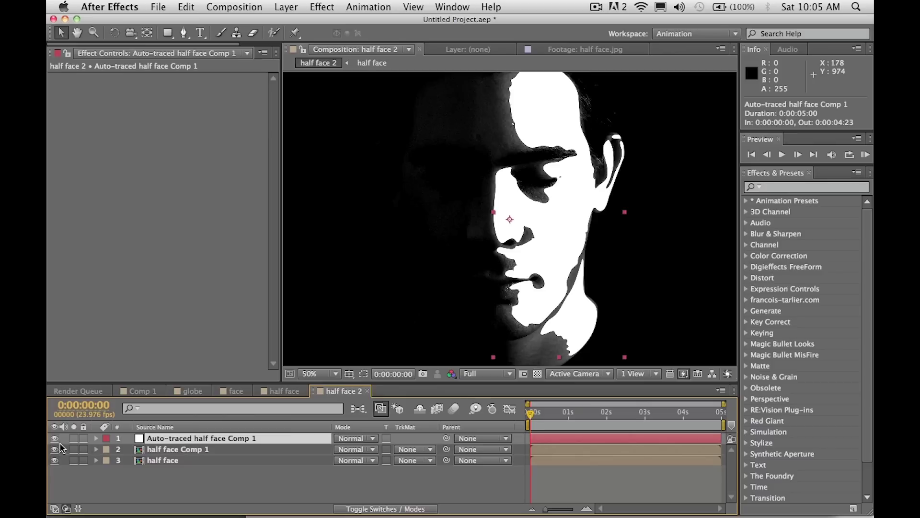
left_click(363, 375)
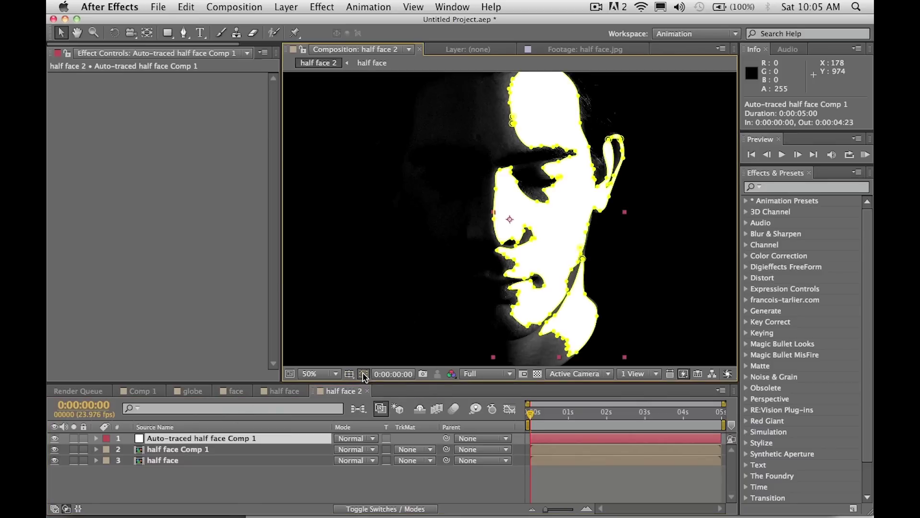
left_click(322, 498)
left_click(196, 440)
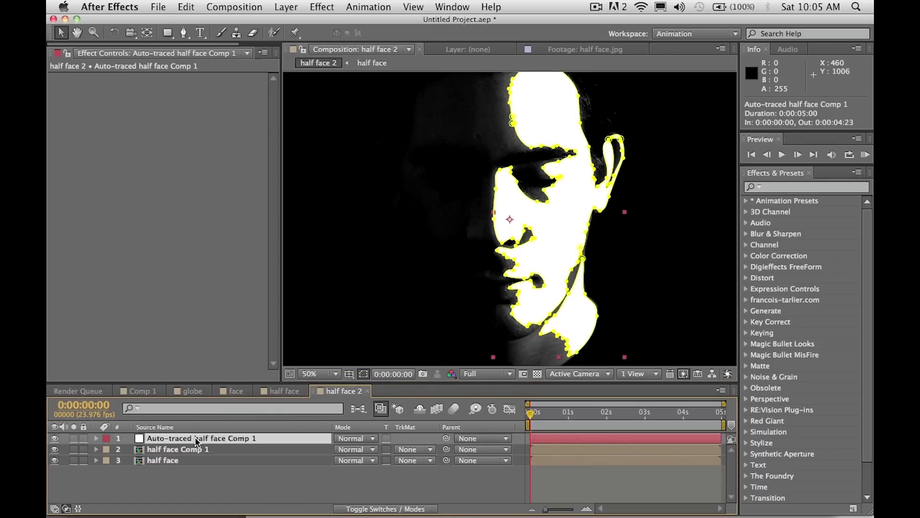
left_click(247, 475)
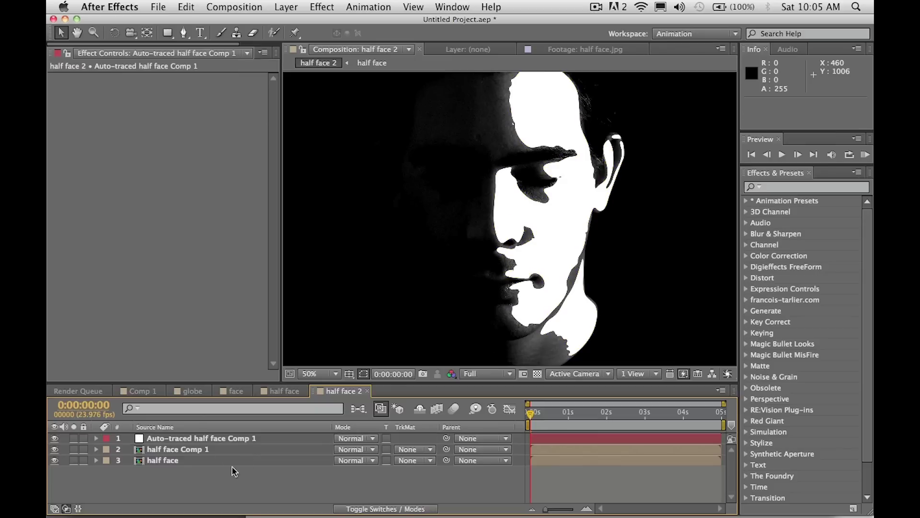
Hide half face Comp 1, show the original photo, and reselect the traced layer
left_click(55, 449)
left_click(177, 439)
left_click(55, 460)
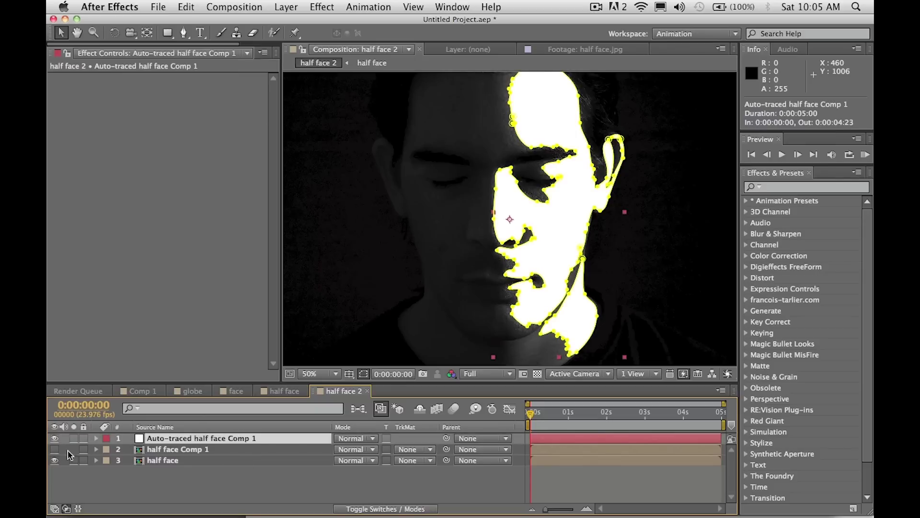
left_click(170, 476)
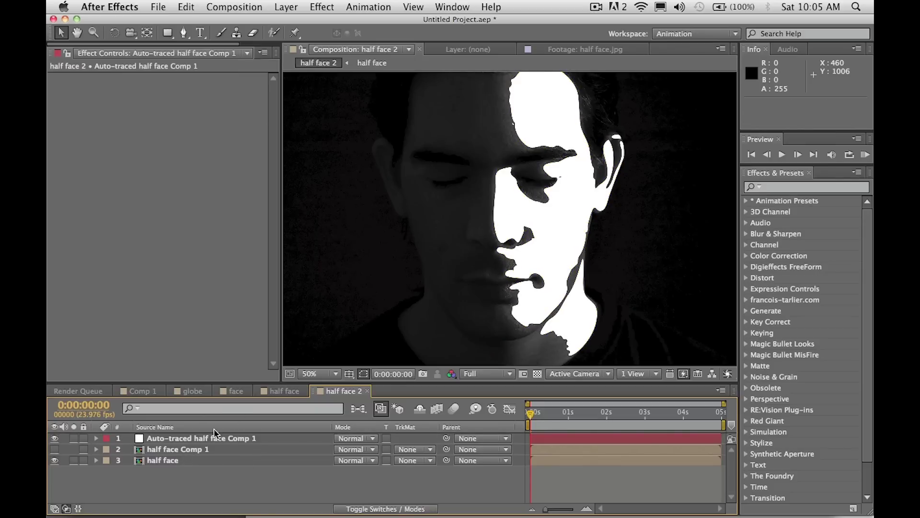
left_click(193, 439)
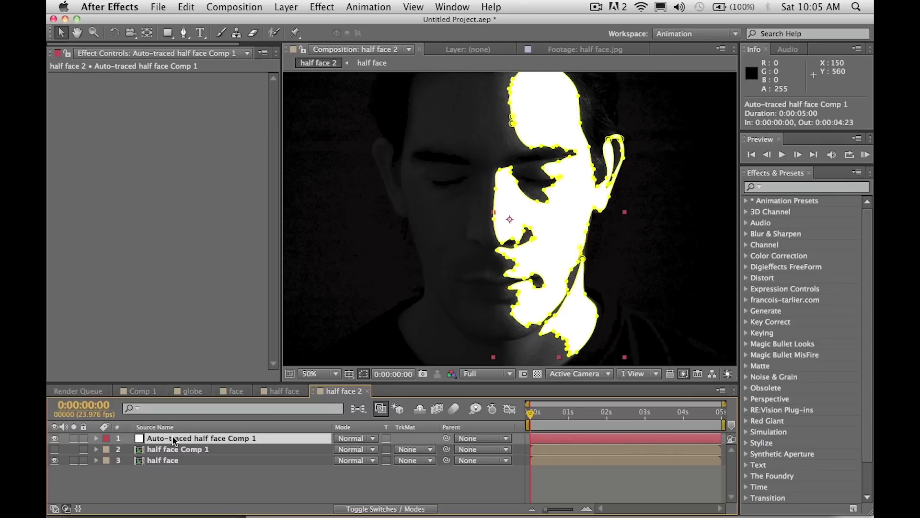
Add a white Stroke with keyframed Start to the traced masks and preview the draw-on
key("super+alt+shift+e")
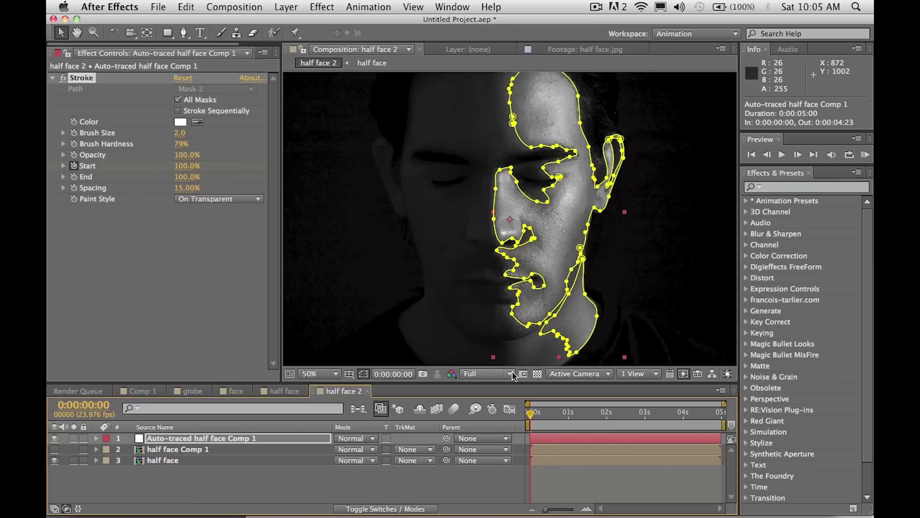
key("u")
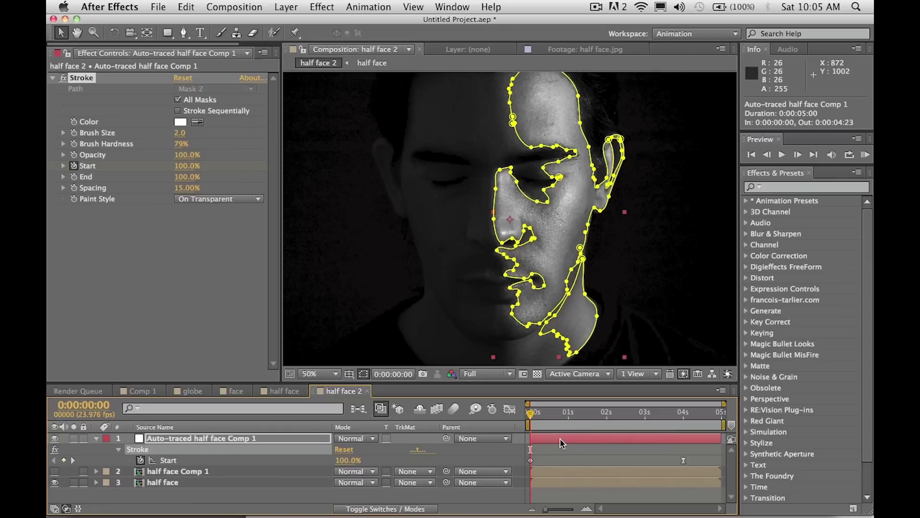
left_click(560, 445)
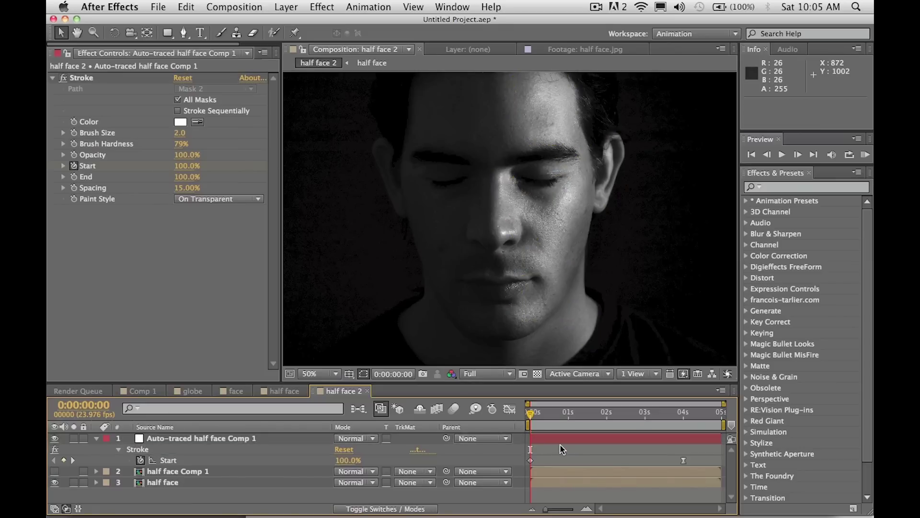
left_click(866, 155)
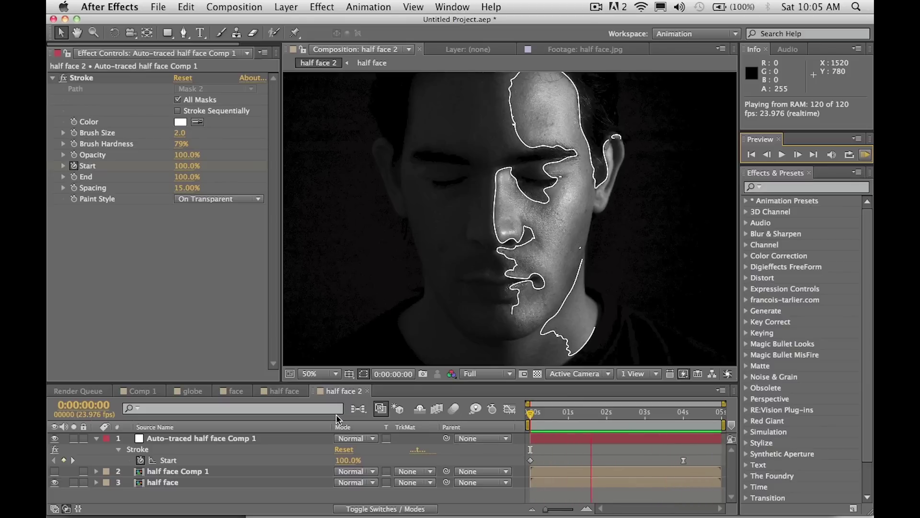
key("space")
Create a new composition named 'text'
left_click(235, 7)
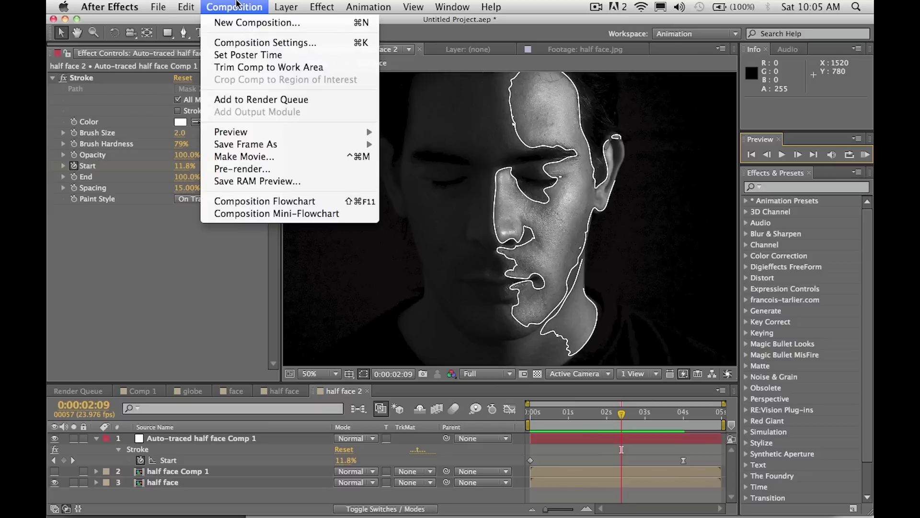
left_click(245, 23)
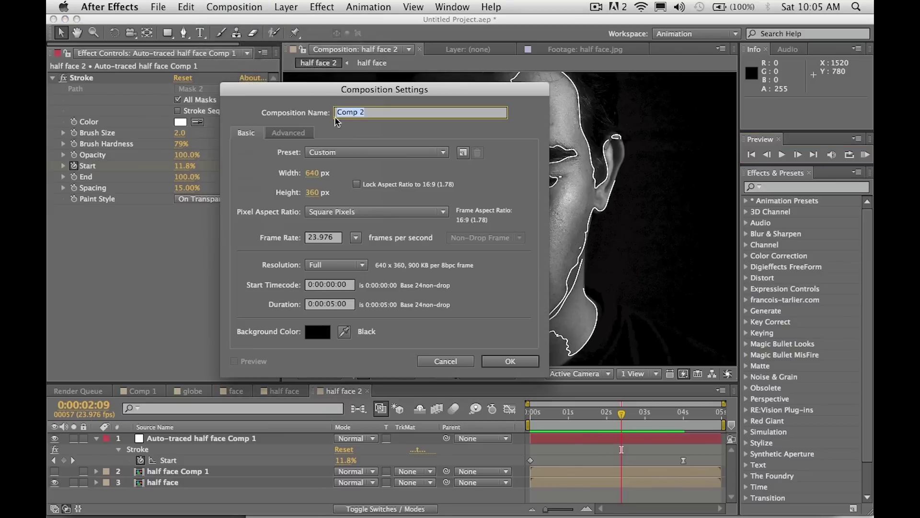
type("text")
key("Return")
key("period")
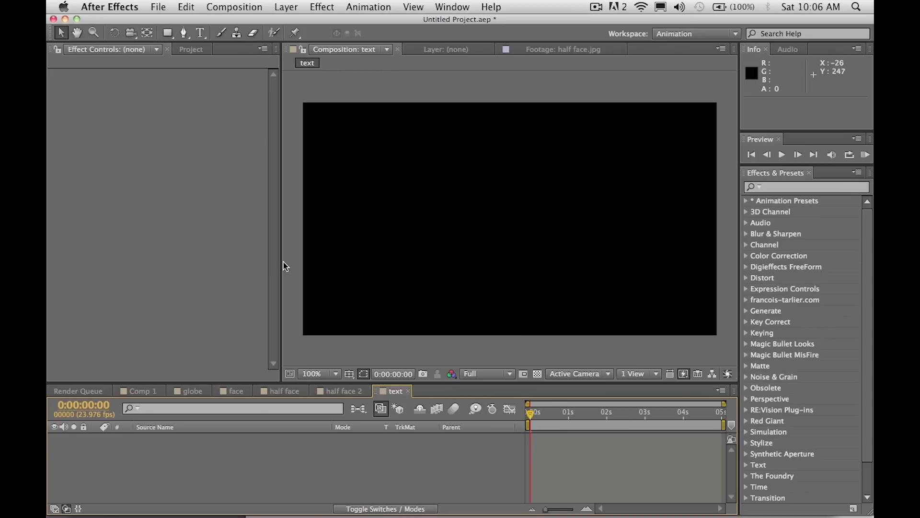
left_click_drag(281, 265, 238, 263)
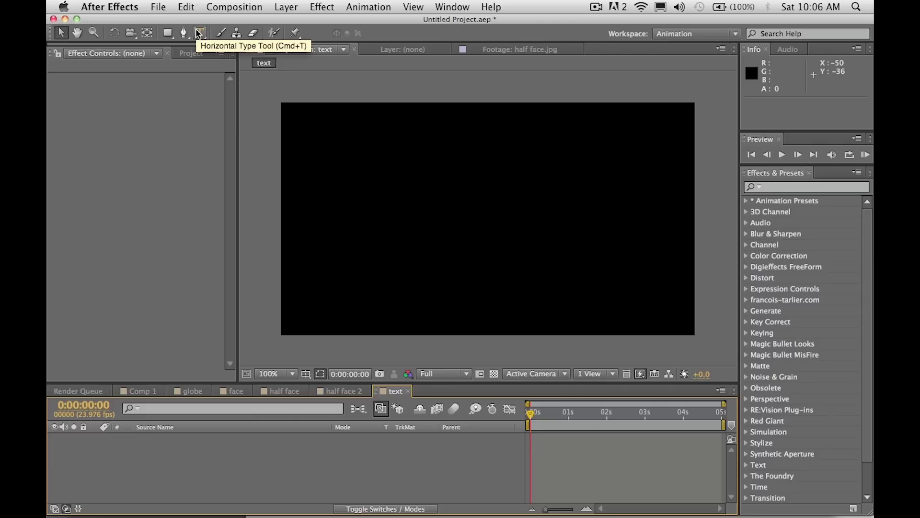
Add a 'DAN STEVERS' text layer, enlarge it and centre it in the frame
left_click(199, 33)
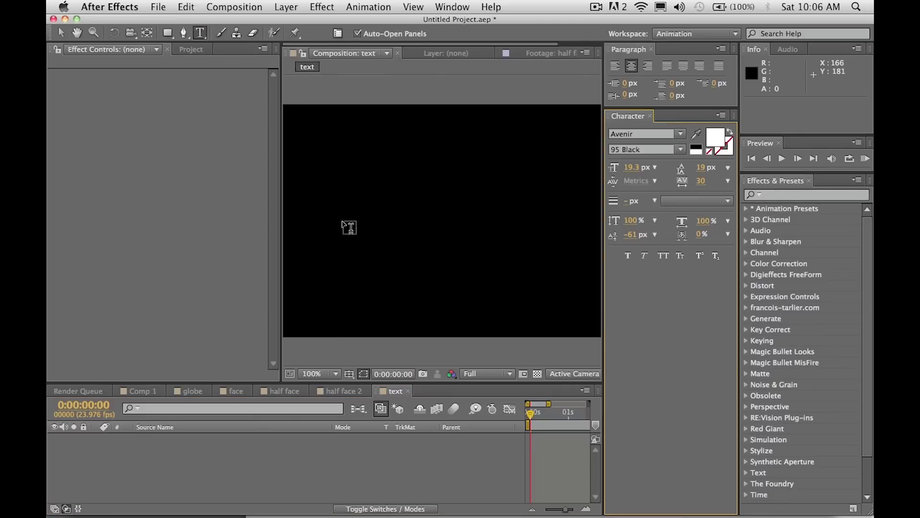
left_click(343, 259)
type("DAN STEVERS")
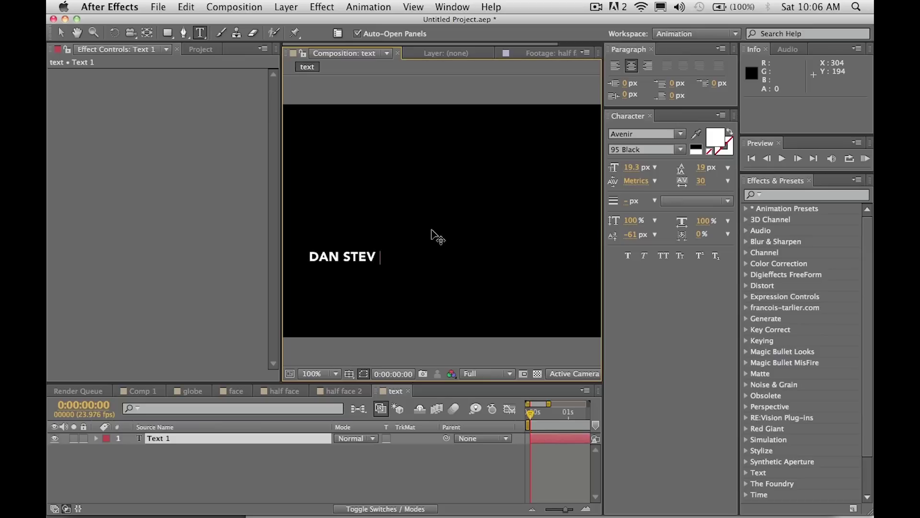
left_click(60, 33)
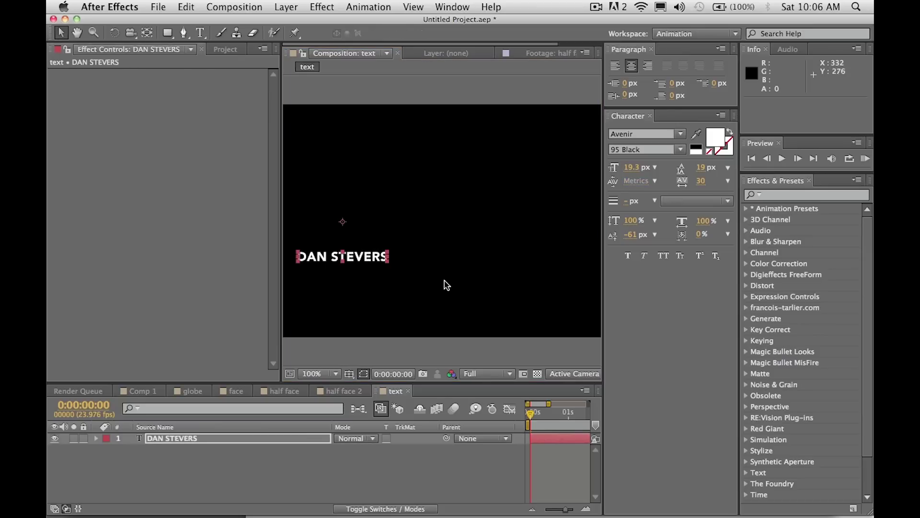
left_click_drag(389, 259, 559, 333)
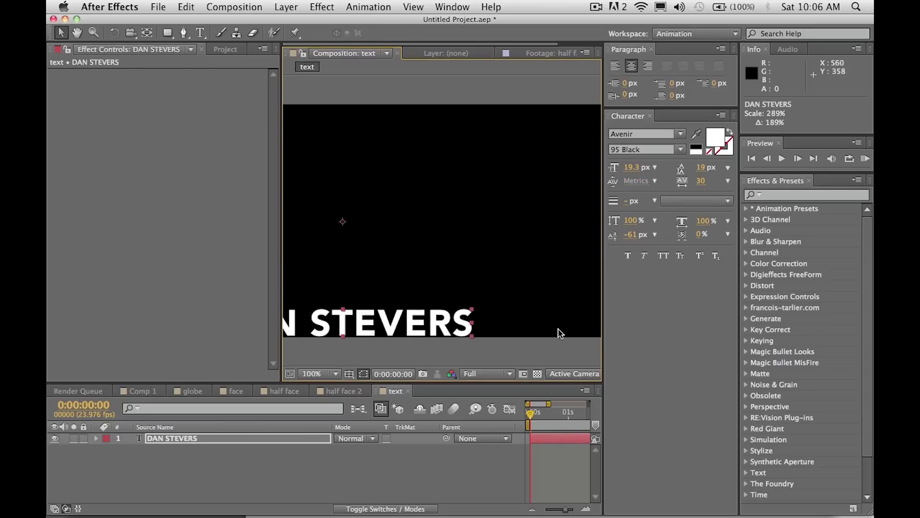
left_click_drag(439, 318, 540, 212)
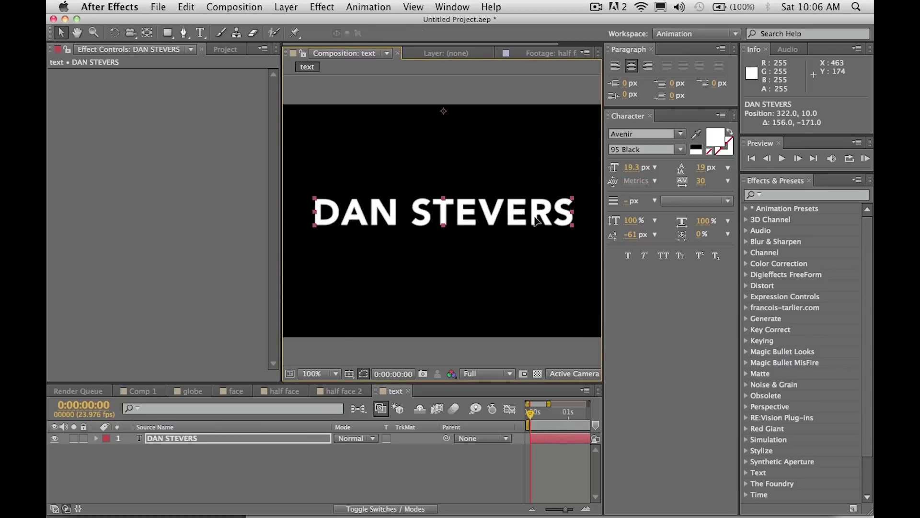
Close the Paragraph and Character panels, scale the text up further and recentre it
left_click(651, 49)
left_click(651, 49)
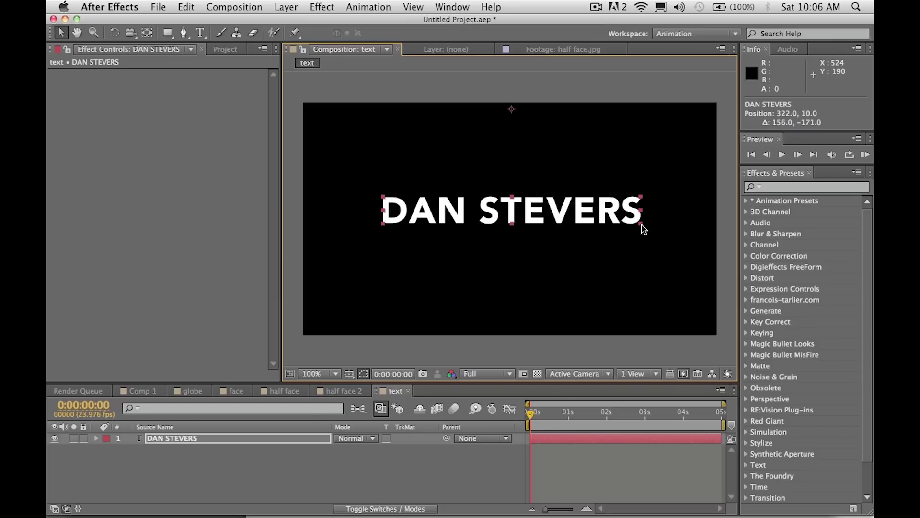
left_click_drag(642, 224, 681, 260)
left_click_drag(590, 255, 585, 247)
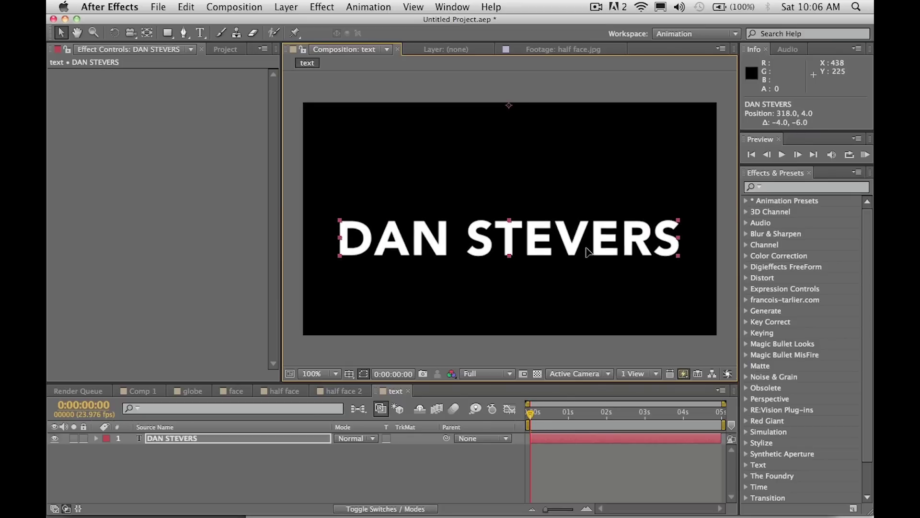
left_click(218, 438)
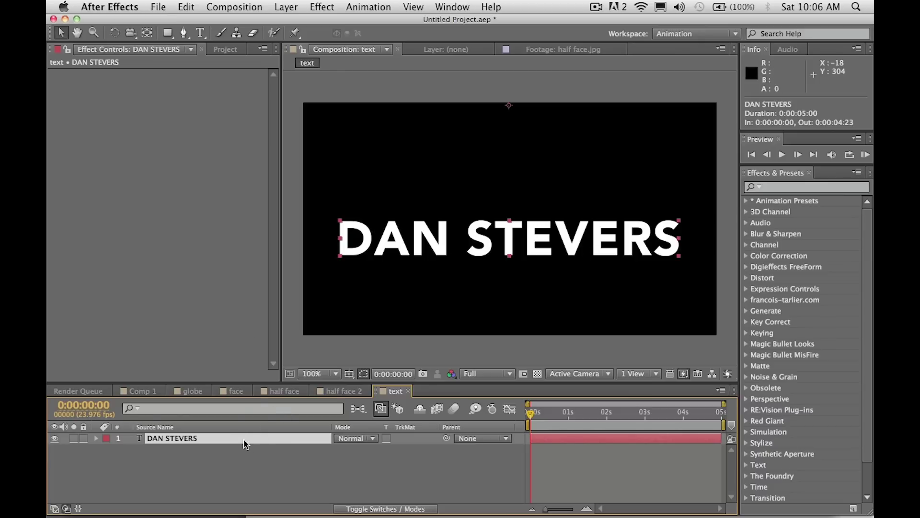
Run Create Masks from Text on the DAN STEVERS layer from the Layer menu
left_click(286, 6)
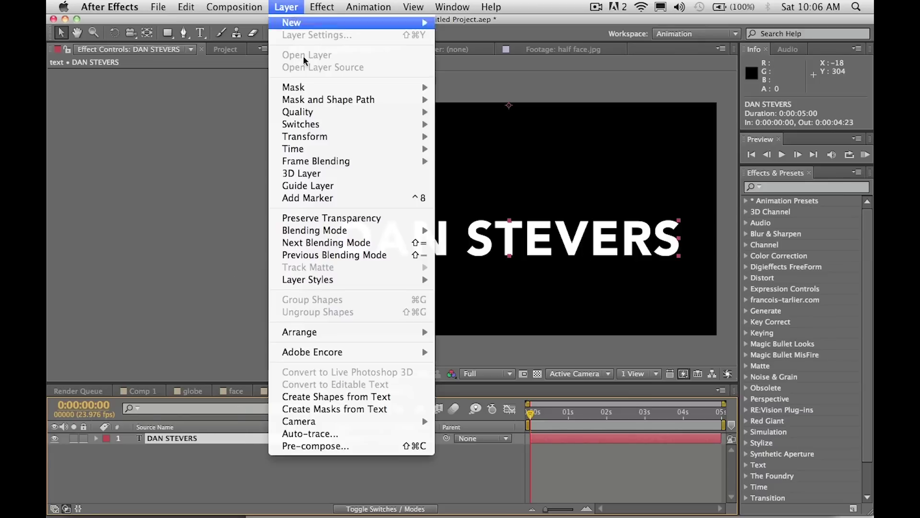
left_click(365, 407)
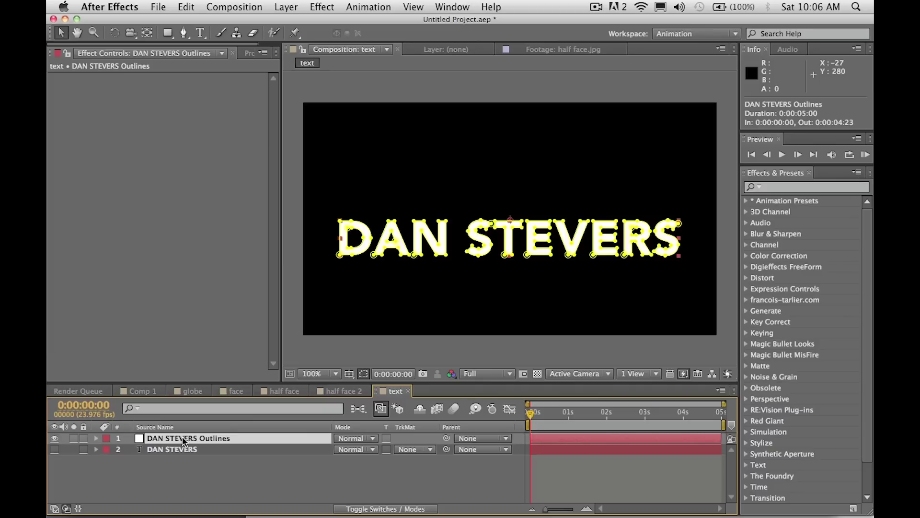
Add a keyframed Stroke to the Outlines layer, preview it, and enable Stroke Sequentially
key("super+alt+shift+e")
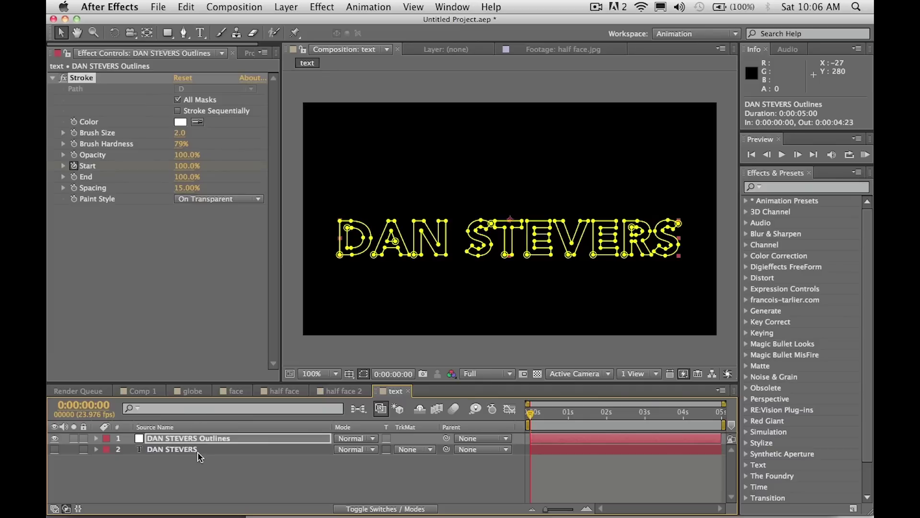
key("u")
left_click(565, 454)
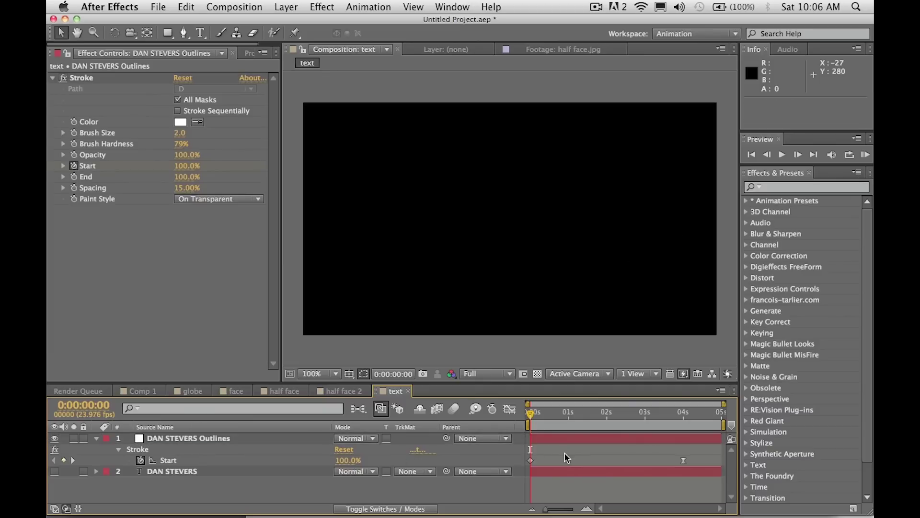
left_click(865, 154)
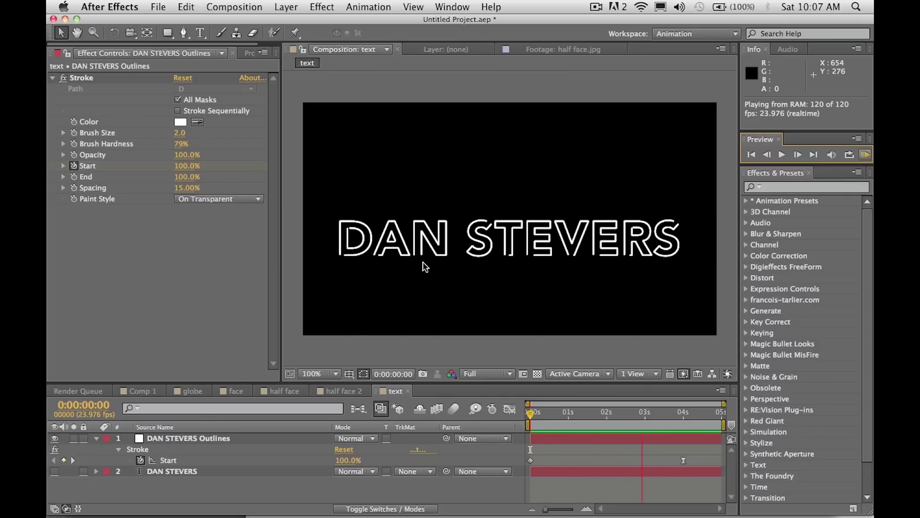
left_click(177, 111)
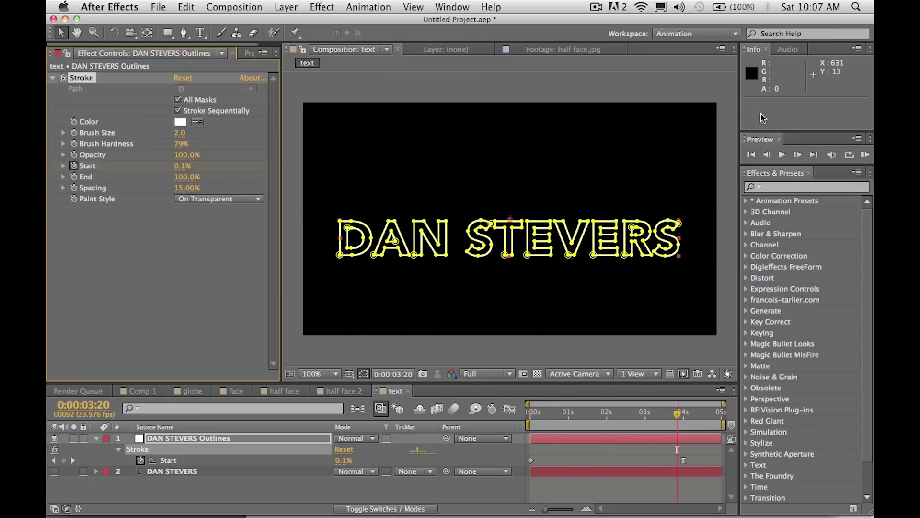
Preview the sequential stroke, then delete the Stroke's Start keyframe
left_click(866, 155)
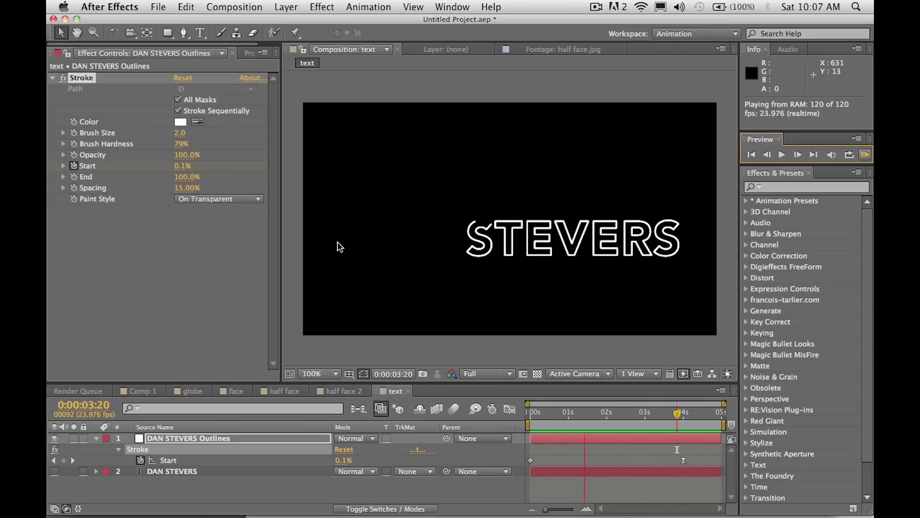
left_click(692, 461)
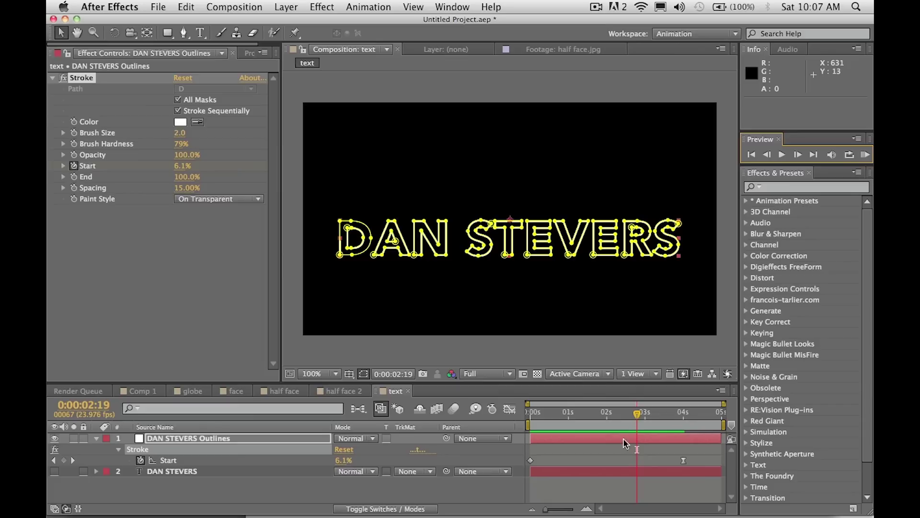
left_click(564, 448)
left_click(530, 460)
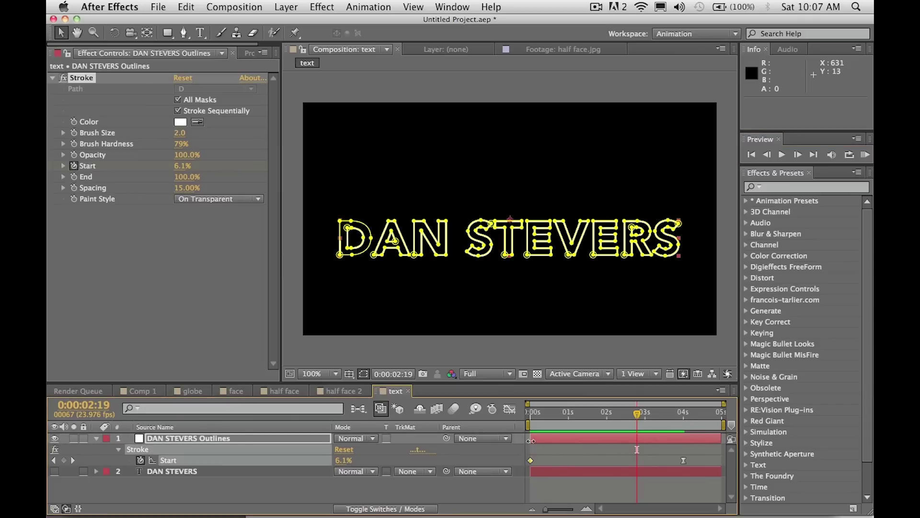
left_click(531, 440)
left_click(530, 412)
left_click(575, 461)
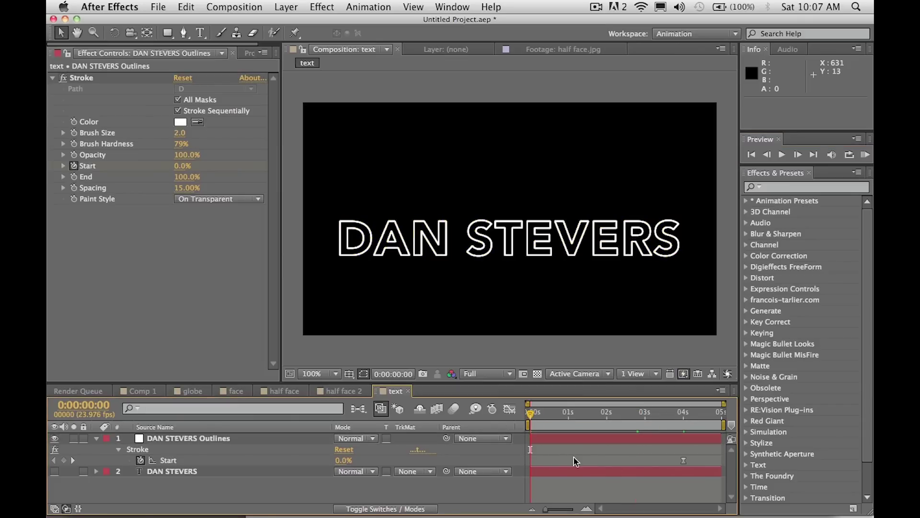
Keyframe Stroke End from 0% at 0 s to 100% at 4 s and preview the write-on
left_click(74, 177)
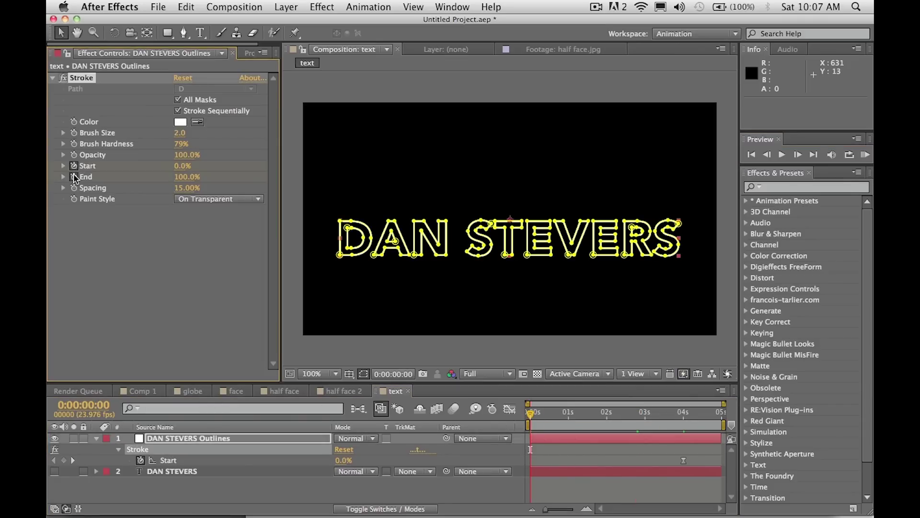
key("u")
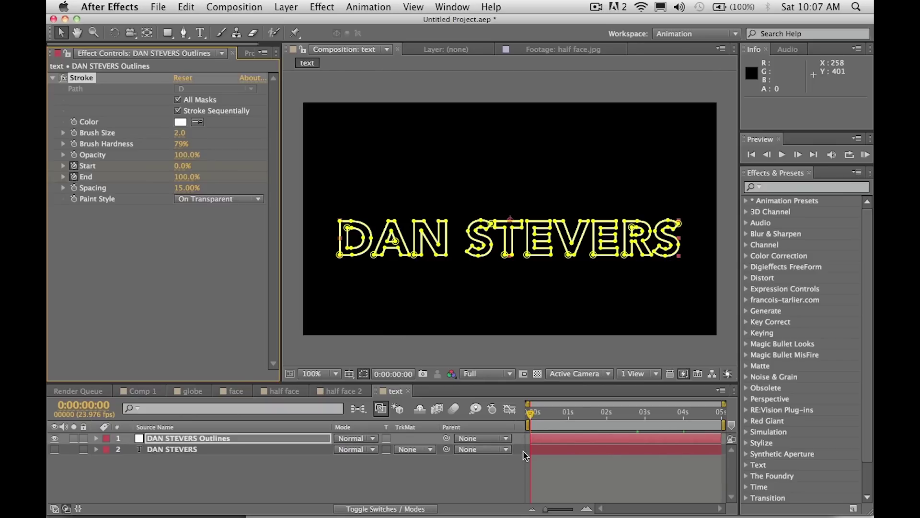
key("u")
left_click_drag(531, 474, 685, 474)
left_click_drag(188, 185, 61, 177)
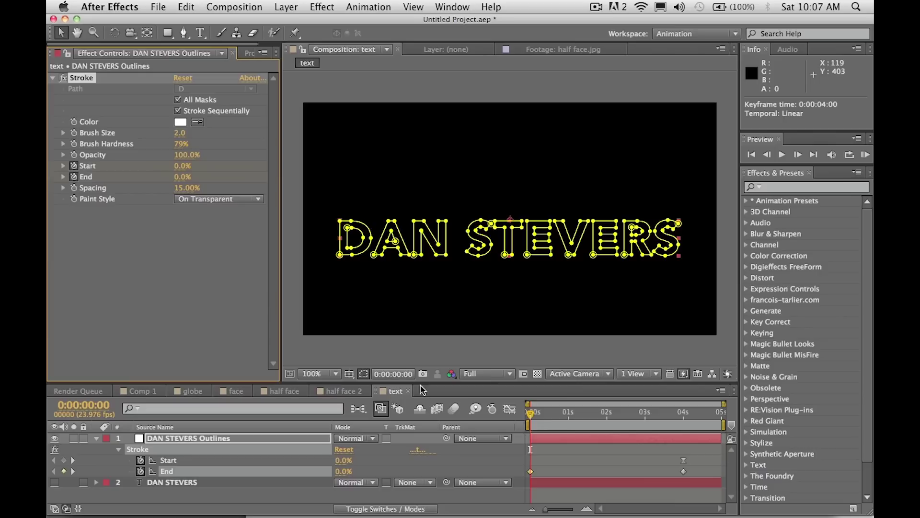
left_click(559, 455)
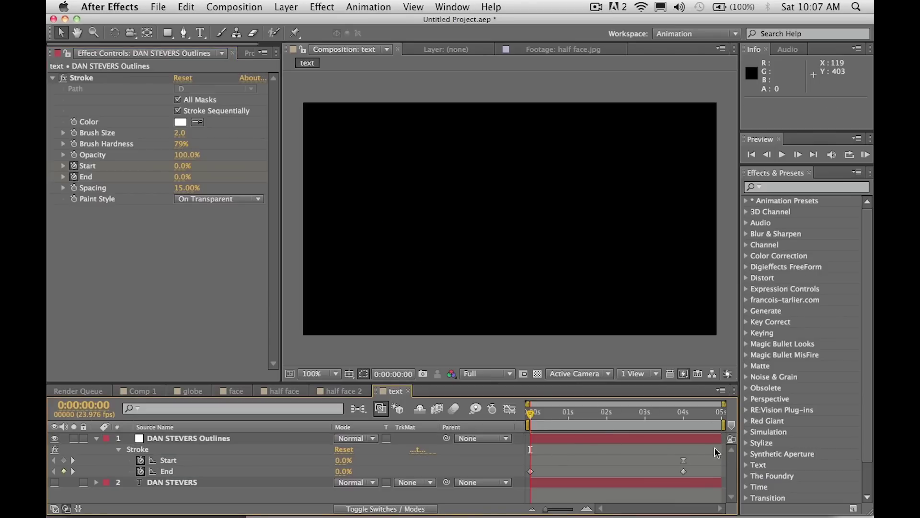
left_click(684, 472)
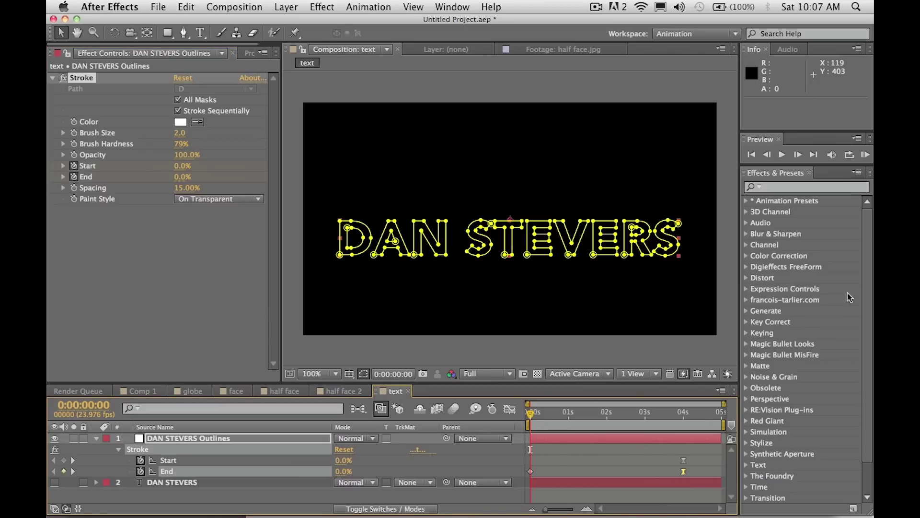
left_click(864, 155)
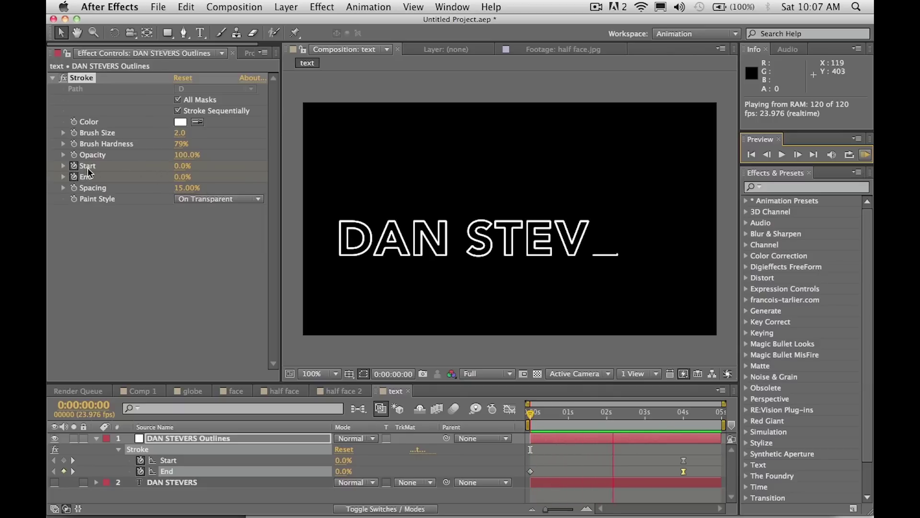
left_click(193, 358)
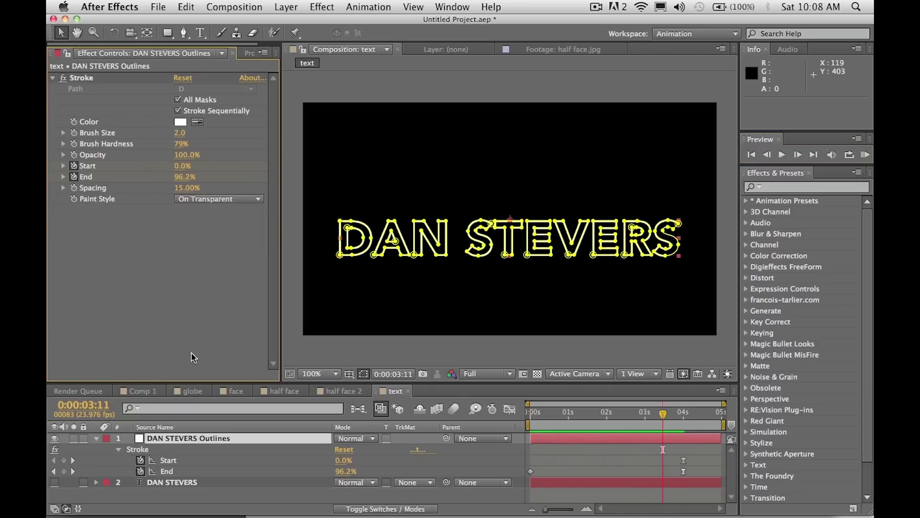
Select the DAN STEVERS Outlines layer and hide its mask paths in the viewer
left_click(188, 493)
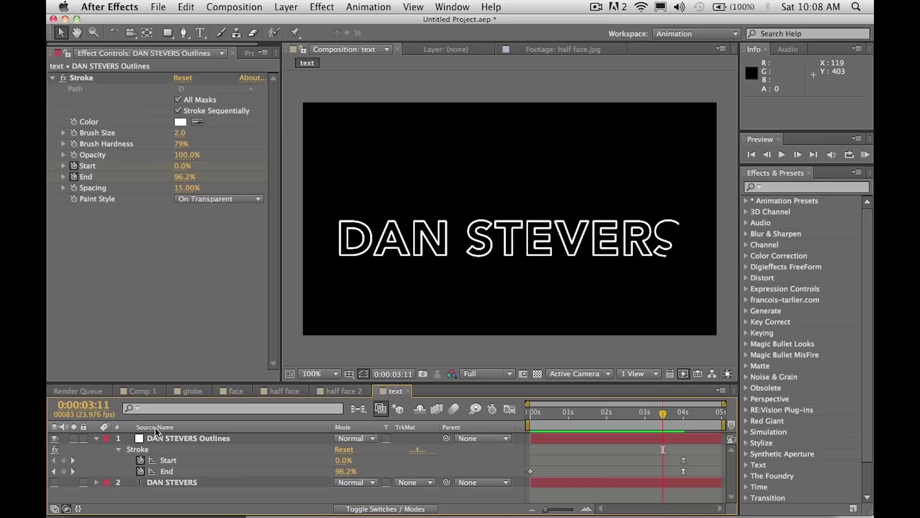
left_click(249, 53)
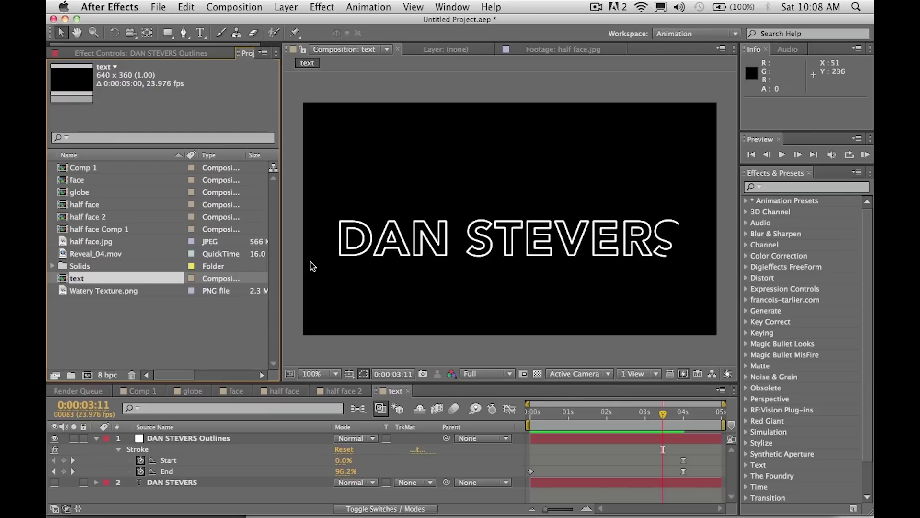
left_click(195, 440)
left_click(363, 374)
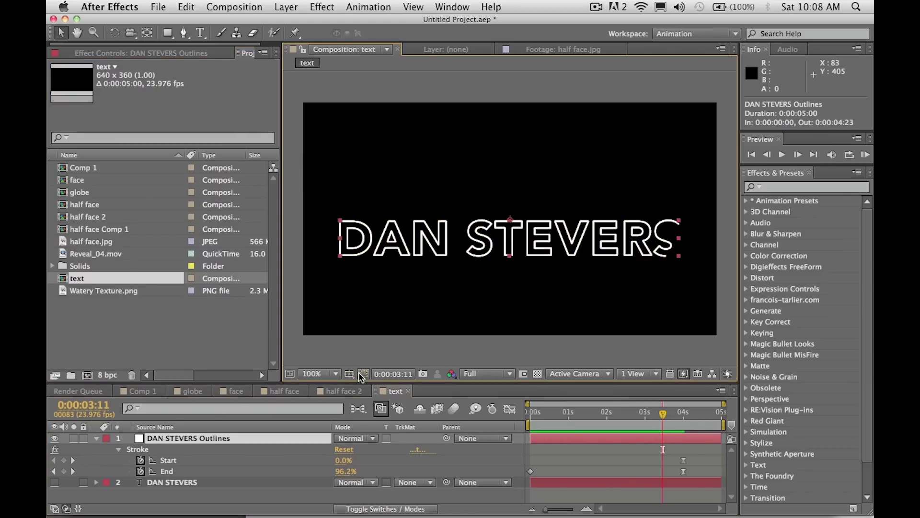
Apply Stylize > Roughen Edges to the Outlines layer
left_click(322, 7)
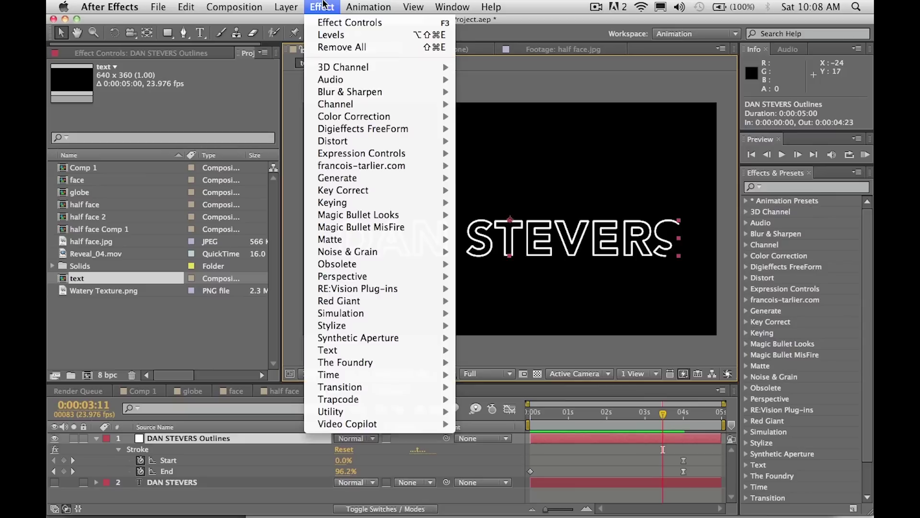
left_click(323, 5)
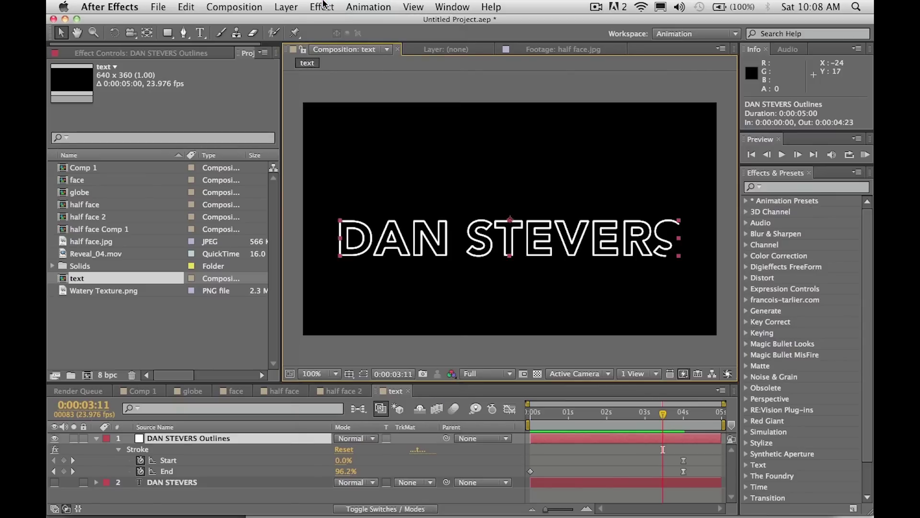
left_click(324, 5)
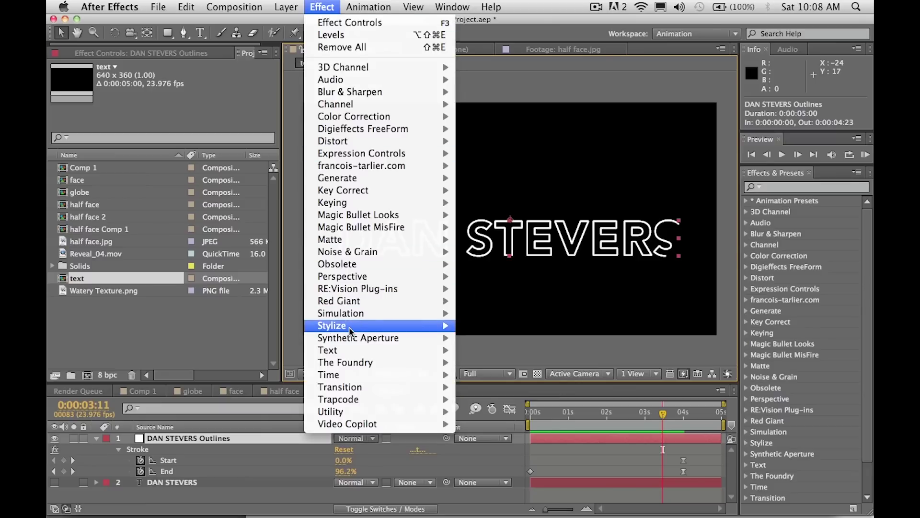
mouse_move(350, 330)
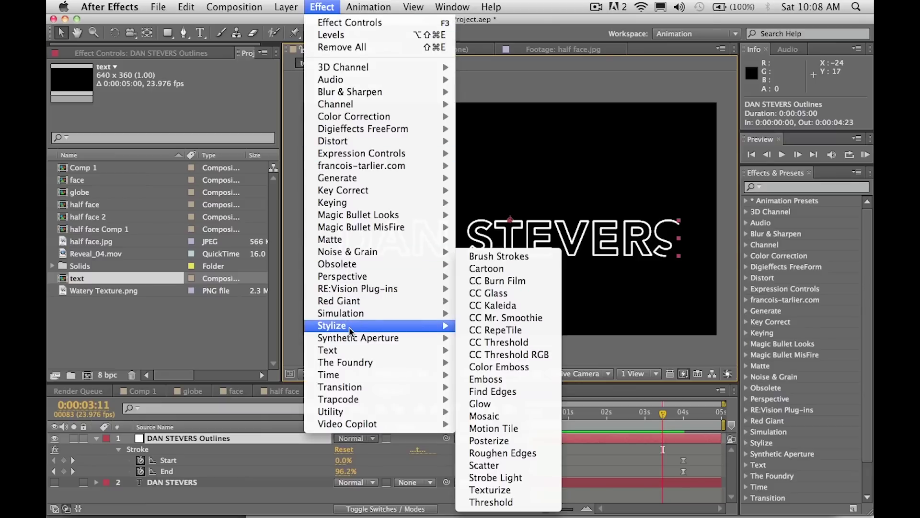
left_click(517, 452)
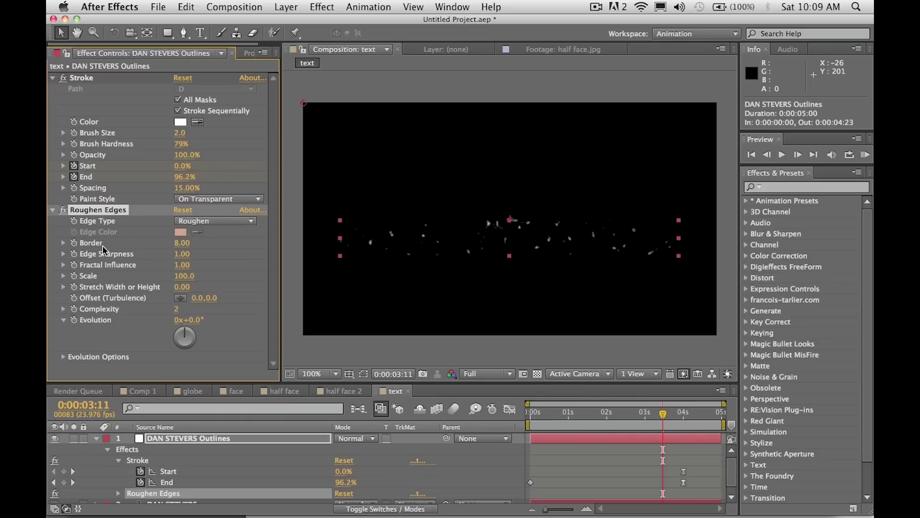
Set Roughen Edges Border to 2 and Edge Sharpness to 0
left_click(182, 243)
key("Return")
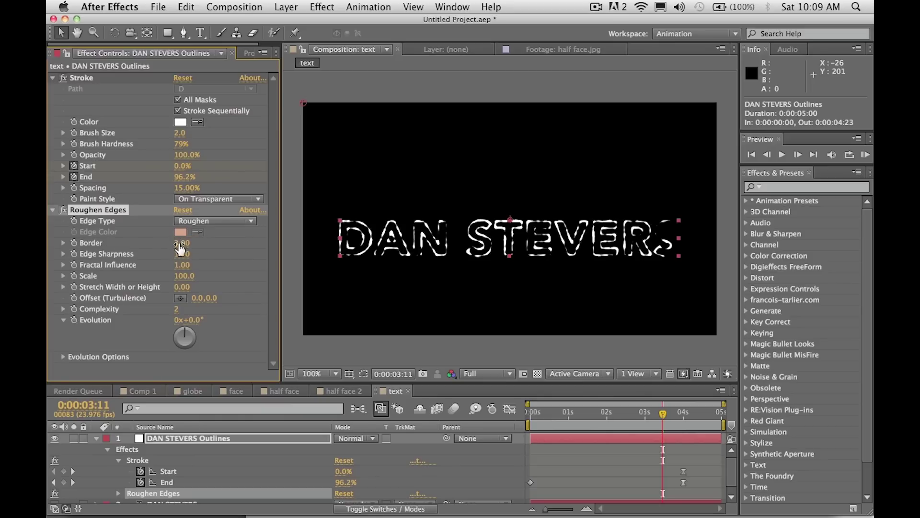
left_click(183, 243)
key("Return")
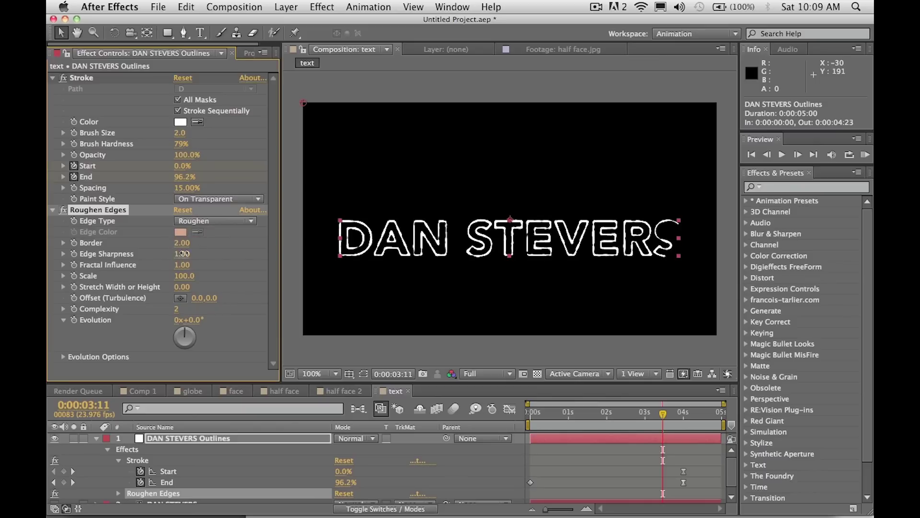
left_click(182, 254)
type("0")
key("Return")
Preview the write-on, then set Roughen Edges Complexity to 5
left_click(864, 155)
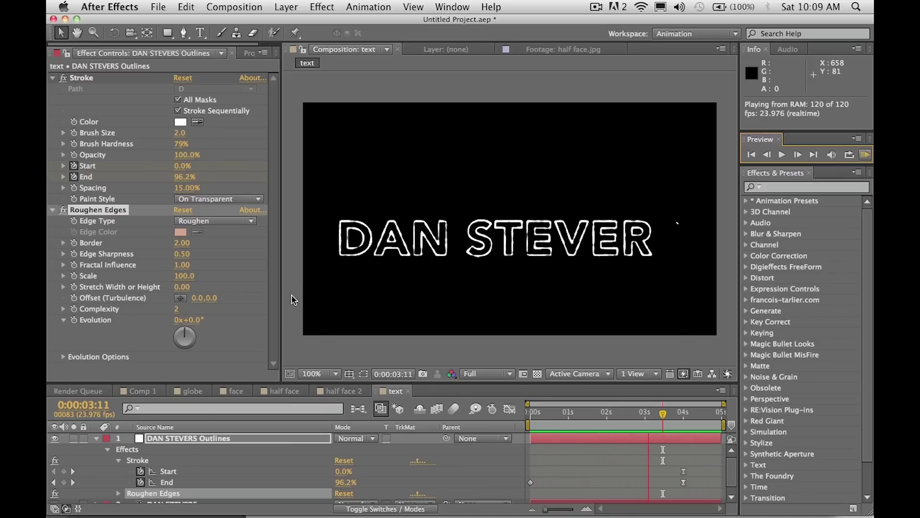
key("space")
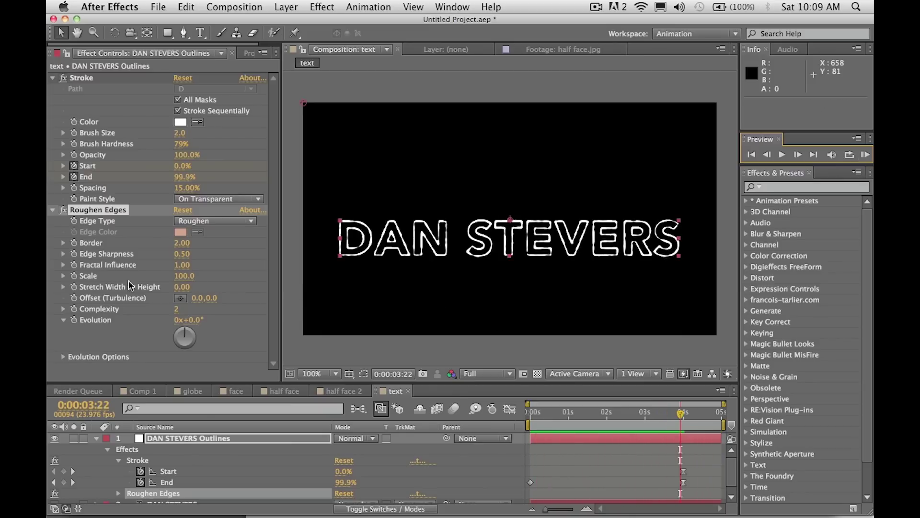
left_click(176, 310)
type("5")
key("Return")
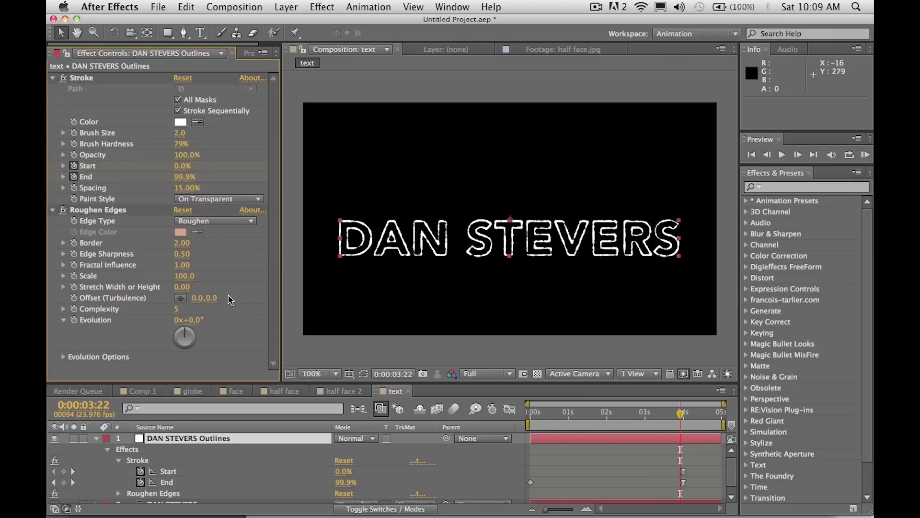
left_click(64, 211)
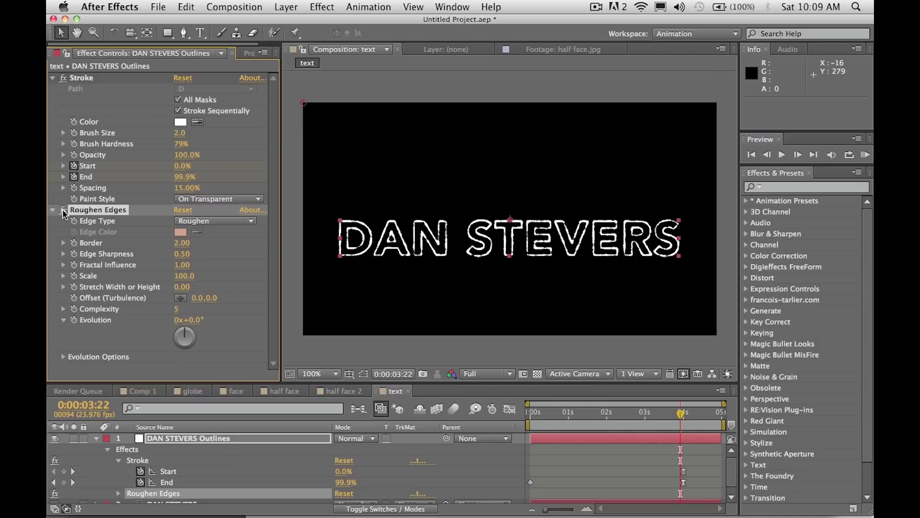
Disable Roughen Edges and place Watery Texture.png beneath the Outlines layer
left_click(63, 211)
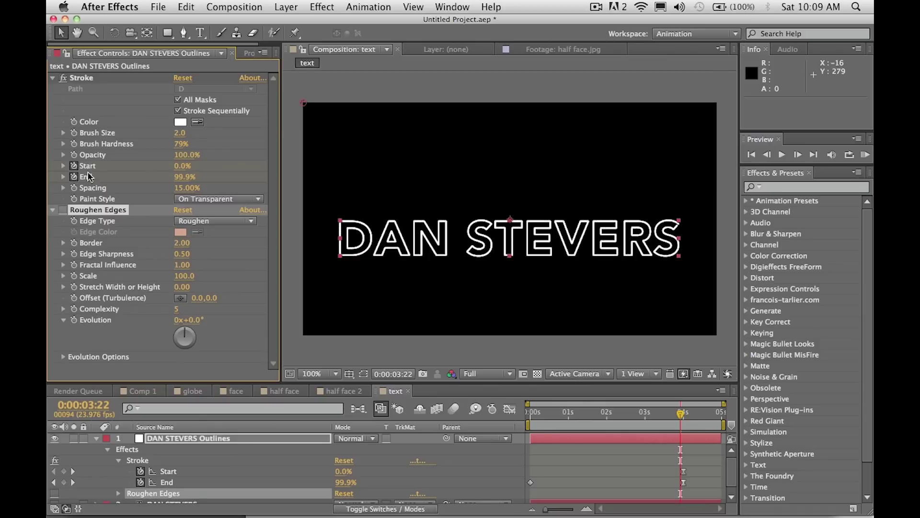
left_click(247, 51)
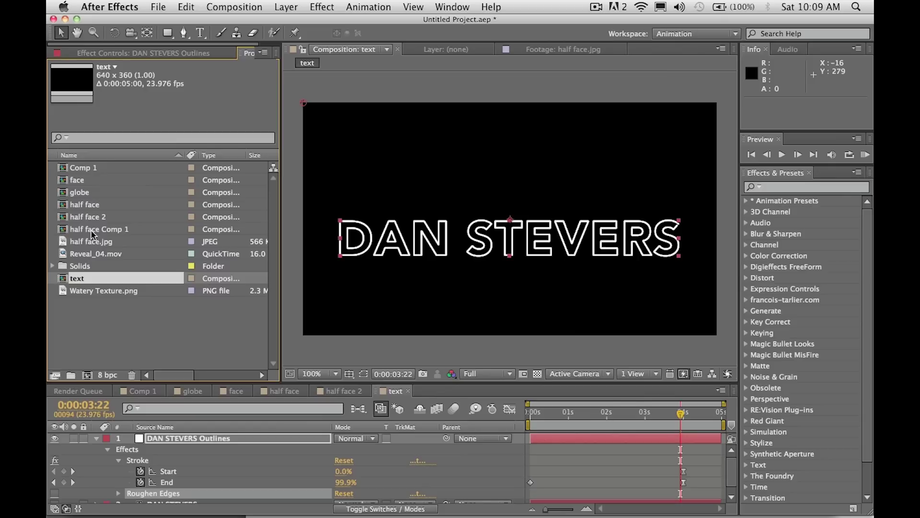
left_click(74, 293)
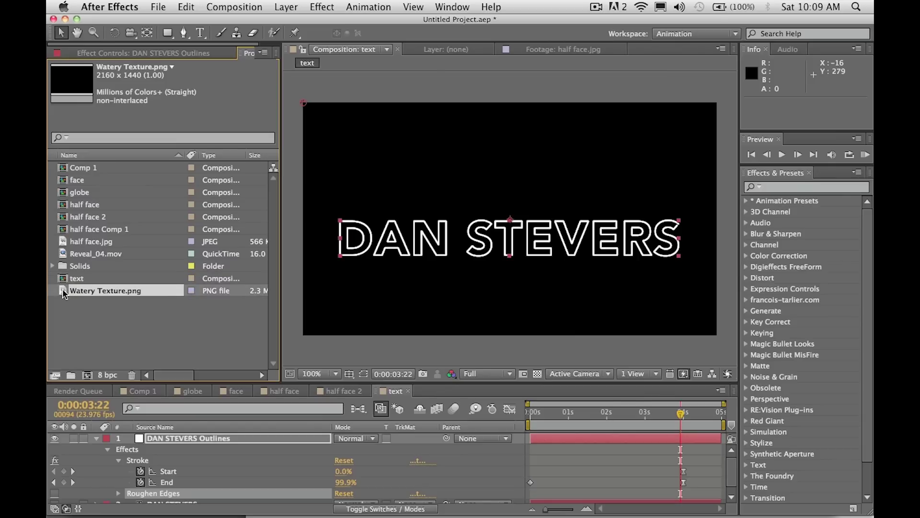
left_click(66, 307)
left_click(64, 291)
left_click_drag(64, 291, 174, 486)
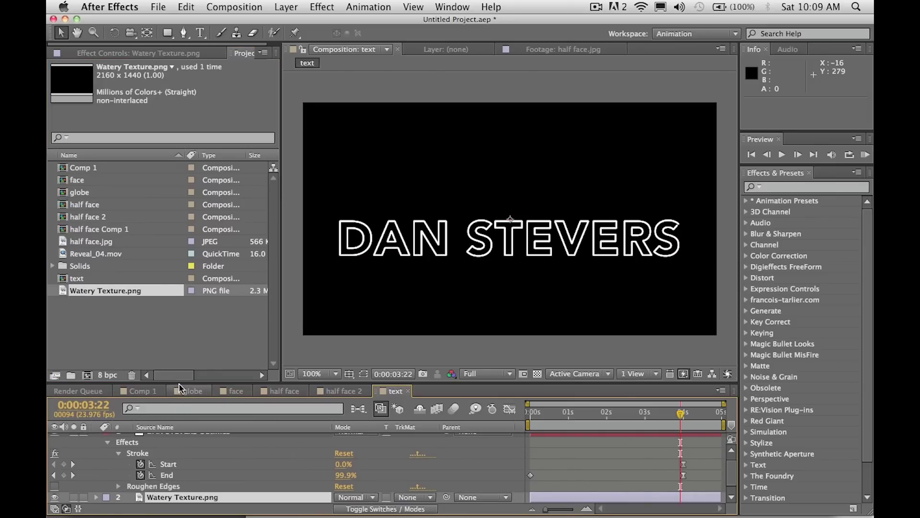
left_click_drag(180, 369, 181, 329)
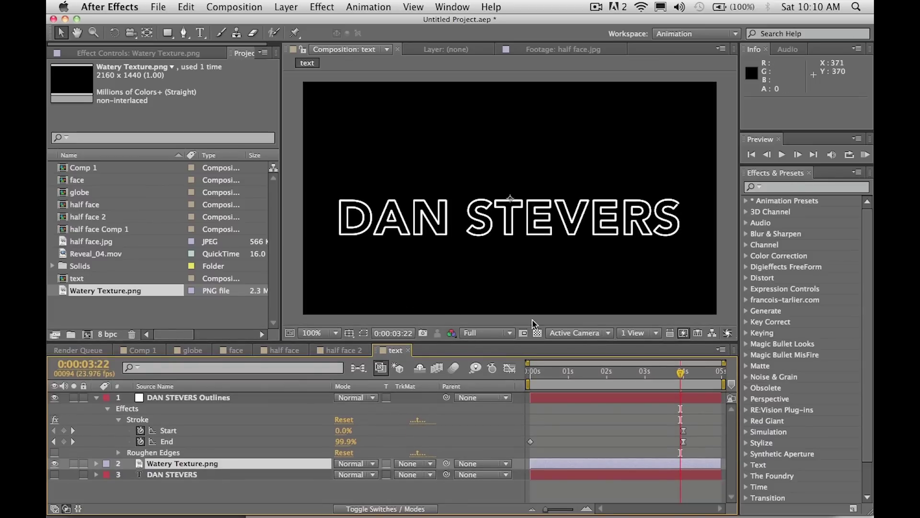
Apply a white Fill effect to the Watery Texture layer
left_click(311, 6)
mouse_move(384, 178)
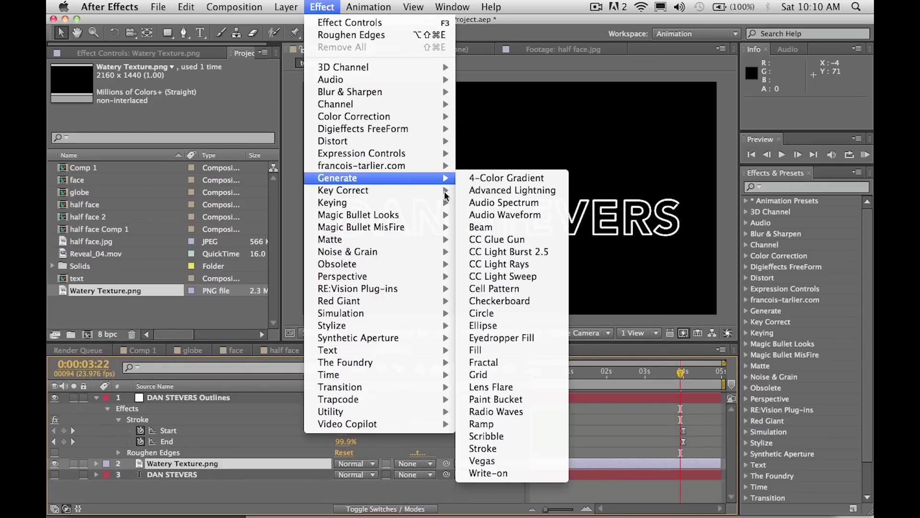
left_click(509, 346)
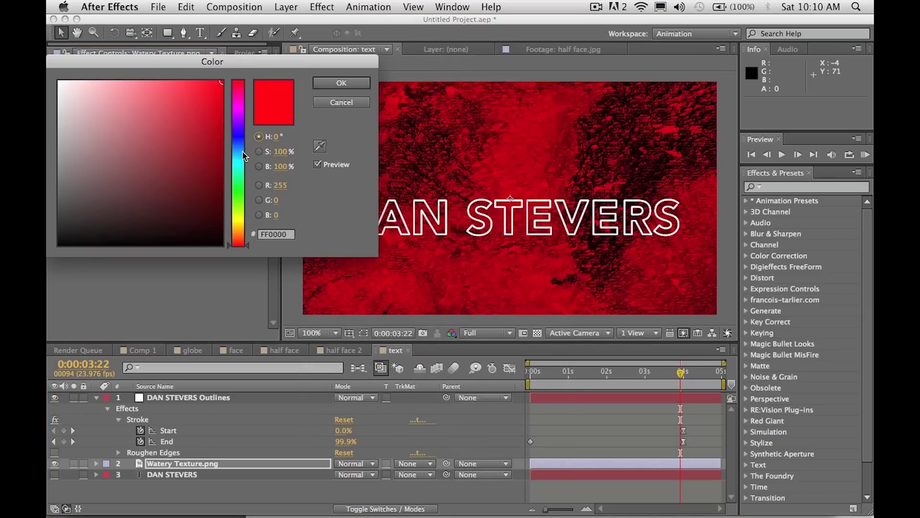
left_click_drag(170, 142, 49, 17)
left_click(341, 83)
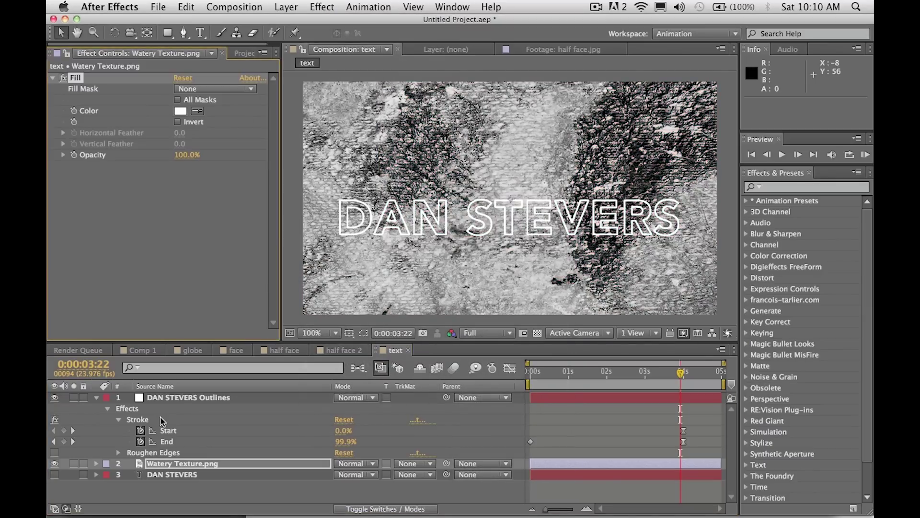
Scale the texture to 35.9%, nudge its position, and reselect the Outlines layer
key("s")
left_click_drag(359, 474, 325, 474)
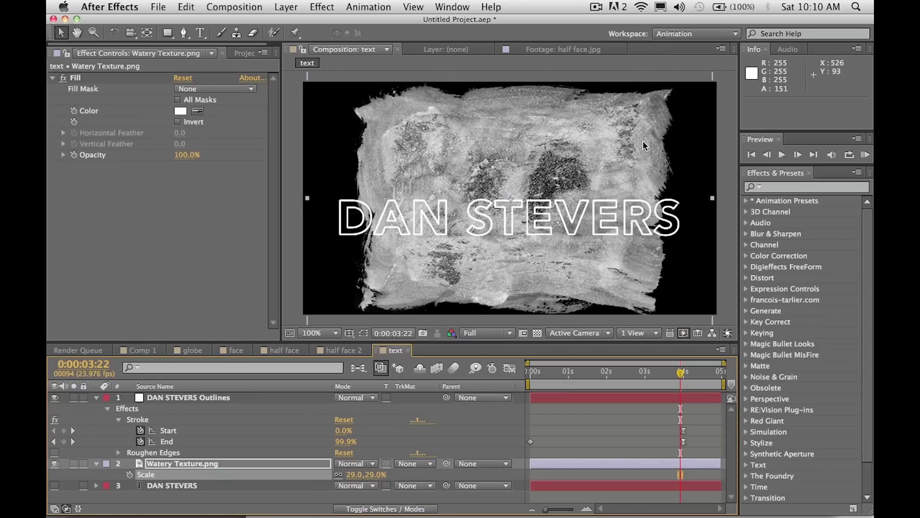
key("comma")
left_click_drag(613, 132, 694, 118)
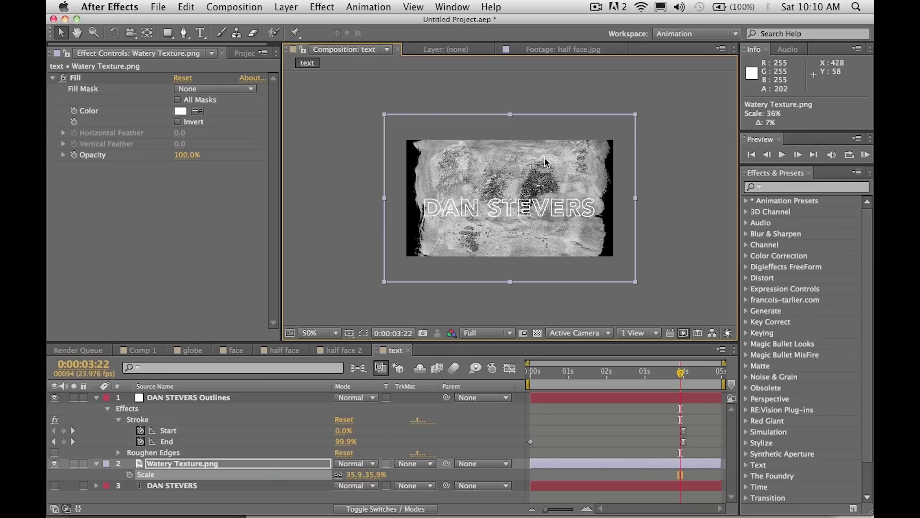
left_click_drag(544, 158, 541, 162)
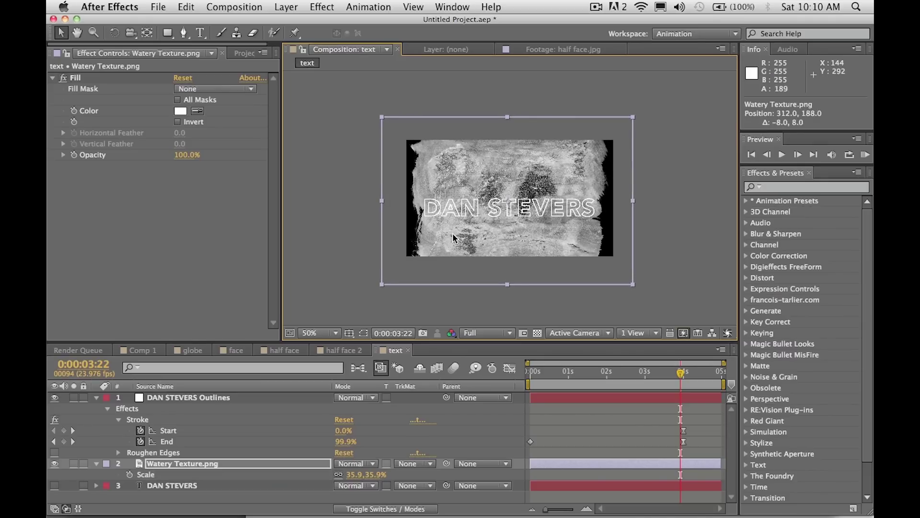
key("period")
left_click_drag(465, 240, 479, 223)
key("v")
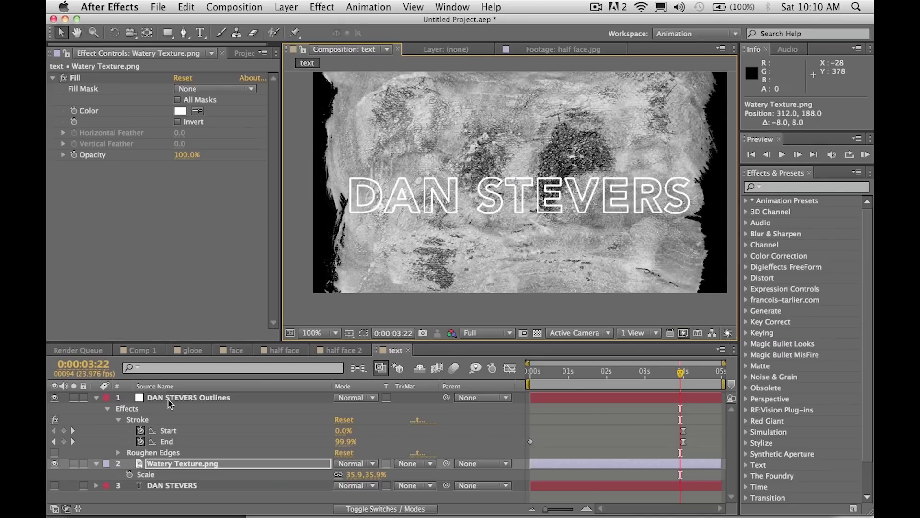
left_click(169, 400)
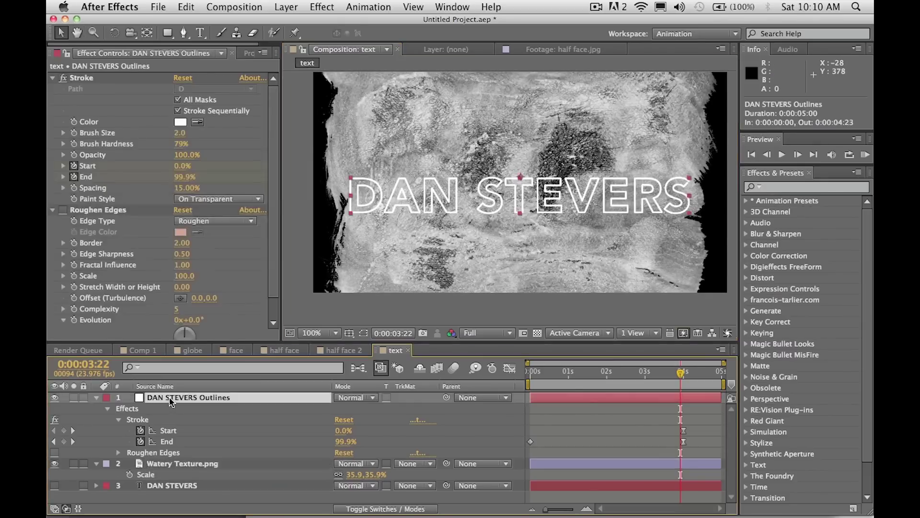
Set the Watery Texture layer's track matte to Alpha Matte 'DAN STEVERS Outlines'
left_click(158, 466)
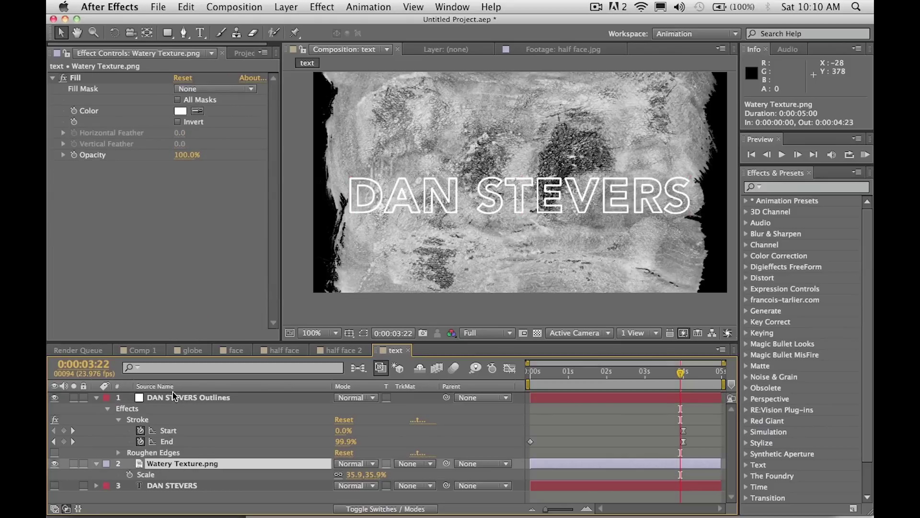
left_click(417, 463)
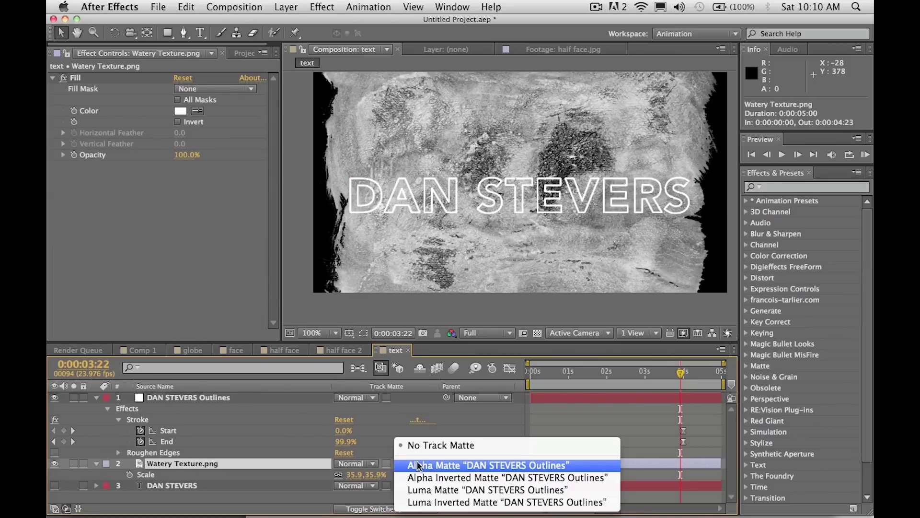
left_click(423, 466)
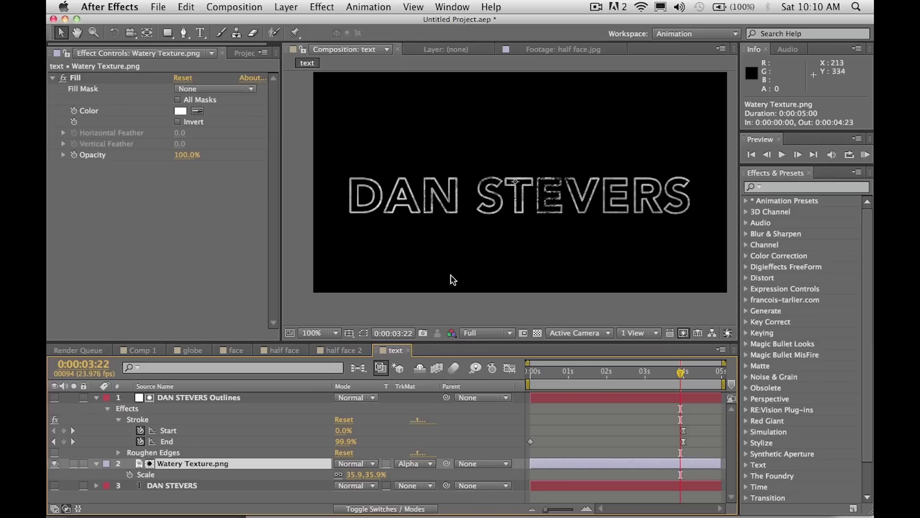
Nudge the texture down behind the text and preview the textured write-on
left_click_drag(471, 255, 468, 274)
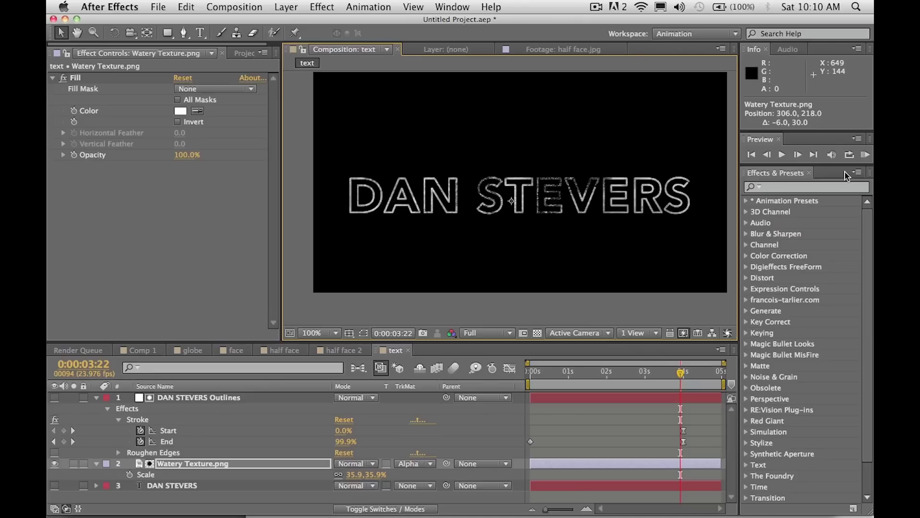
left_click(866, 155)
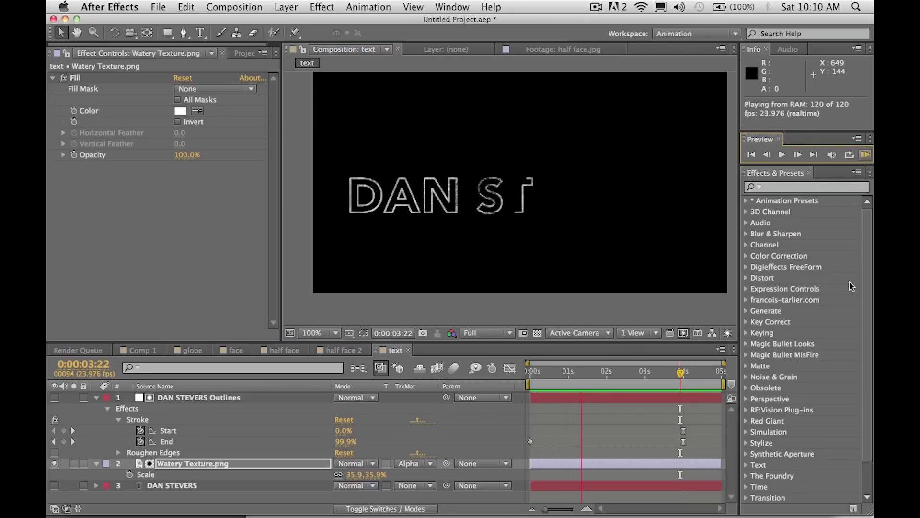
left_click(846, 154)
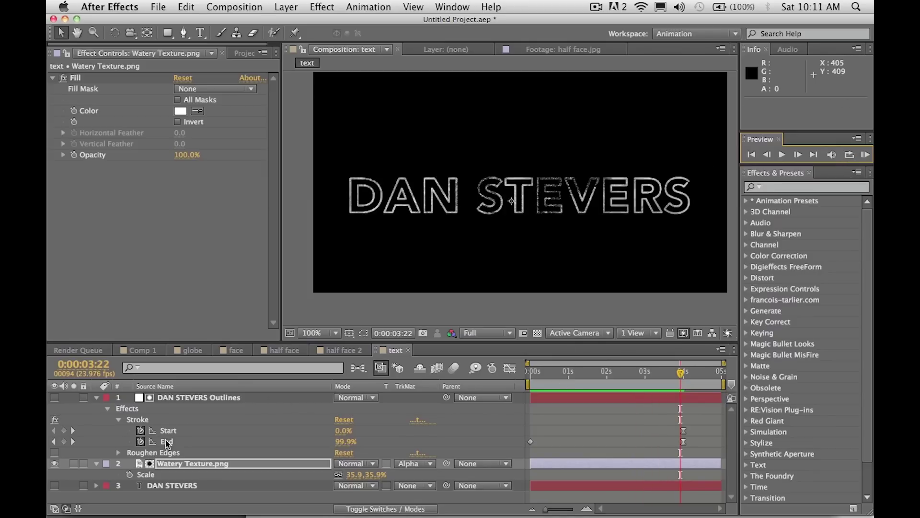
Re-enable Roughen Edges on the DAN STEVERS Outlines layer and RAM-preview the rough, watery write-on
left_click(167, 464)
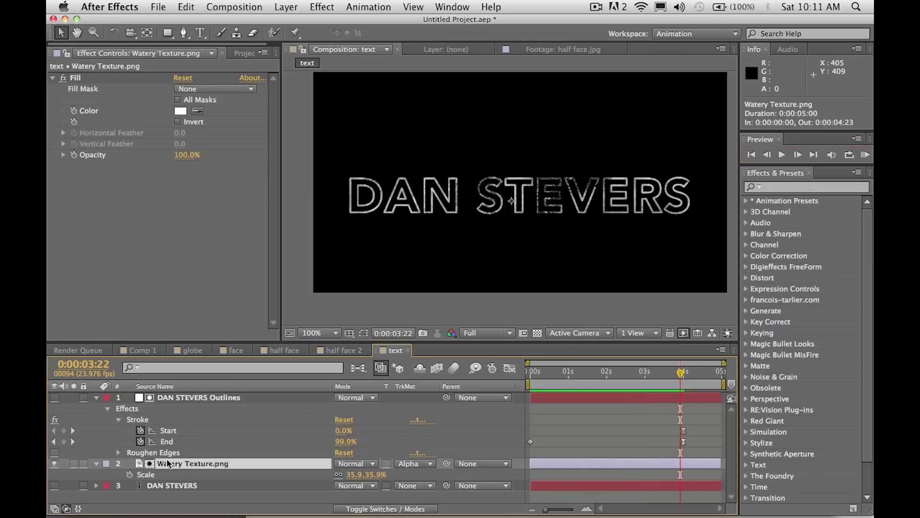
left_click(165, 402)
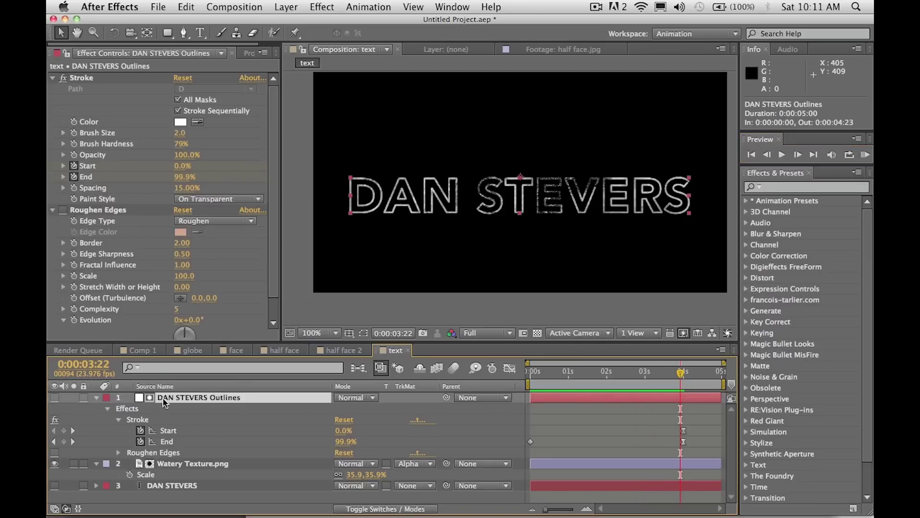
left_click(63, 212)
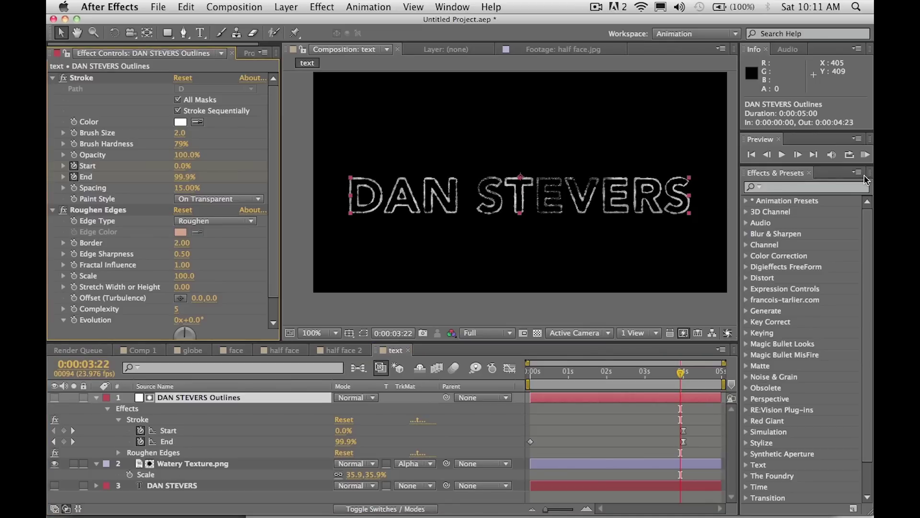
left_click(864, 158)
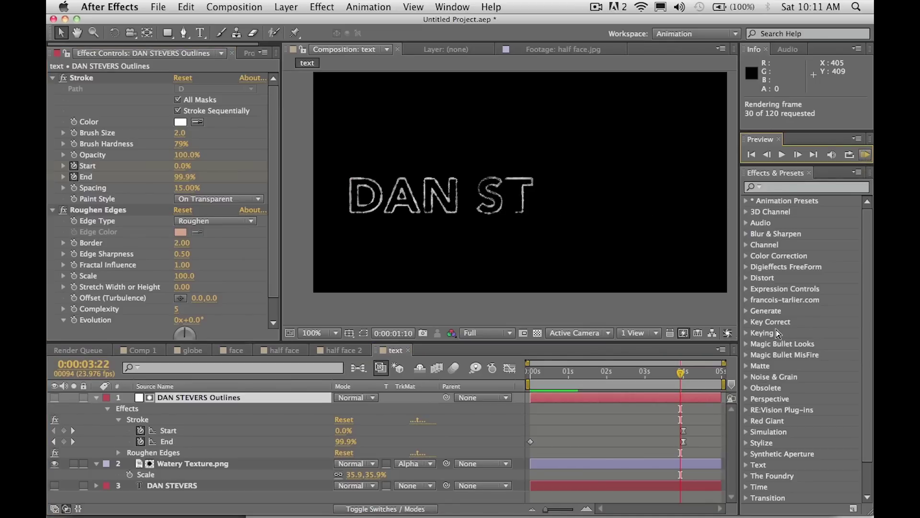